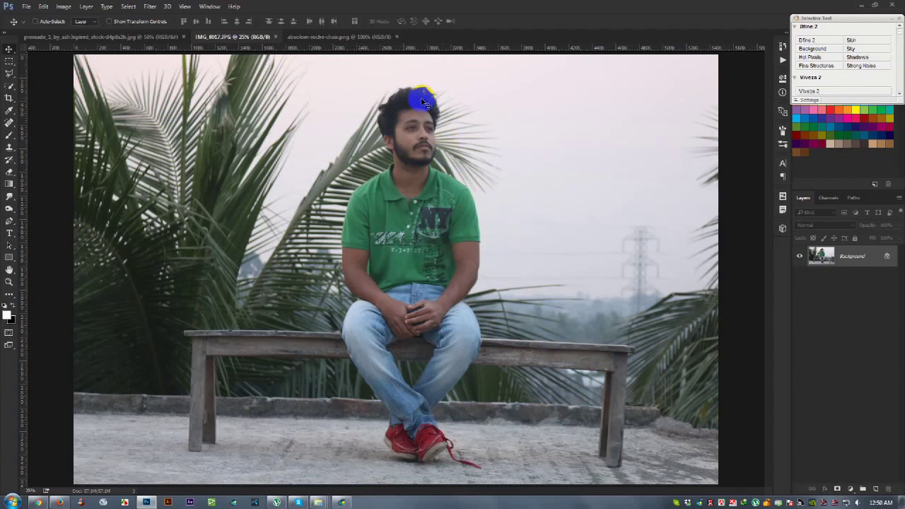
- Apply Camera Raw: highlights -100, shadows +100, exposure -0.10, clarity +10, slight temperature shift
click(145, 7)
click(158, 64)
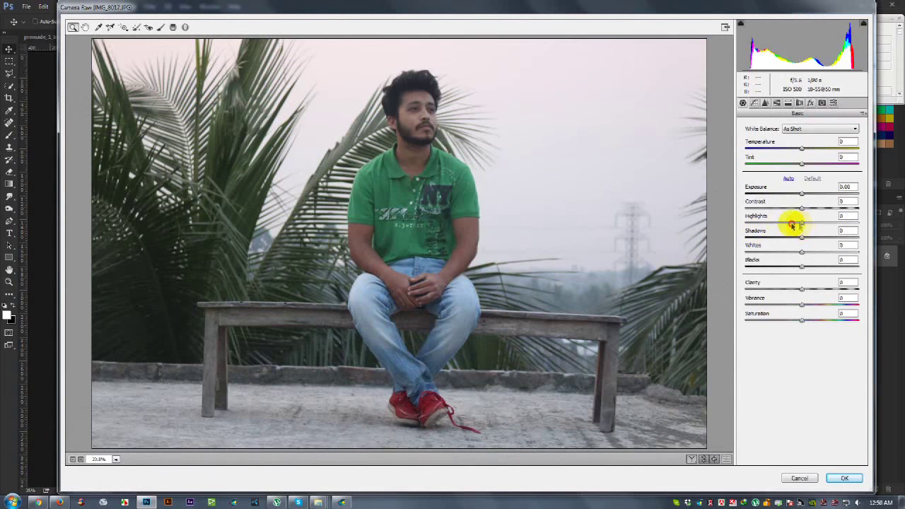
drag(792, 225, 742, 222)
drag(806, 237, 880, 241)
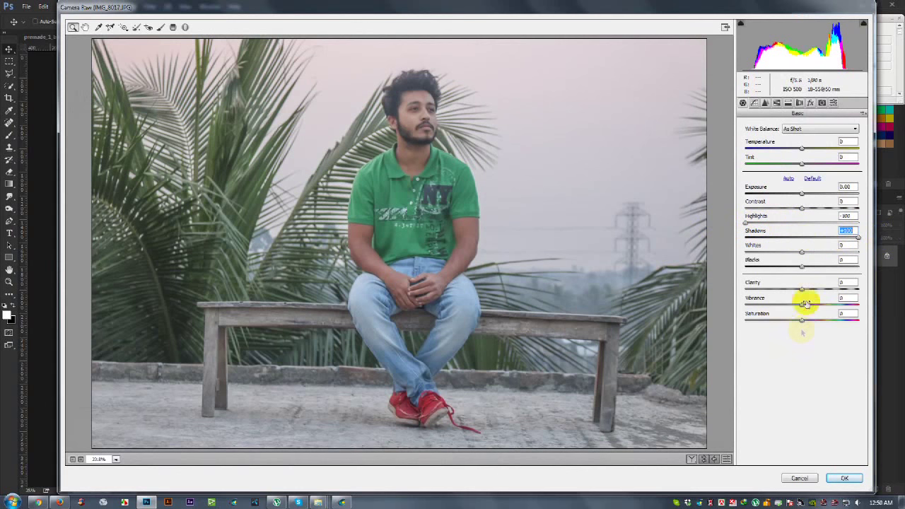
drag(802, 194, 800, 195)
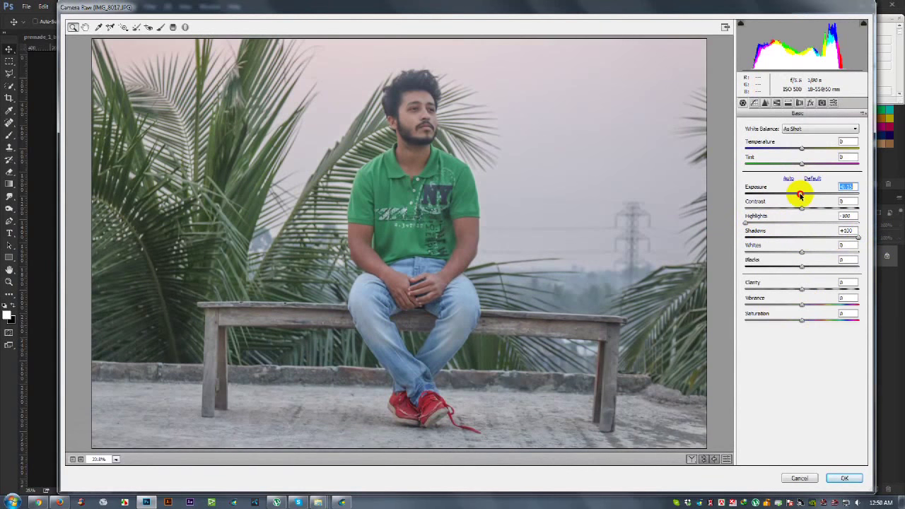
drag(802, 290, 807, 292)
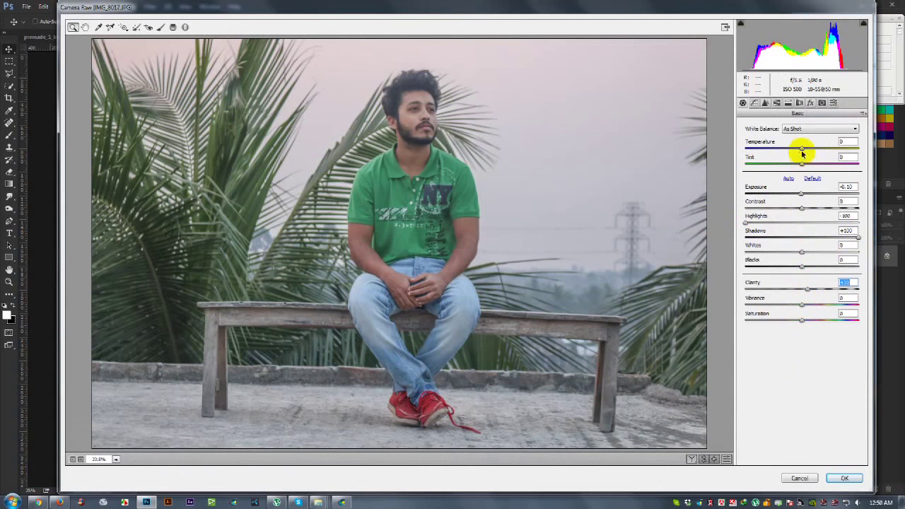
drag(802, 153, 804, 152)
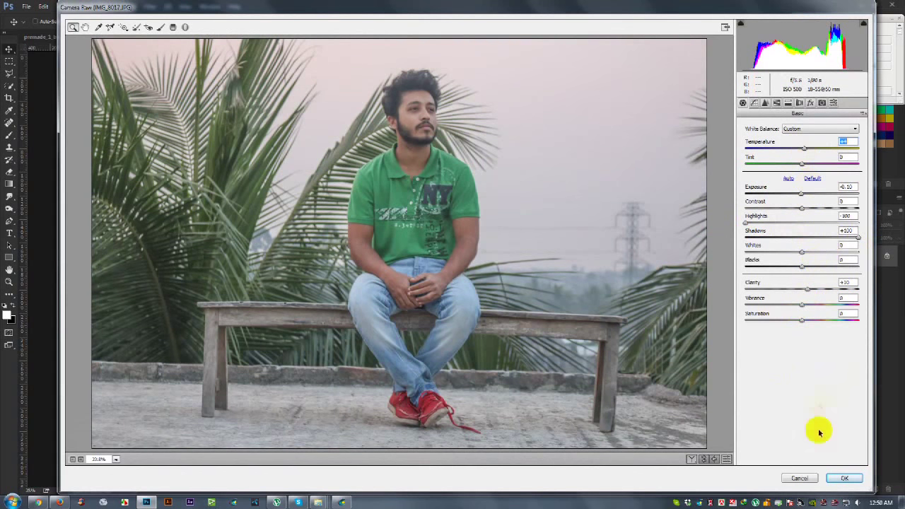
click(844, 478)
drag(398, 76, 407, 147)
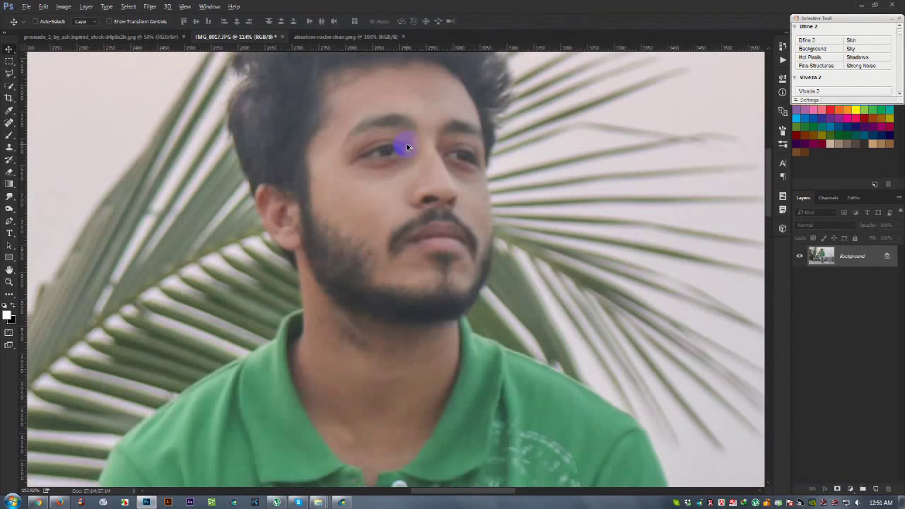
drag(408, 147, 405, 146)
click(9, 122)
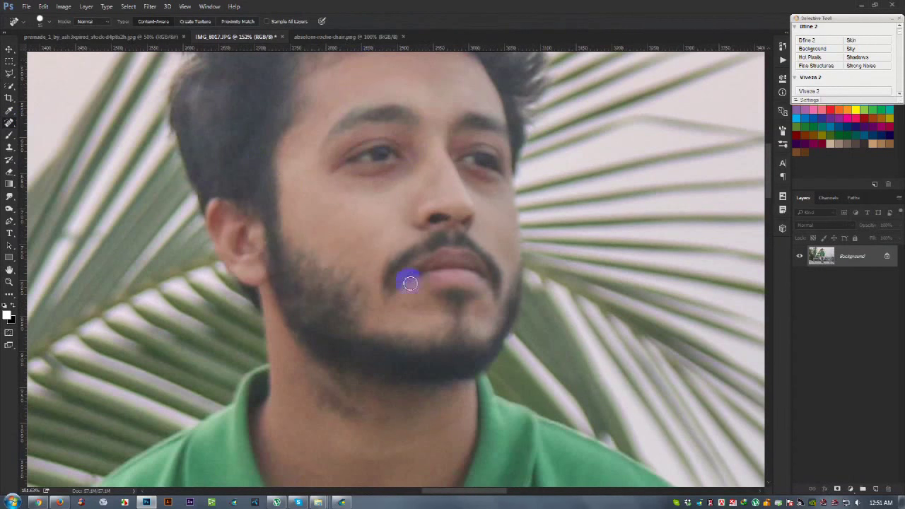
drag(405, 303, 37, 244)
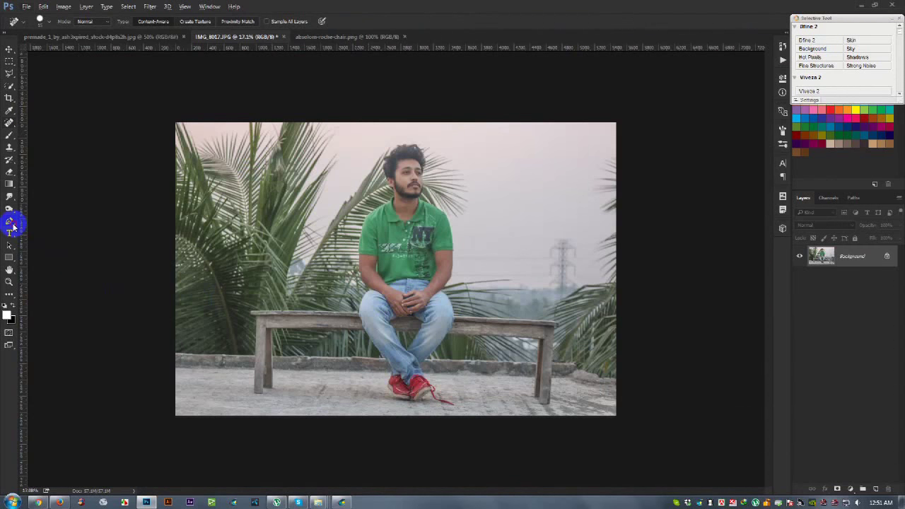
click(9, 220)
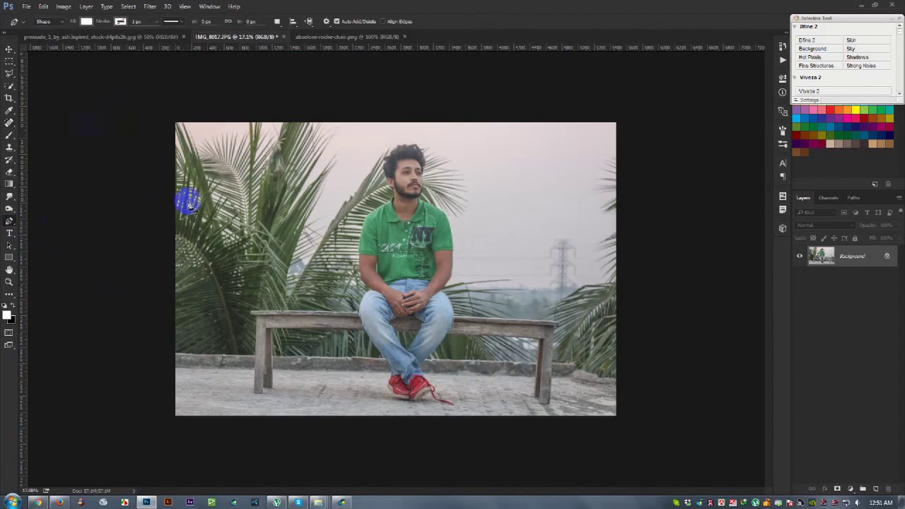
- Switch the Pen tool to Path mode and anchor the outline at the shoe's sole
click(41, 21)
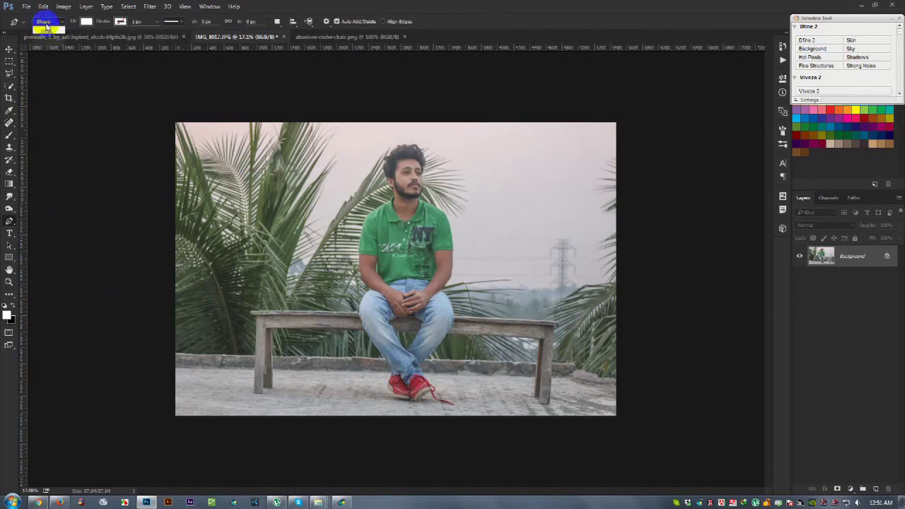
click(45, 32)
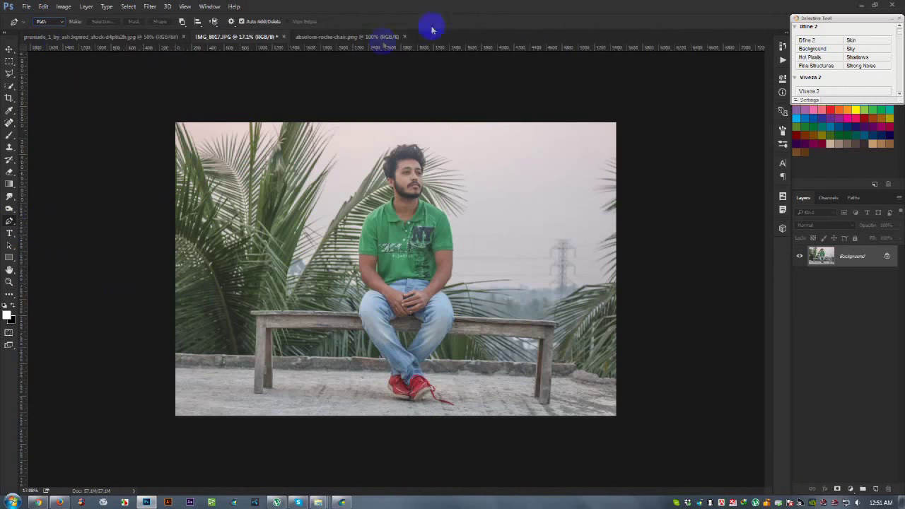
right_click(425, 137)
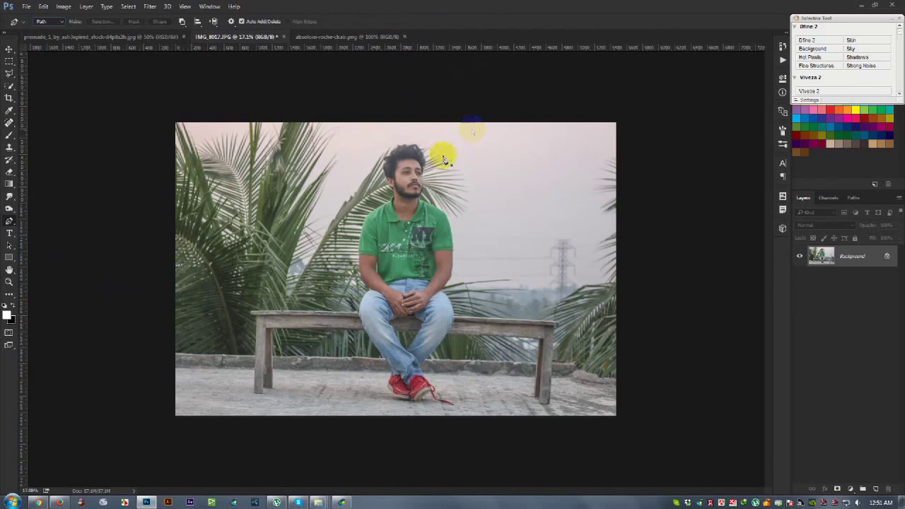
scroll(395, 271, up, 2)
scroll(403, 442, up, 3)
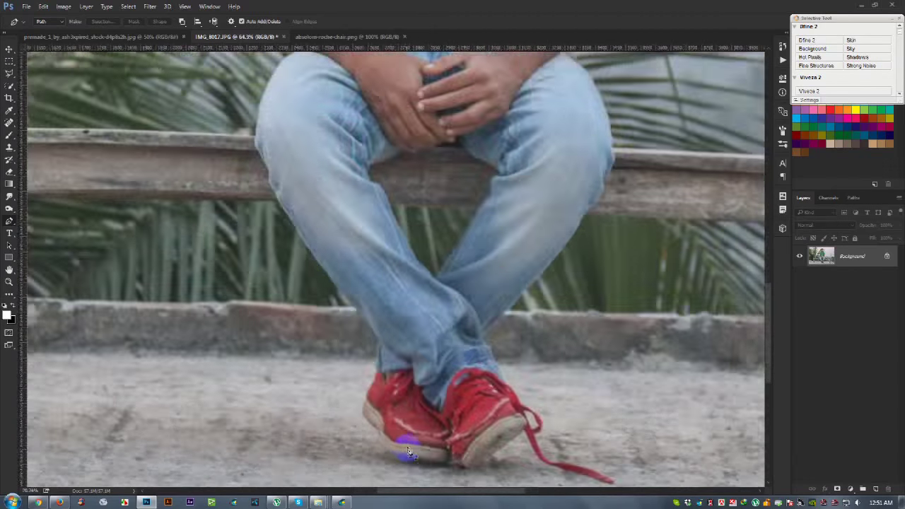
scroll(408, 452, up, 1)
scroll(420, 438, up, 1)
scroll(449, 315, up, 1)
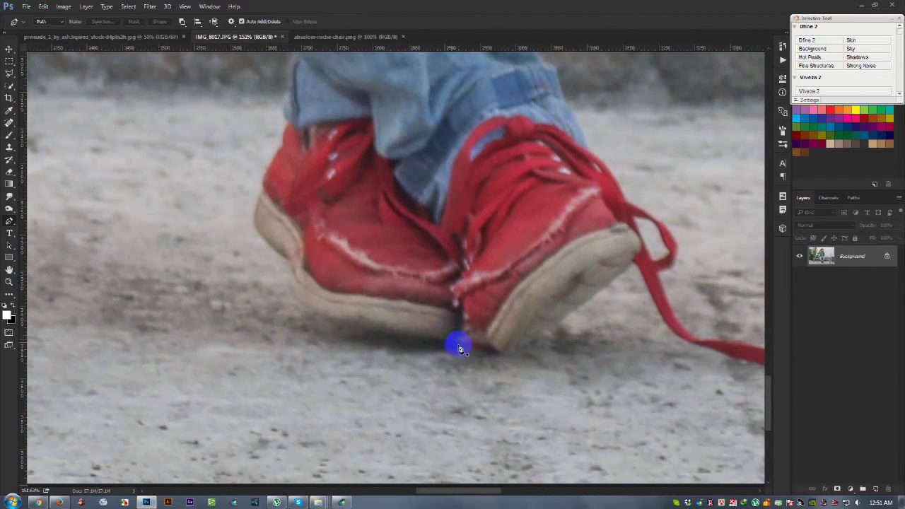
click(457, 339)
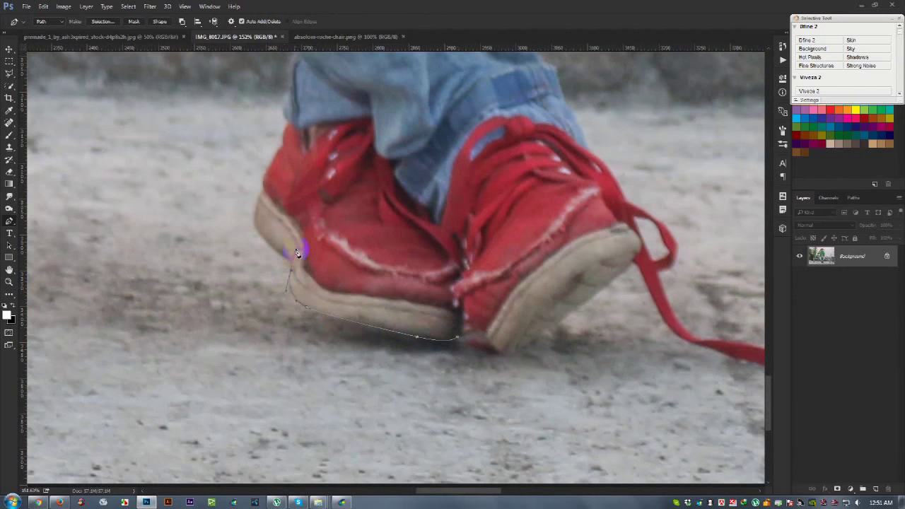
- Trace the path up the jeans, sleeve and neck to the jaw edge
scroll(295, 283, up, 1)
scroll(295, 282, up, 1)
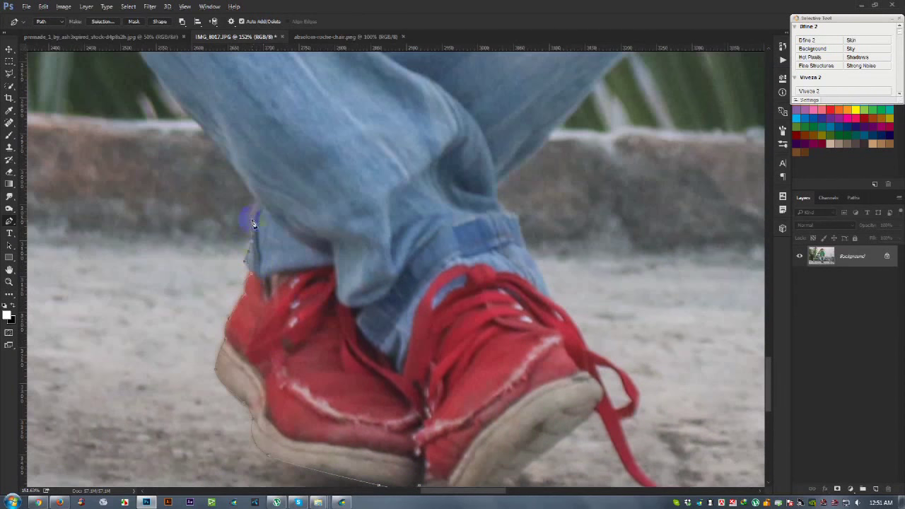
scroll(265, 290, up, 1)
scroll(241, 286, up, 1)
click(228, 283)
scroll(228, 283, up, 2)
click(182, 280)
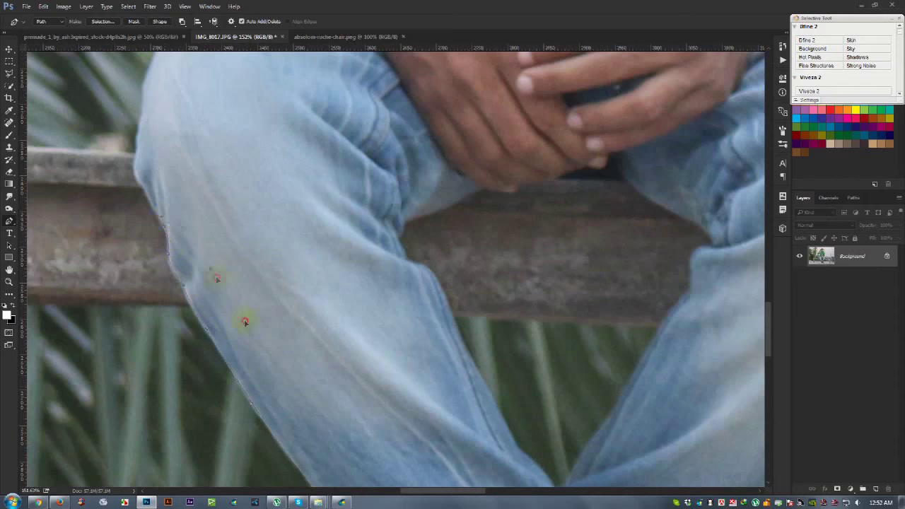
scroll(244, 322, up, 2)
click(244, 291)
scroll(240, 304, up, 1)
scroll(206, 270, up, 1)
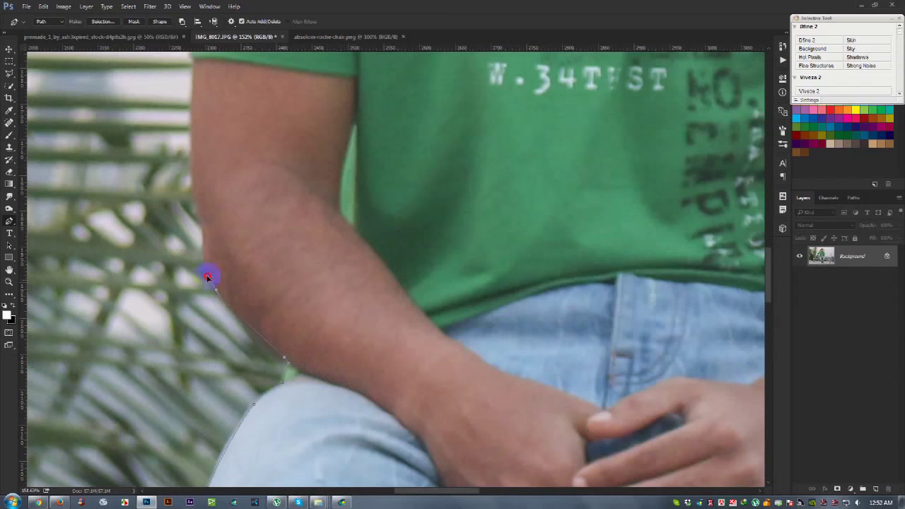
scroll(248, 334, up, 1)
scroll(282, 346, up, 1)
click(261, 311)
scroll(277, 305, up, 2)
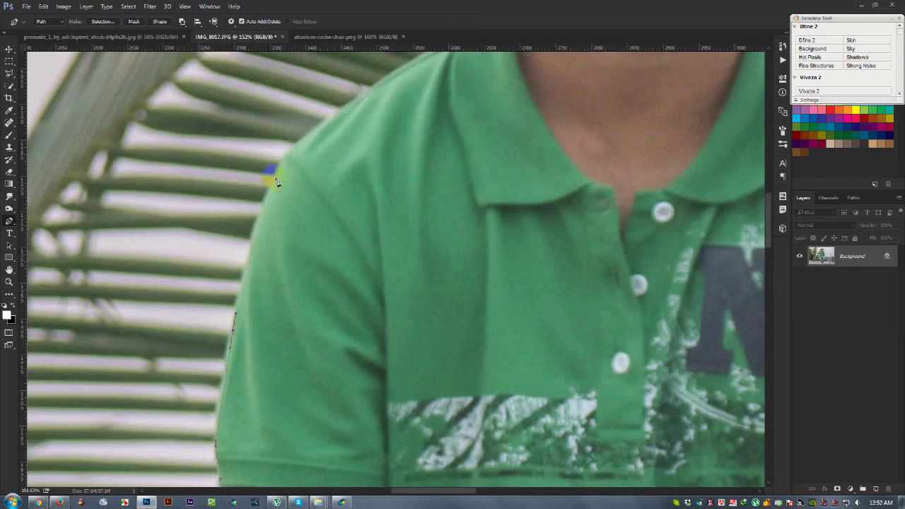
scroll(299, 178, up, 3)
click(299, 178)
scroll(283, 226, up, 2)
click(268, 262)
scroll(279, 269, up, 1)
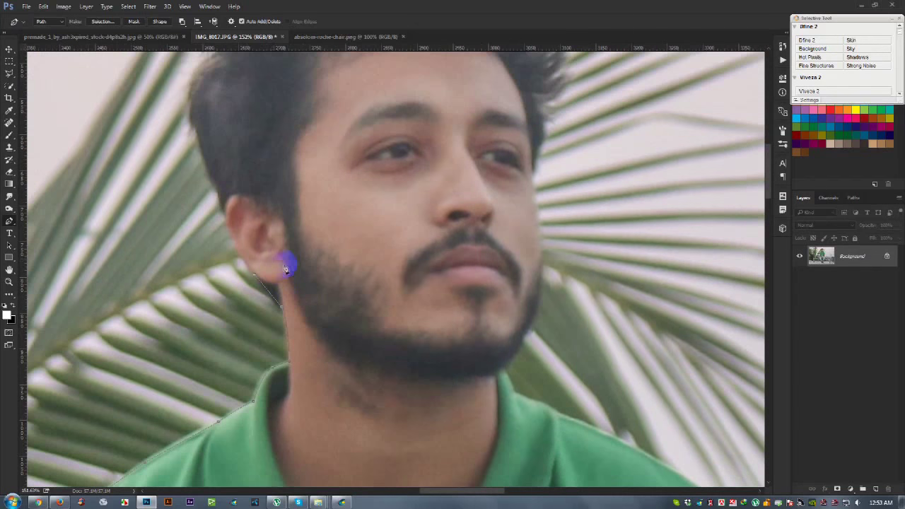
scroll(213, 104, up, 1)
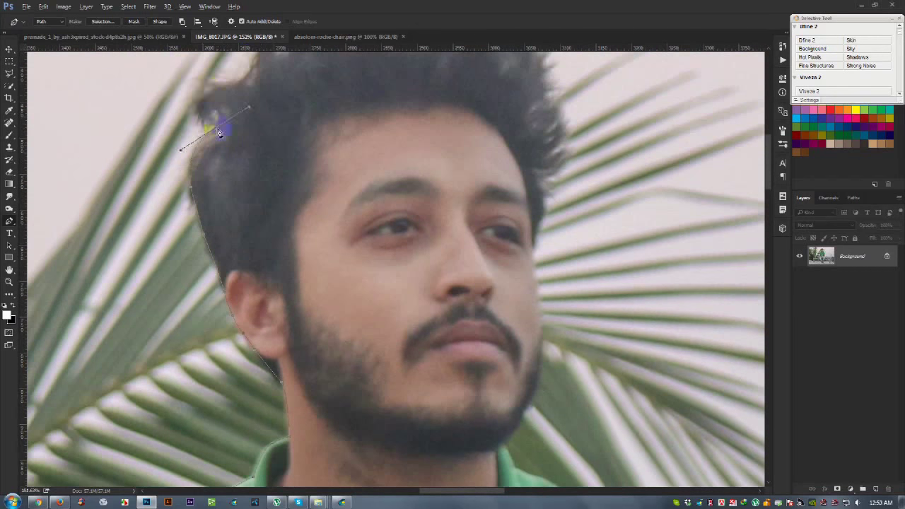
scroll(226, 138, up, 1)
drag(509, 272, 386, 168)
scroll(386, 168, up, 1)
click(380, 282)
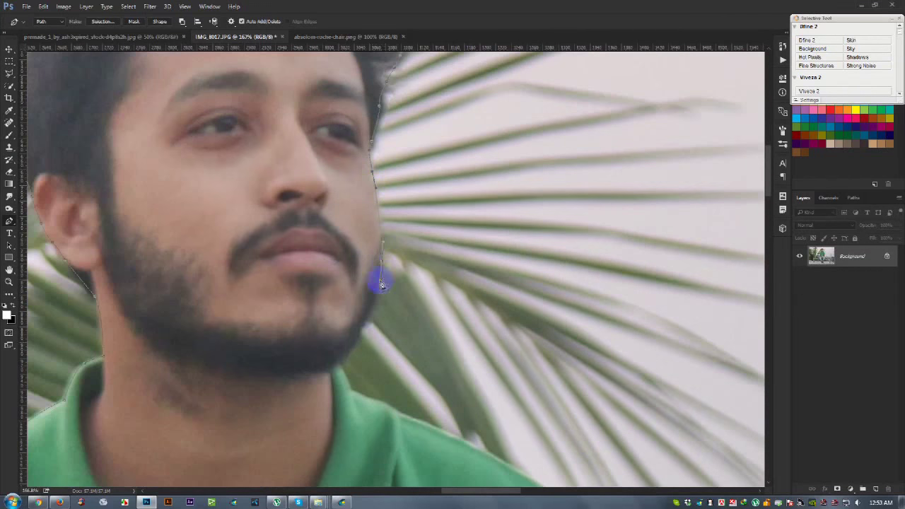
- Trace the path down the sleeve, arm and jeans to the red shoe
scroll(318, 357, down, 3)
scroll(365, 385, down, 3)
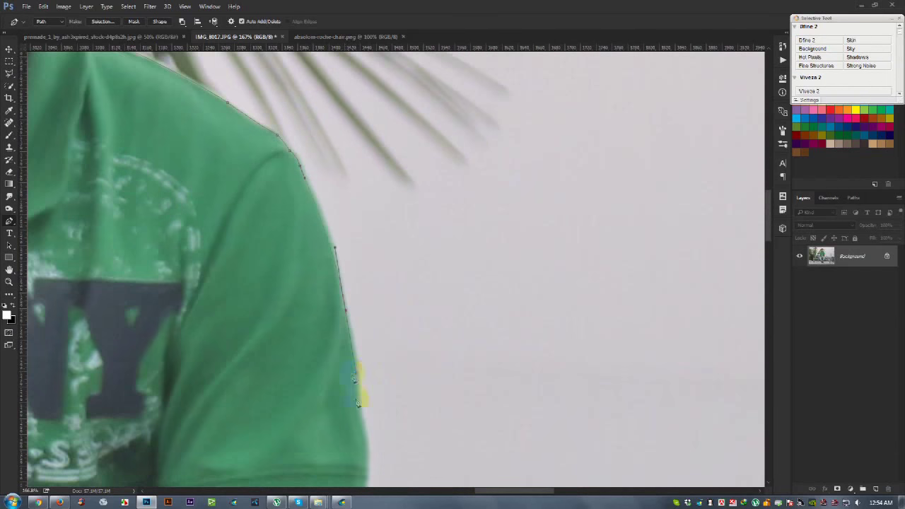
scroll(358, 372, down, 2)
click(347, 366)
scroll(349, 375, down, 3)
click(311, 334)
scroll(309, 396, down, 3)
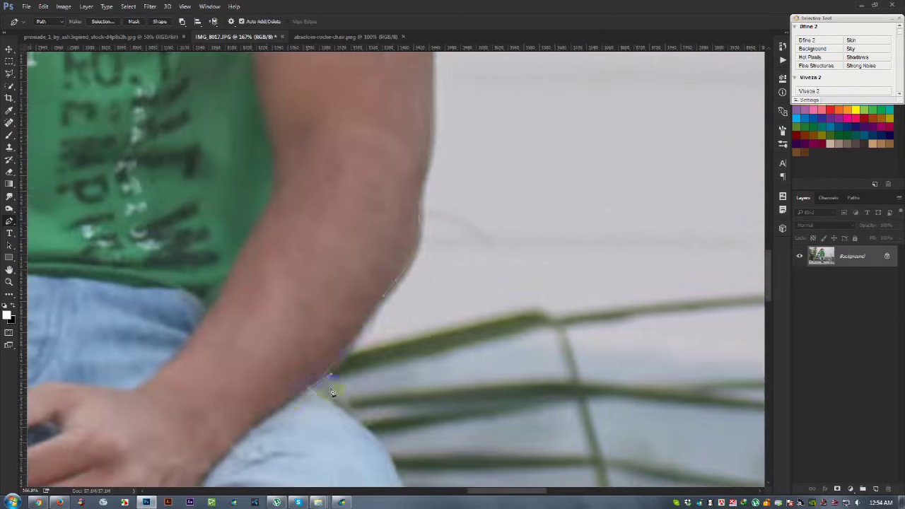
scroll(318, 424, down, 3)
scroll(304, 368, down, 3)
click(303, 350)
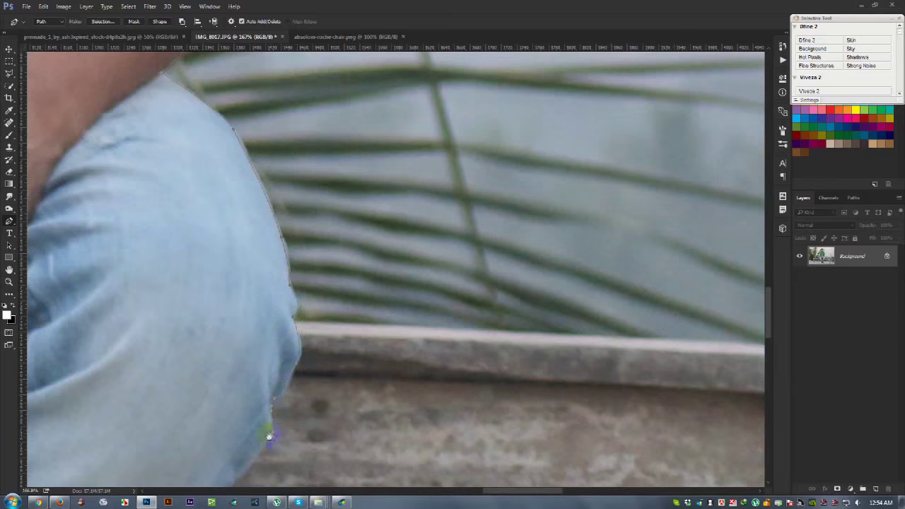
scroll(267, 435, down, 3)
scroll(323, 449, down, 3)
scroll(299, 394, down, 3)
click(348, 374)
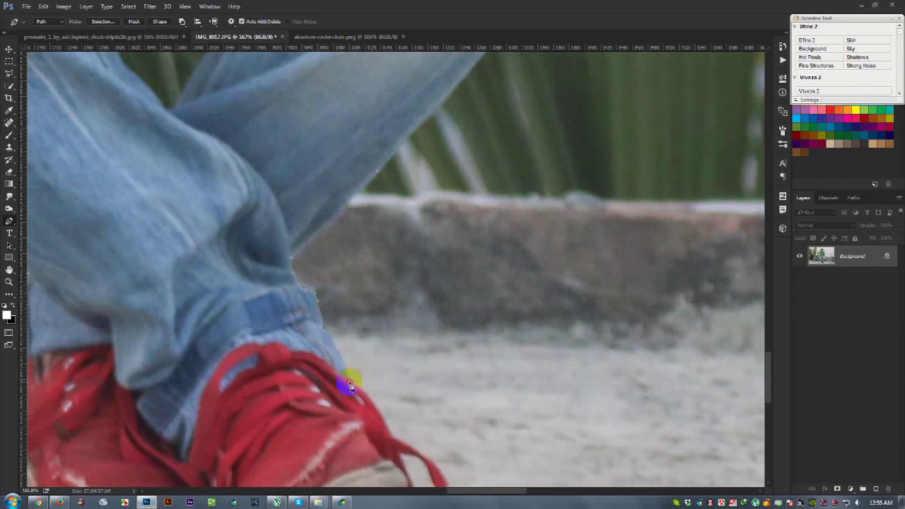
scroll(353, 383, down, 3)
click(318, 307)
scroll(356, 398, down, 3)
scroll(368, 360, down, 3)
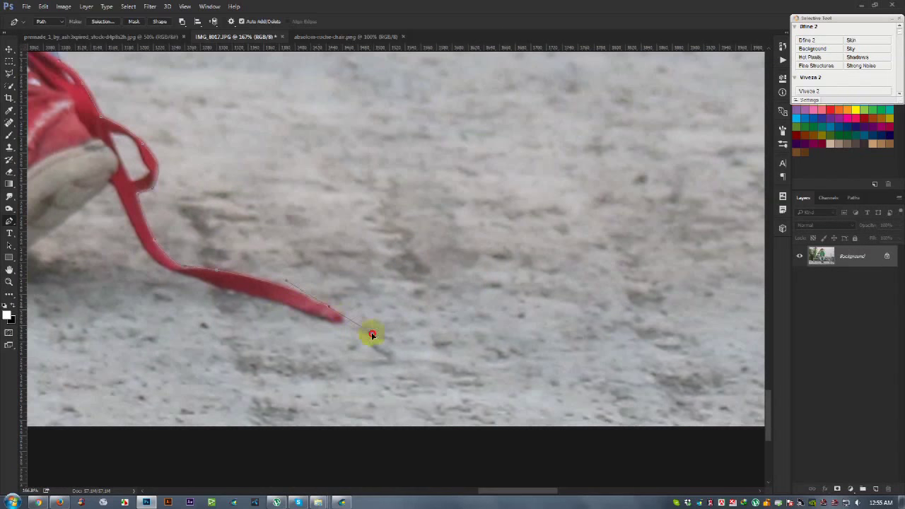
- Close the path around the trailing shoelace and along the sole
click(248, 296)
click(186, 275)
click(150, 260)
scroll(151, 260, left, 3)
click(290, 208)
click(104, 298)
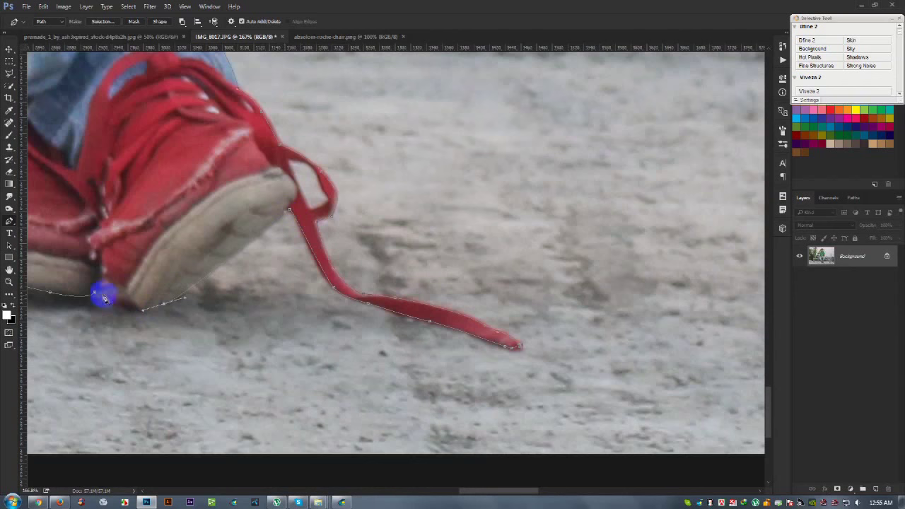
drag(98, 294, 71, 273)
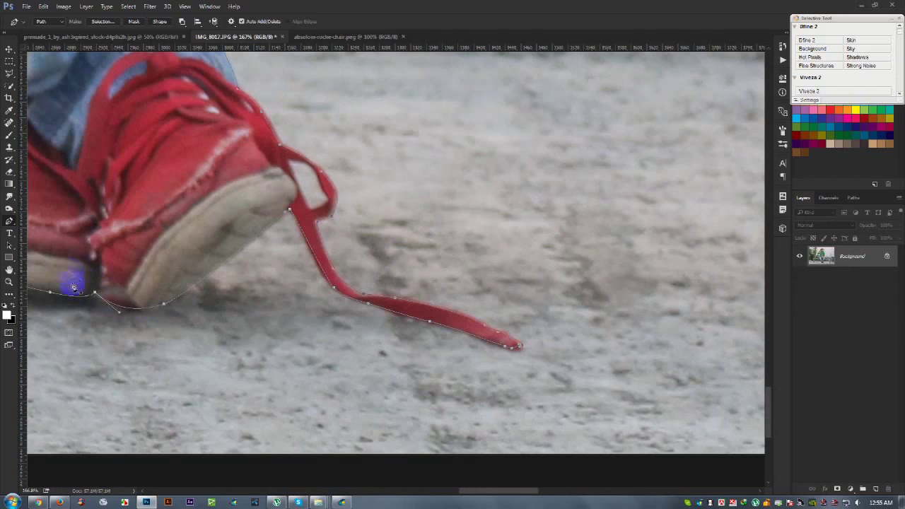
scroll(74, 286, down, 3)
scroll(78, 282, down, 3)
scroll(85, 279, down, 3)
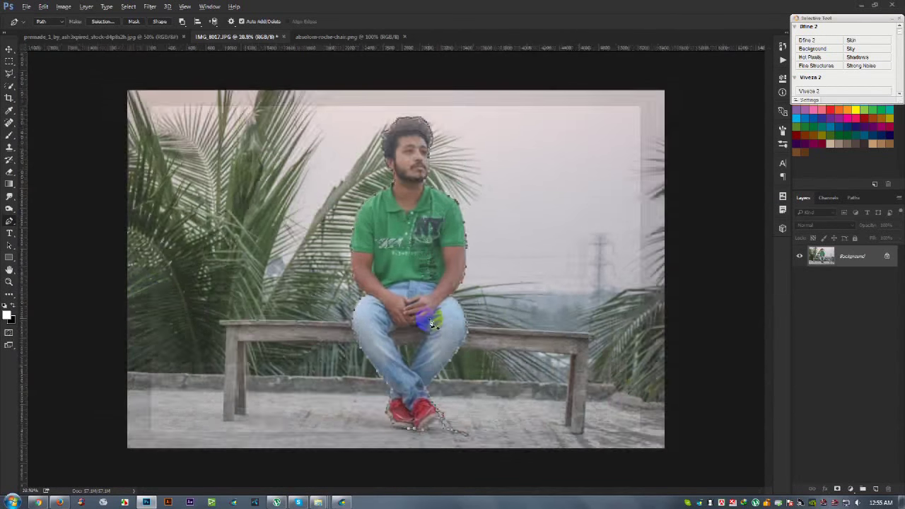
- Turn the outline path into a selection, invert it, and mask out the background
scroll(433, 323, up, 2)
key(ctrl+Return)
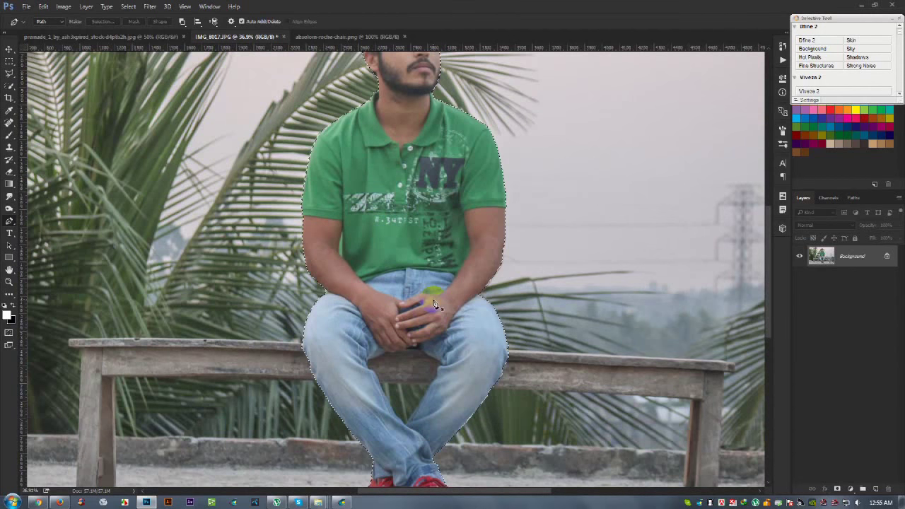
scroll(478, 316, up, 2)
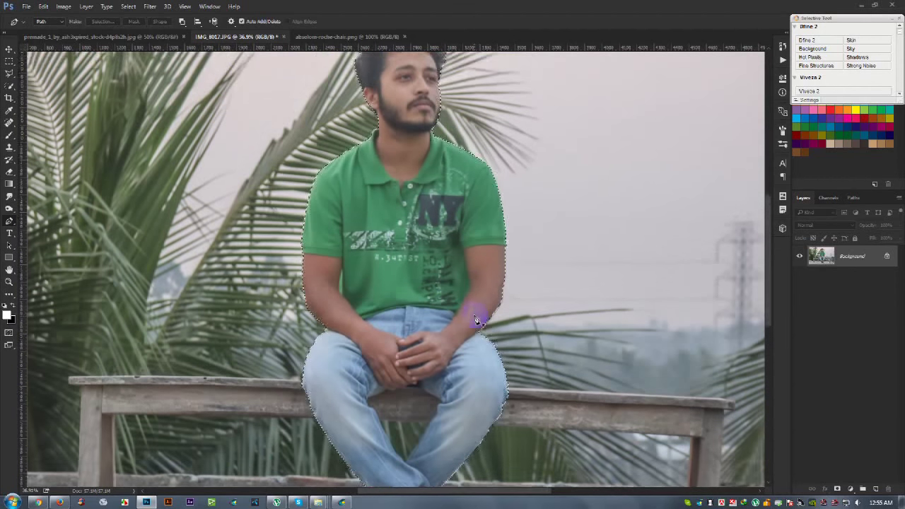
scroll(477, 319, up, 1)
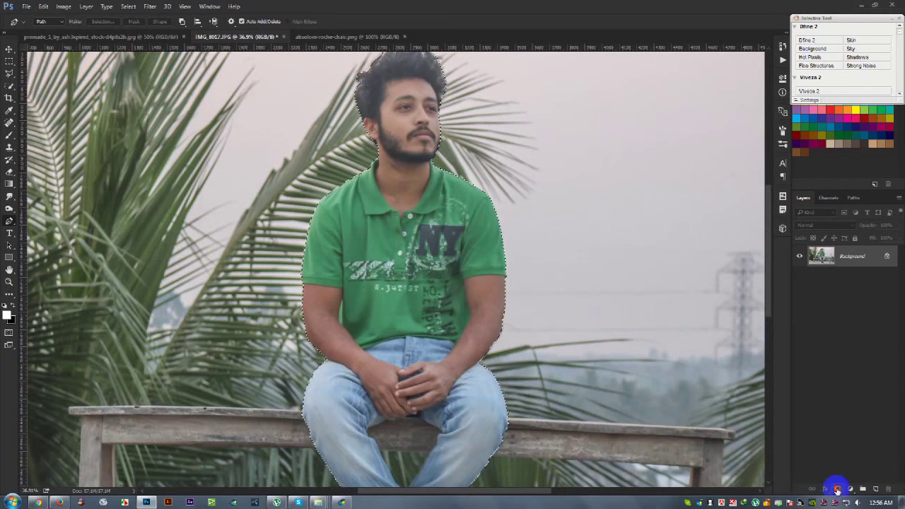
alt+click(835, 489)
key(ctrl+z)
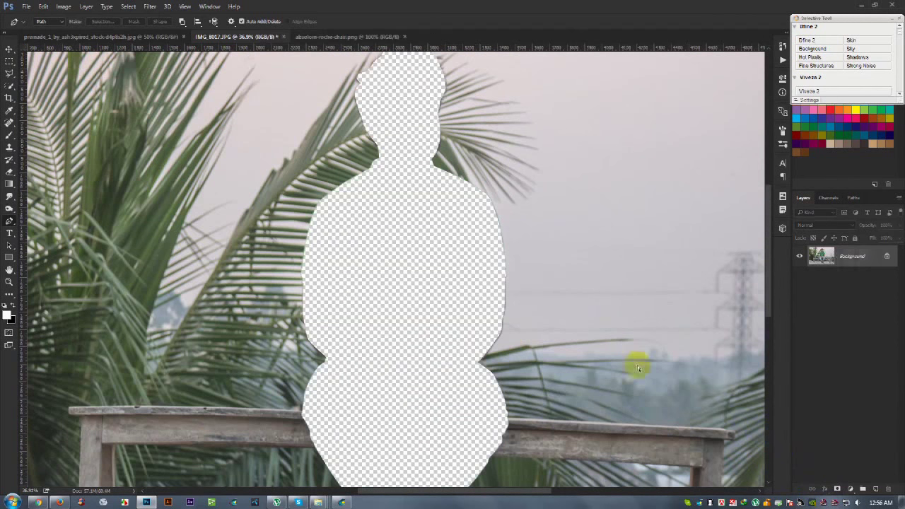
click(128, 6)
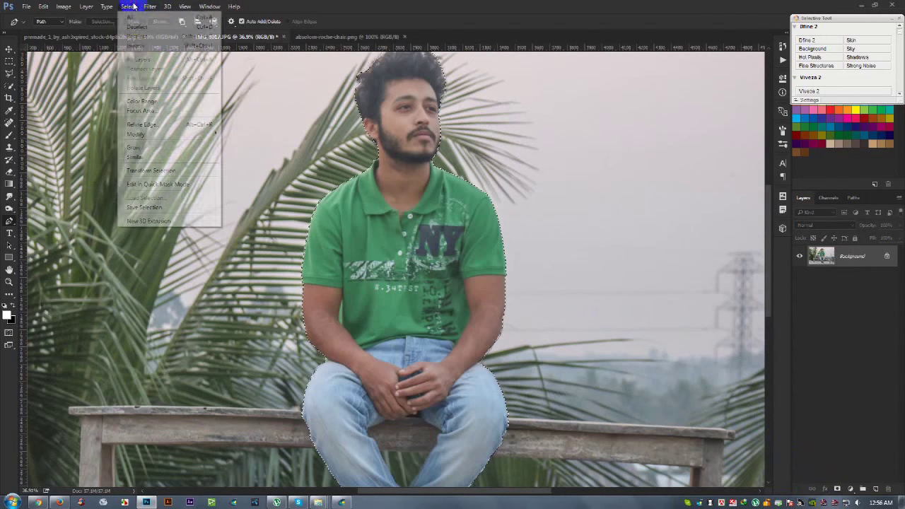
click(138, 45)
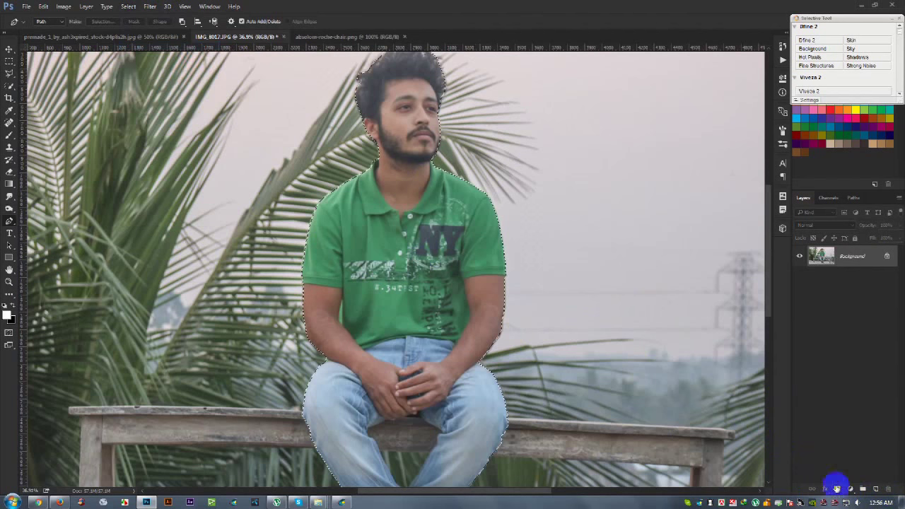
click(837, 488)
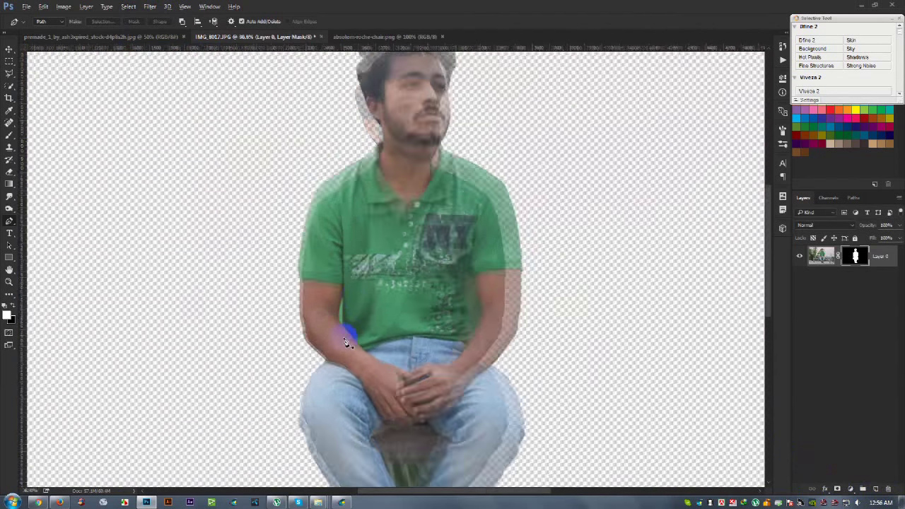
- Trace the bench gap between the legs along the inner jeans and bench top
scroll(344, 343, up, 2)
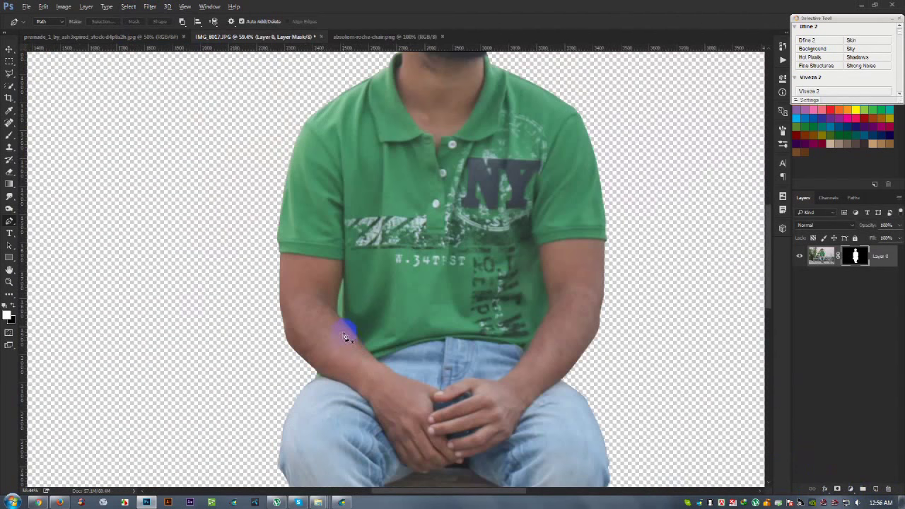
scroll(353, 344, up, 2)
scroll(378, 263, up, 2)
scroll(378, 263, up, 2)
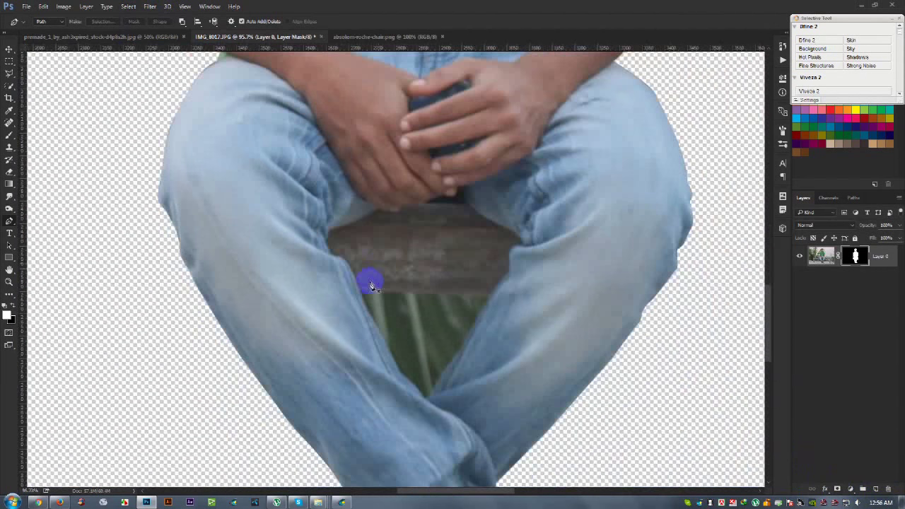
scroll(370, 275, up, 2)
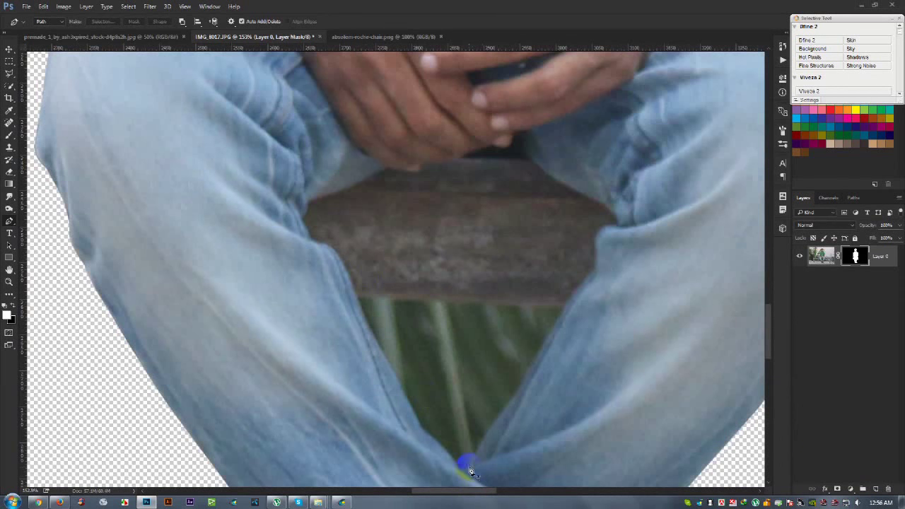
click(508, 405)
click(531, 373)
click(564, 311)
click(531, 154)
click(501, 150)
click(463, 155)
click(425, 164)
click(385, 169)
click(309, 201)
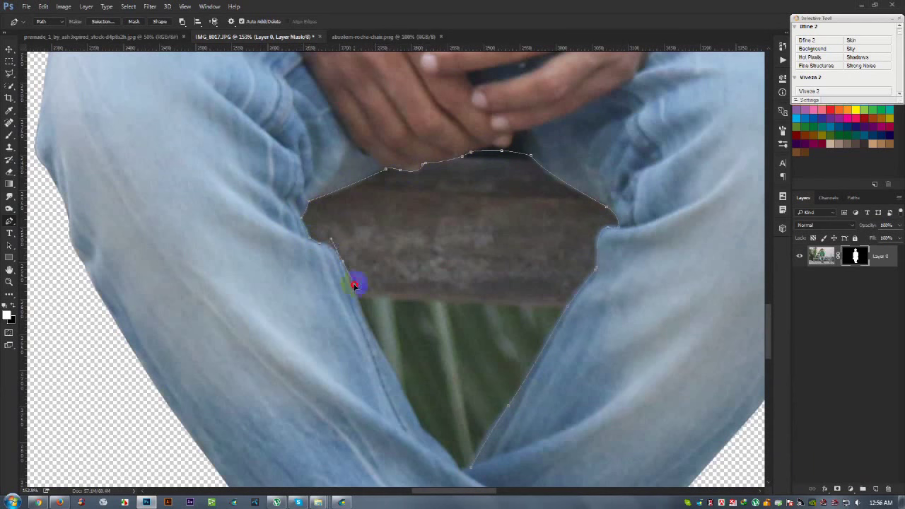
- Trace around the loose red shoelace
scroll(423, 431, down, 3)
scroll(468, 414, down, 3)
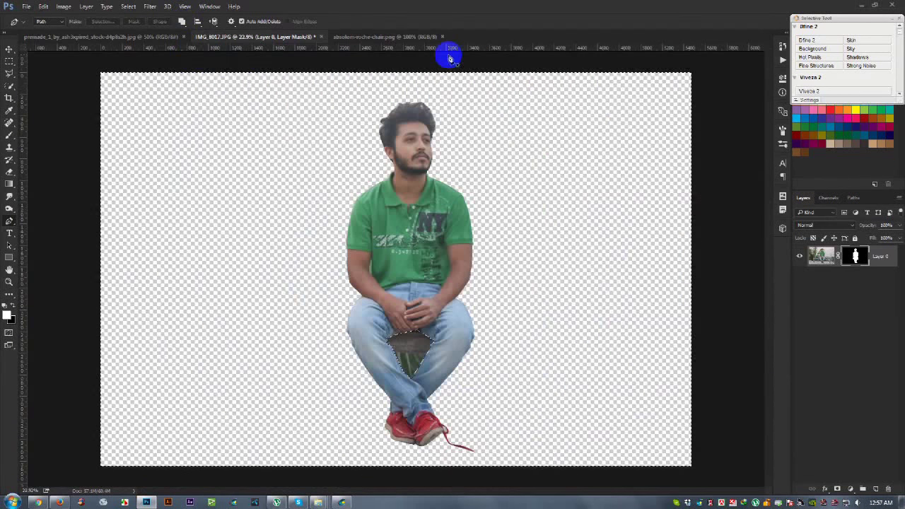
scroll(440, 420, up, 5)
scroll(495, 323, up, 2)
click(507, 350)
click(483, 357)
- Use Refine Mask to brush the right, top and left hair edges, then confirm
scroll(464, 305, down, 3)
scroll(453, 362, down, 1)
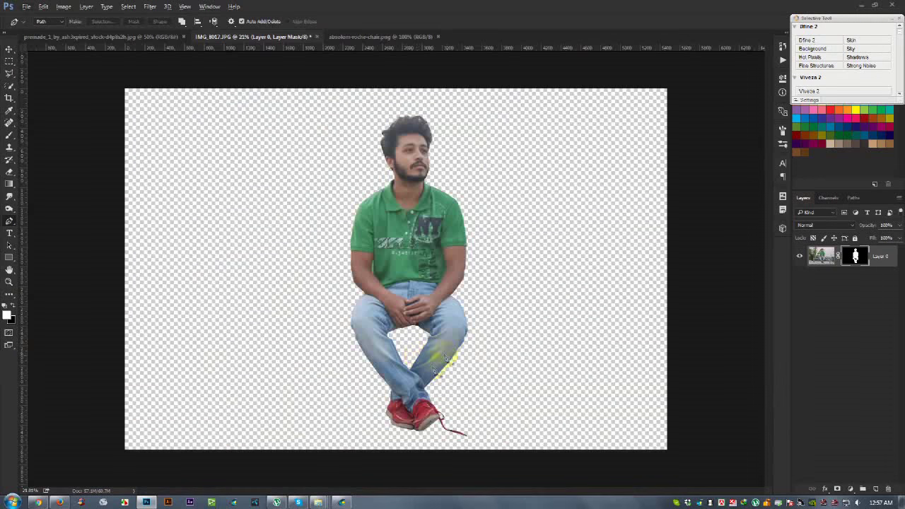
scroll(425, 125, up, 1)
scroll(417, 121, up, 2)
scroll(453, 182, up, 1)
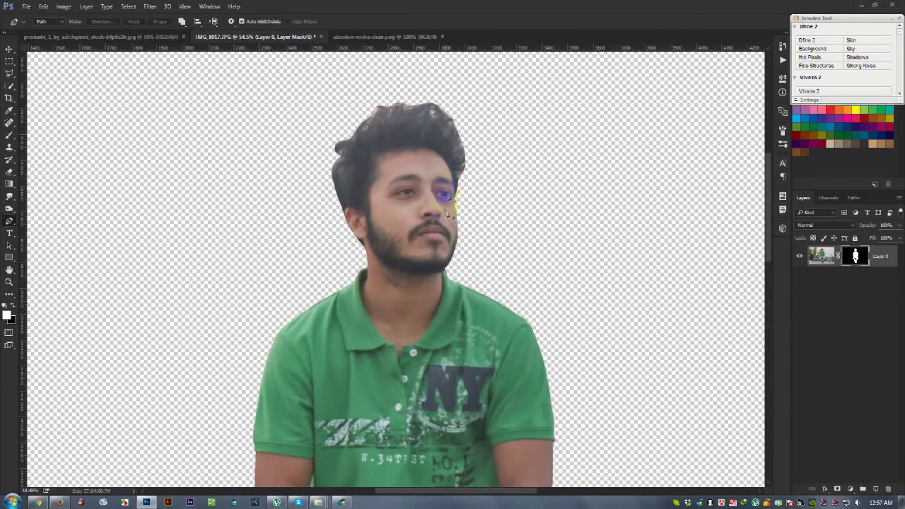
right_click(855, 254)
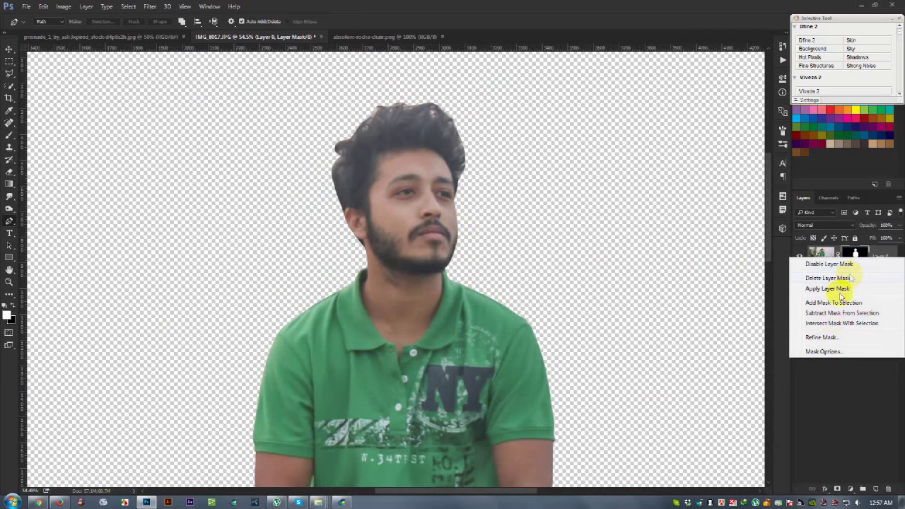
click(827, 338)
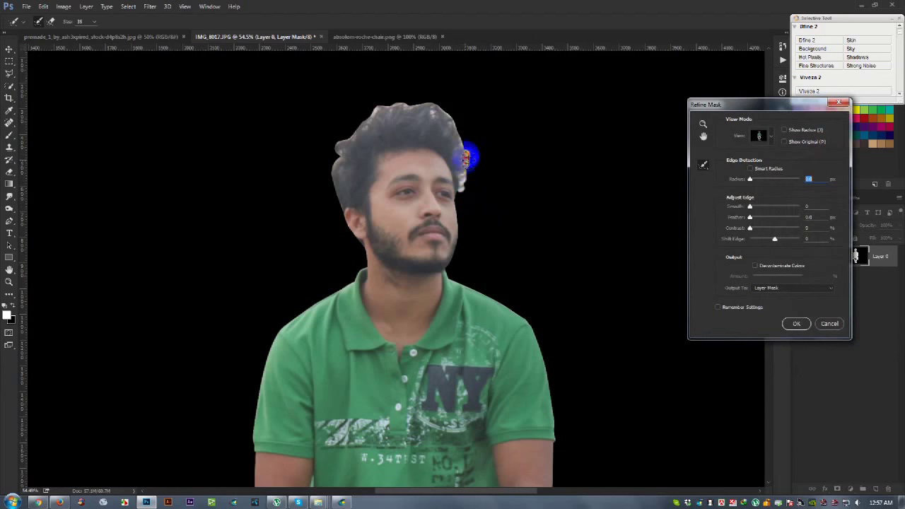
drag(465, 163, 450, 111)
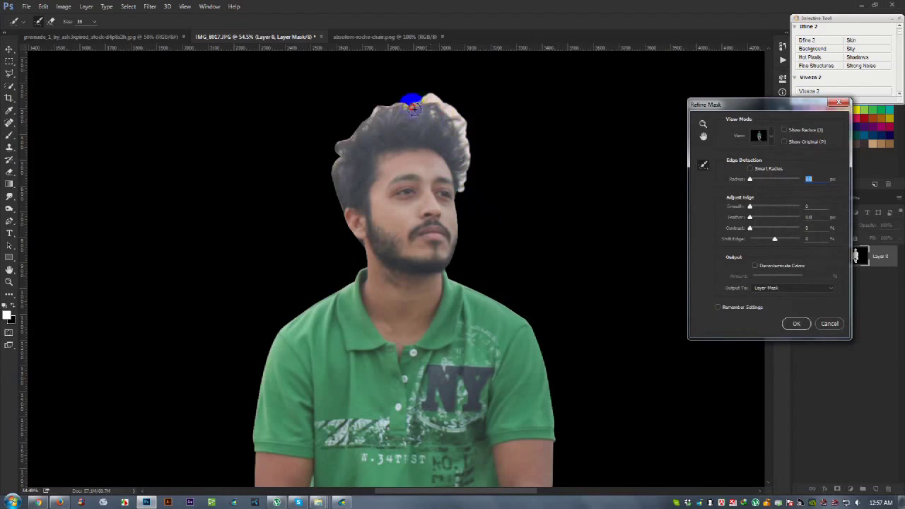
drag(412, 104, 364, 121)
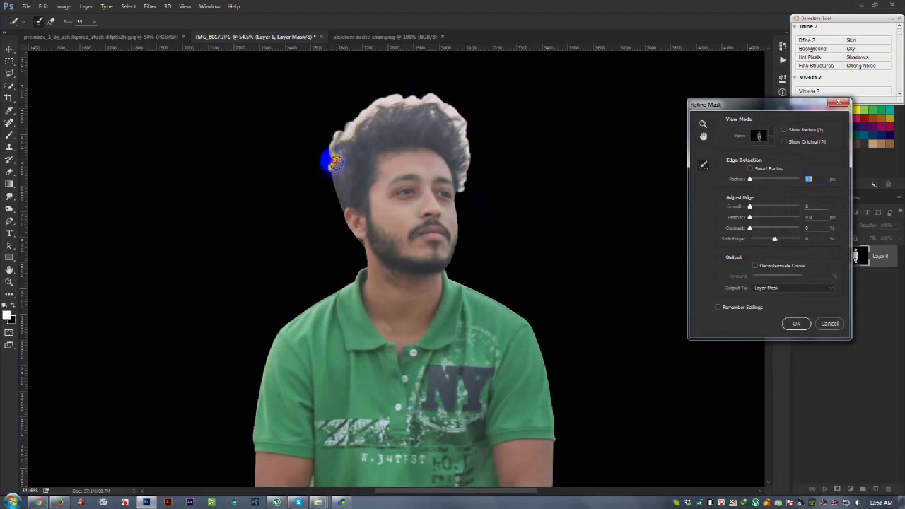
drag(337, 175, 334, 181)
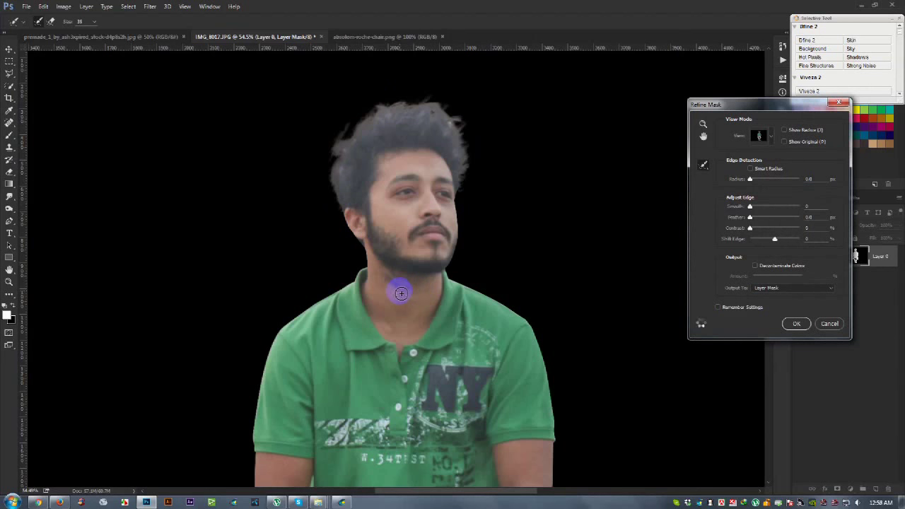
click(446, 119)
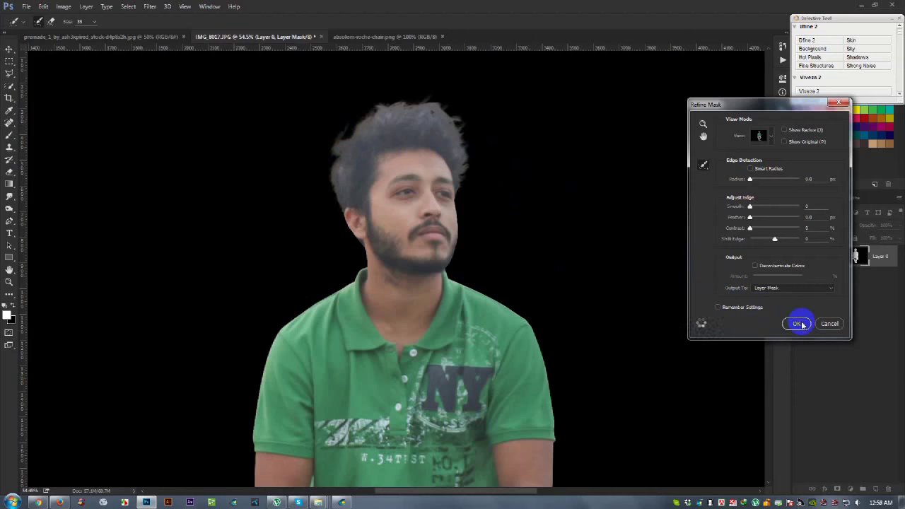
click(799, 324)
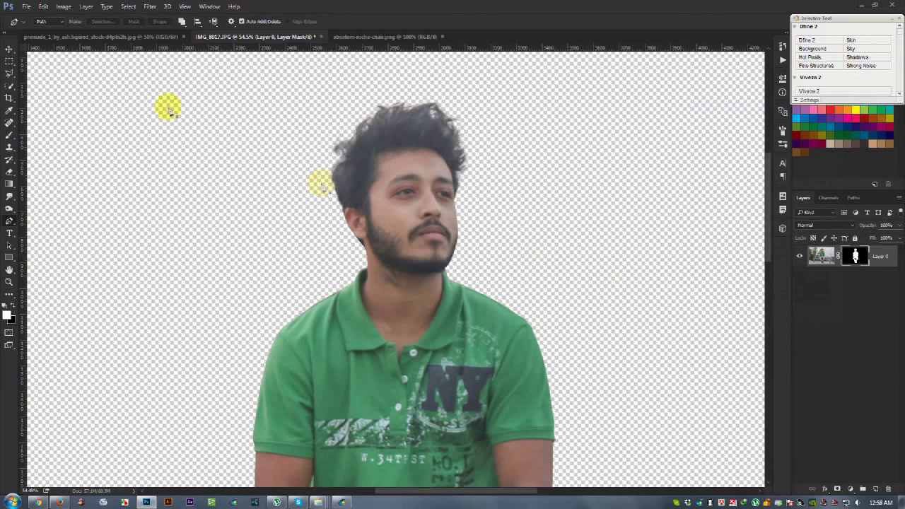
- Apply Auto Contrast to the man's photo layer
click(9, 50)
click(822, 256)
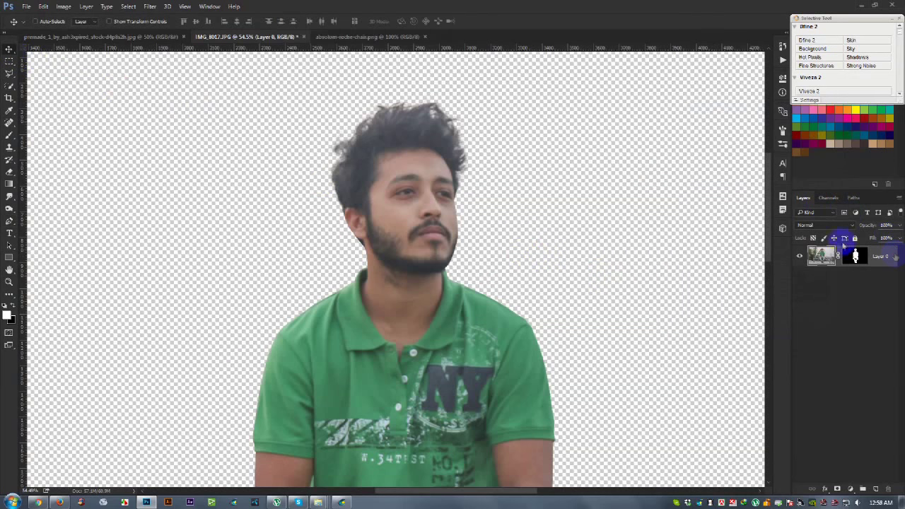
click(63, 6)
mouse_move(76, 31)
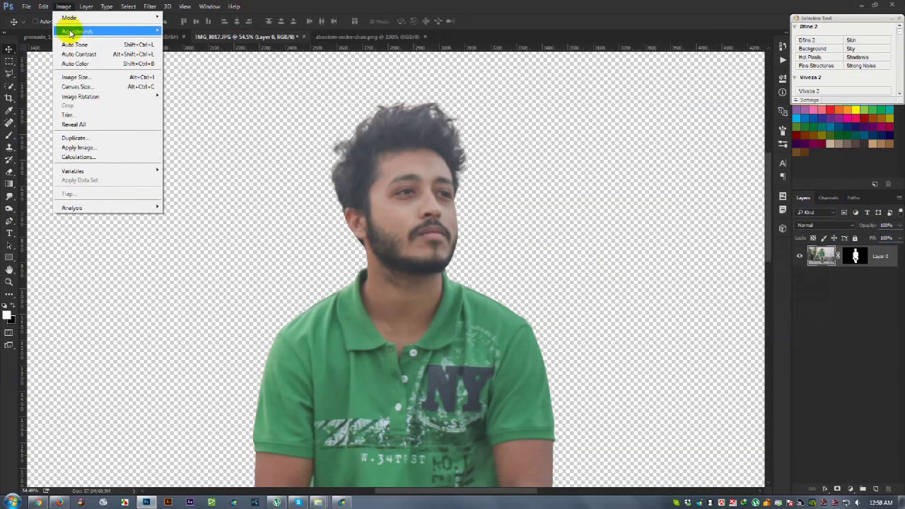
click(76, 55)
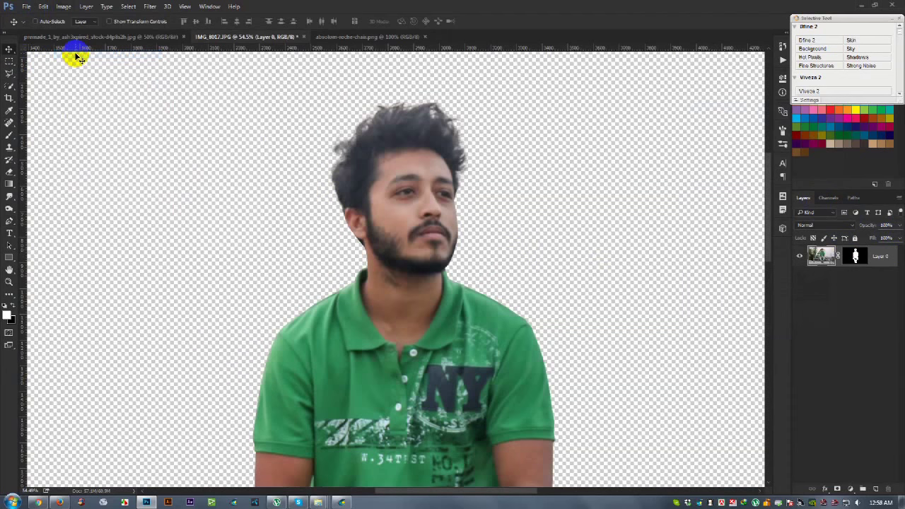
key(ctrl+minus)
key(ctrl+minus)
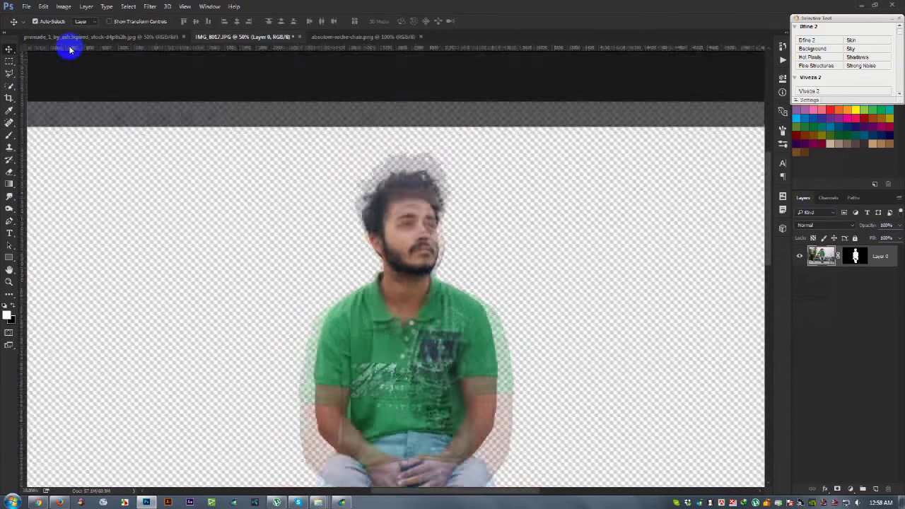
key(ctrl+minus)
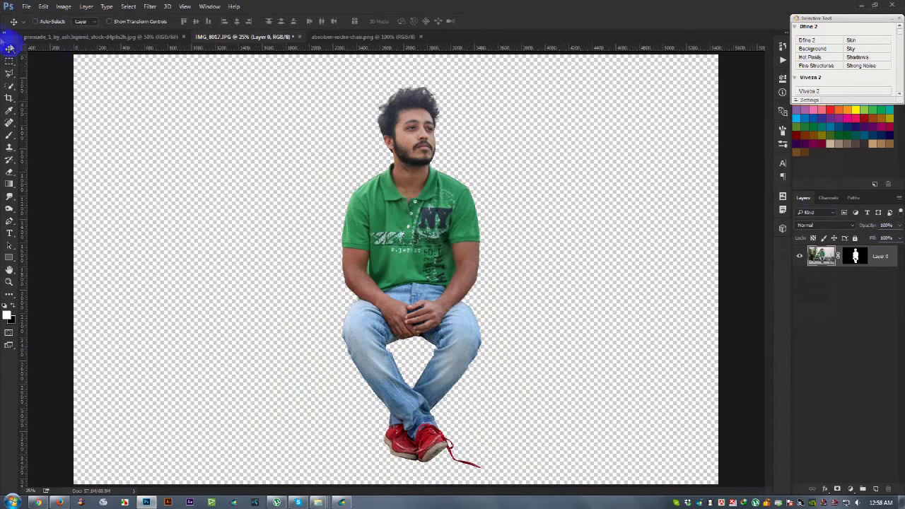
- Convert the man's layer to a smart object, nudge it up-left, and switch to the throne image
right_click(880, 256)
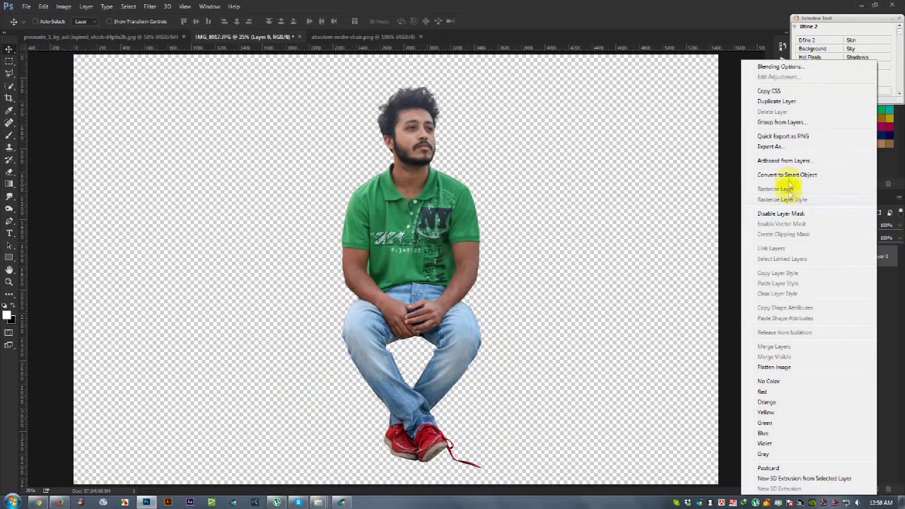
click(790, 175)
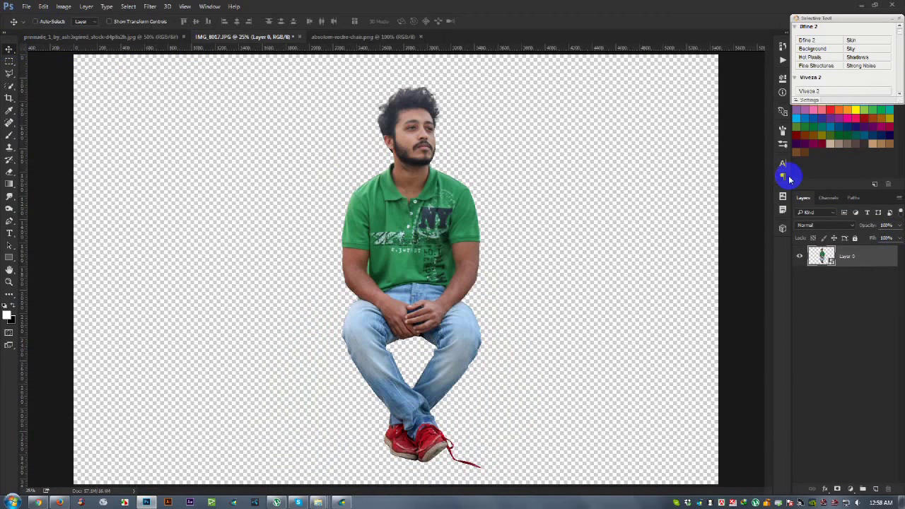
drag(495, 249, 469, 237)
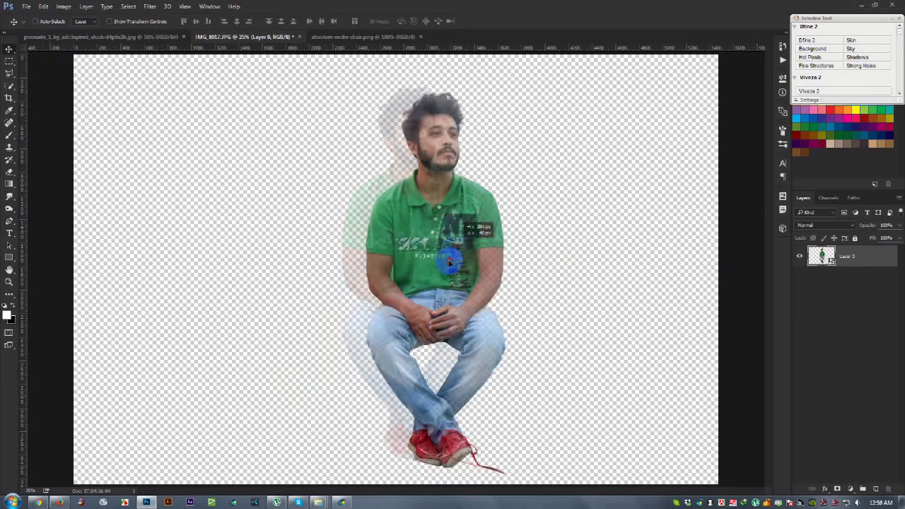
click(323, 36)
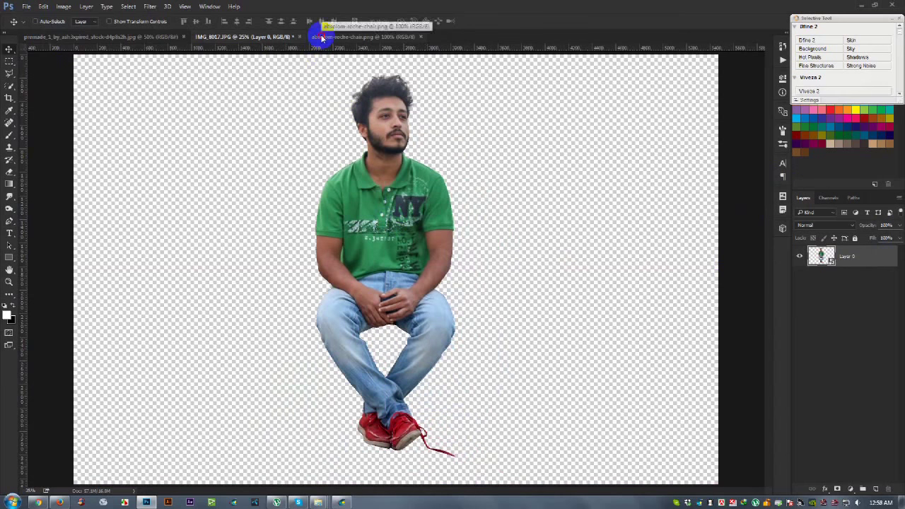
- Select the white background via Color Range with lower fuzziness, then invert to isolate the chair
click(128, 7)
click(145, 101)
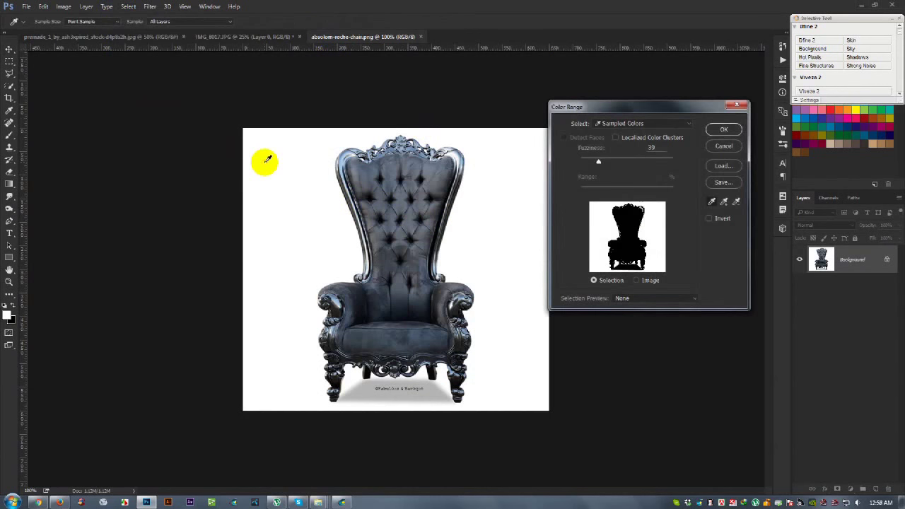
click(620, 142)
mouse_move(595, 164)
mouse_down()
mouse_move(578, 166)
mouse_move(606, 156)
mouse_up()
click(723, 129)
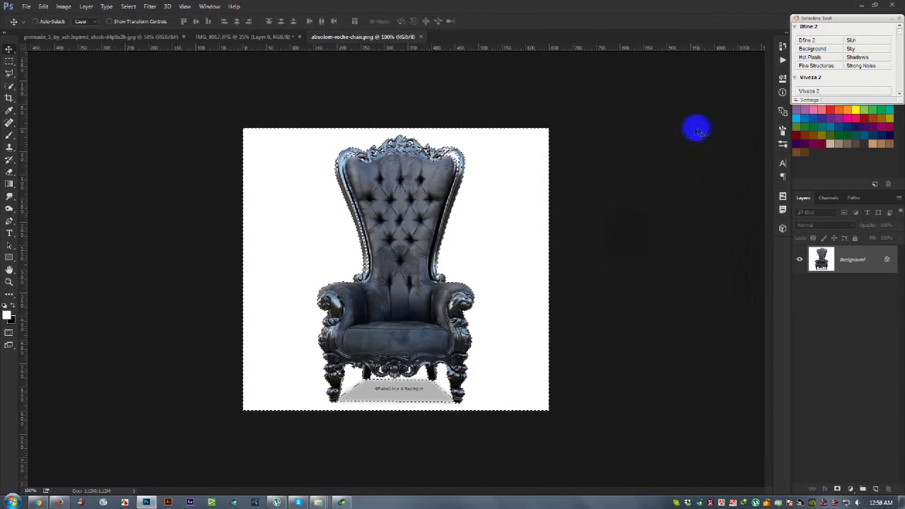
click(128, 6)
click(142, 46)
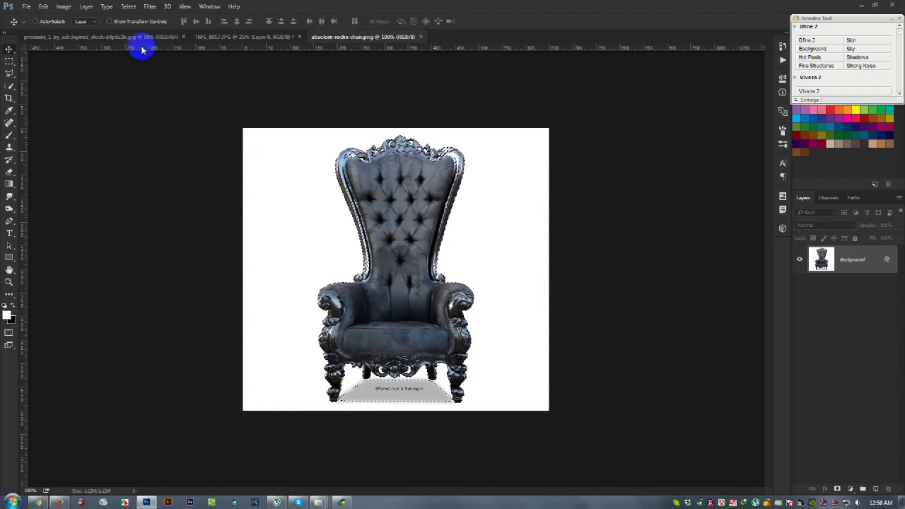
- Switch to the freehand Lasso and refine the selection around the throne's left arm and seat
scroll(360, 348, up, 3)
scroll(362, 341, up, 3)
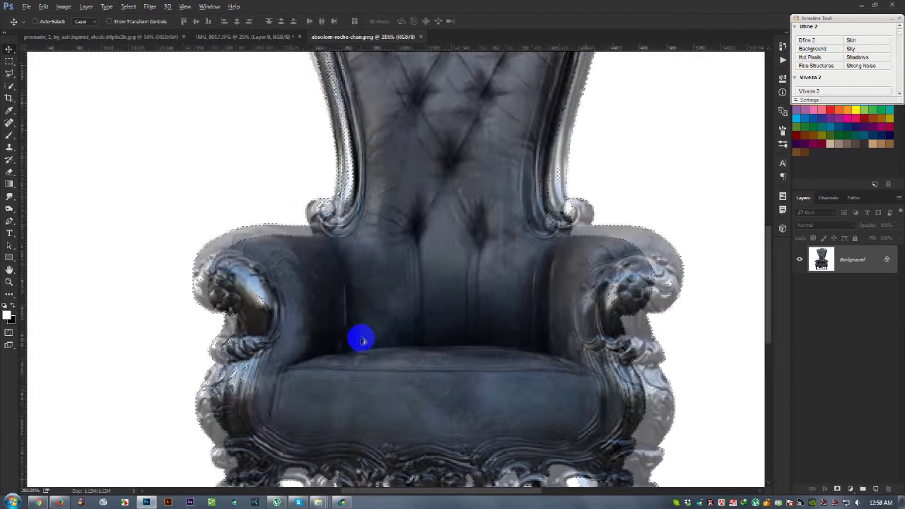
scroll(361, 341, up, 2)
drag(342, 377, 342, 208)
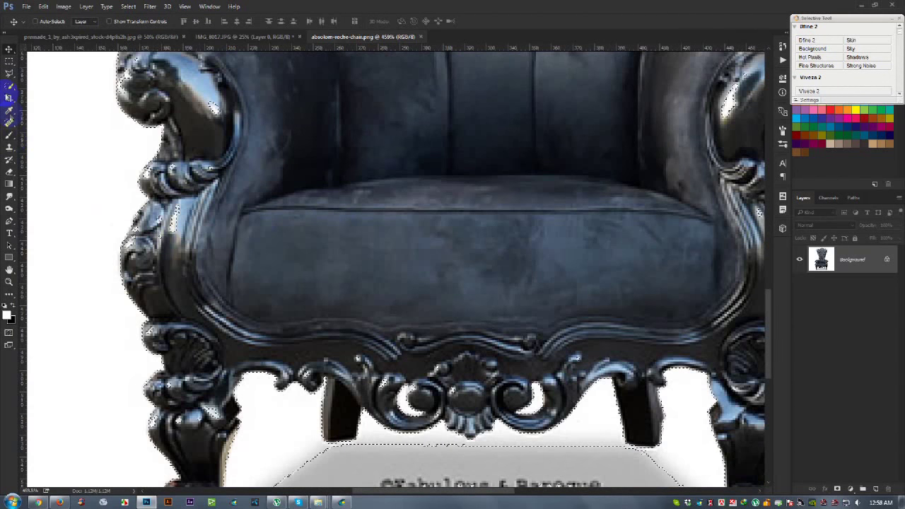
right_click(10, 73)
click(43, 65)
drag(165, 182, 159, 164)
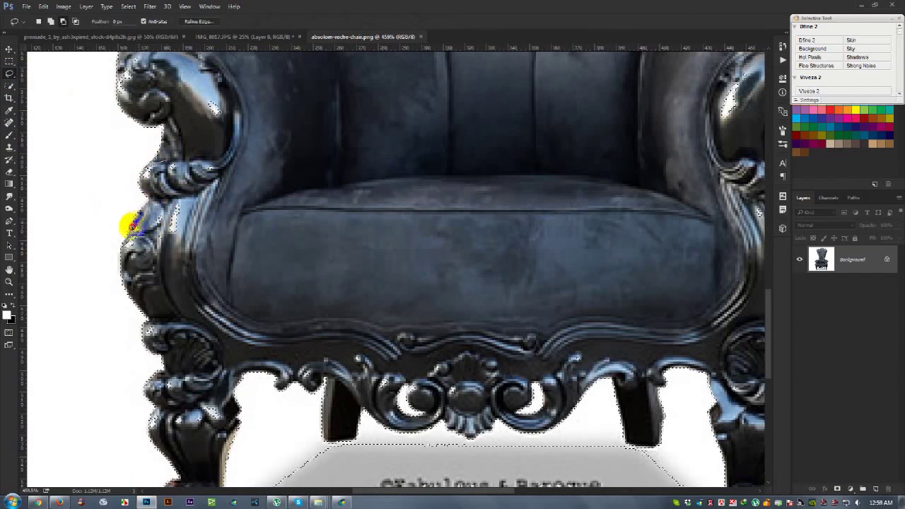
mouse_move(124, 243)
mouse_down()
mouse_move(264, 66)
mouse_move(202, 90)
mouse_up()
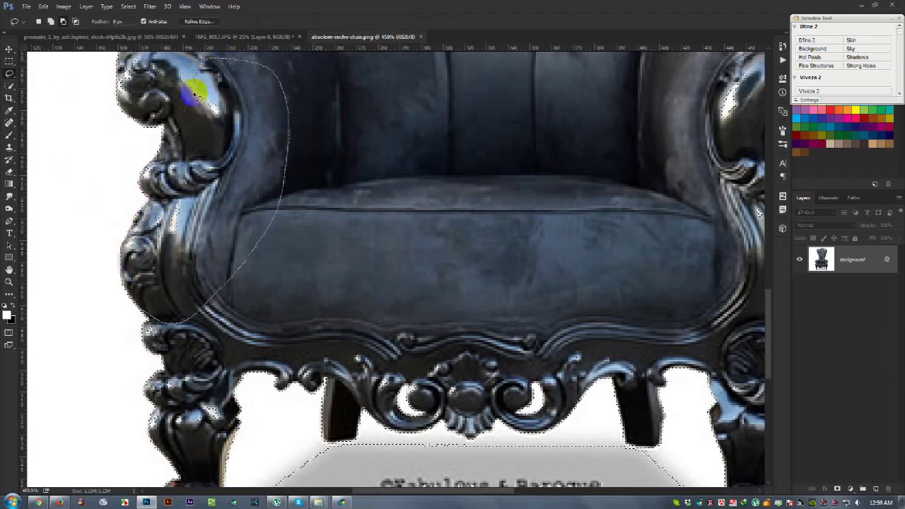
click(184, 129)
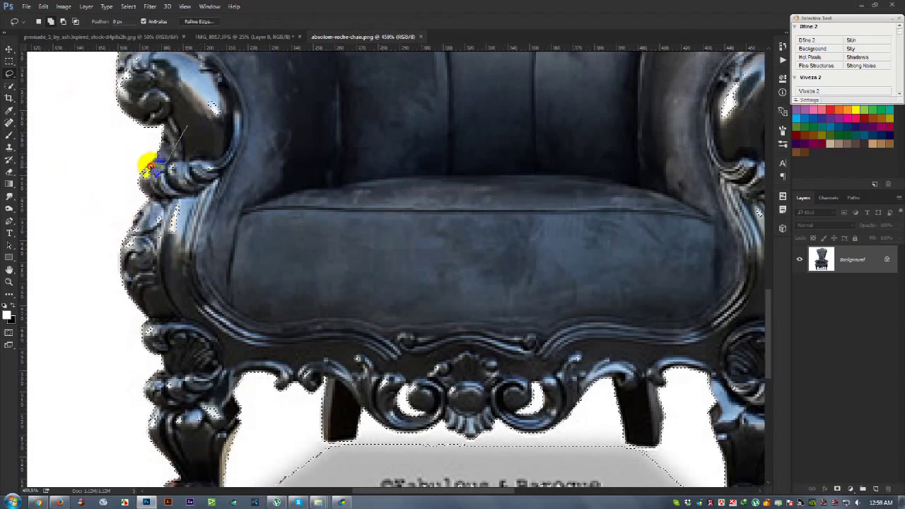
drag(145, 170, 145, 185)
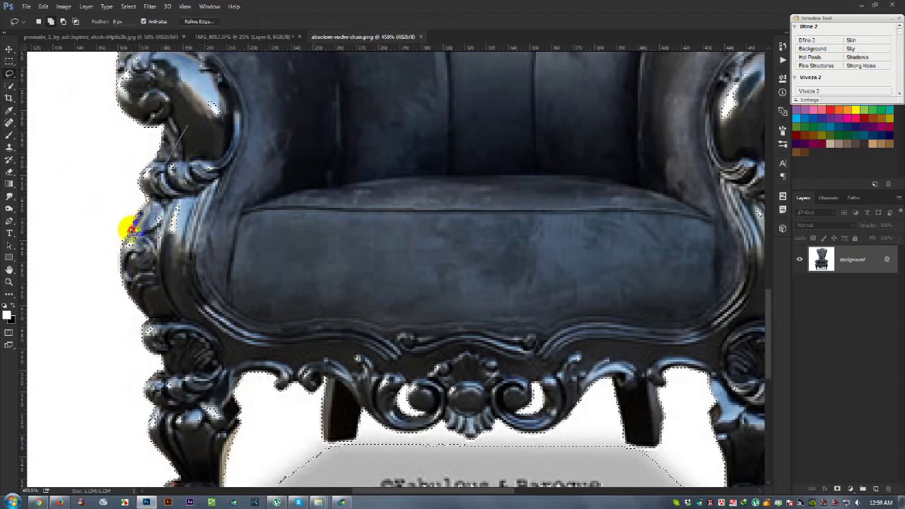
drag(124, 242, 211, 169)
- Refine the selection along the top of the left arm and up the left frame edge
scroll(202, 184, up, 5)
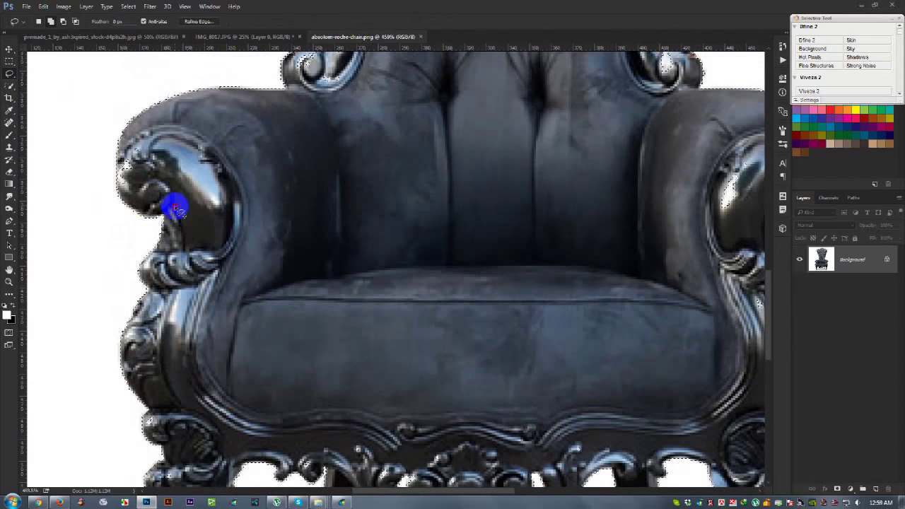
drag(122, 157, 254, 97)
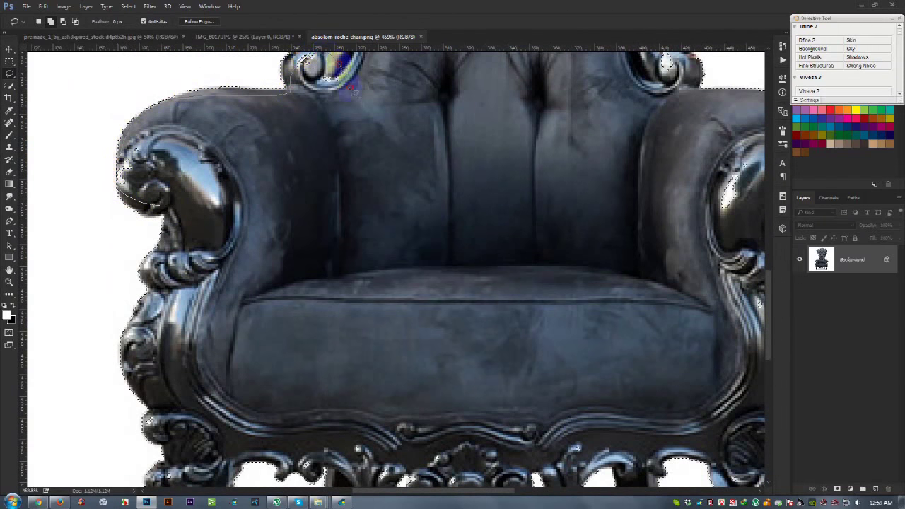
scroll(343, 205, up, 5)
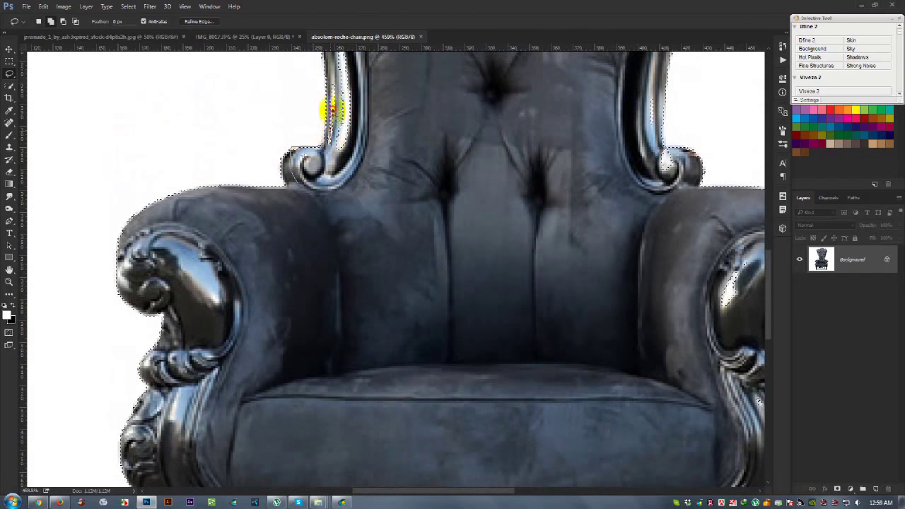
scroll(357, 203, up, 10)
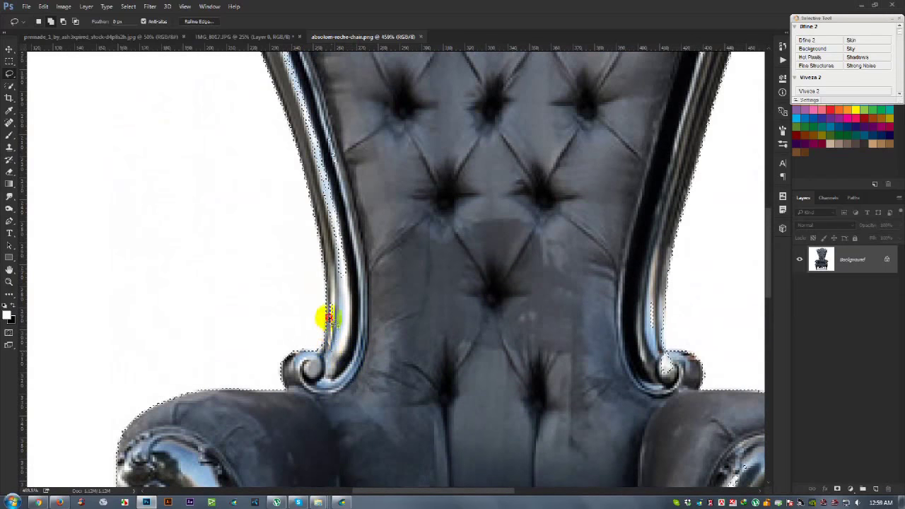
drag(328, 267, 304, 103)
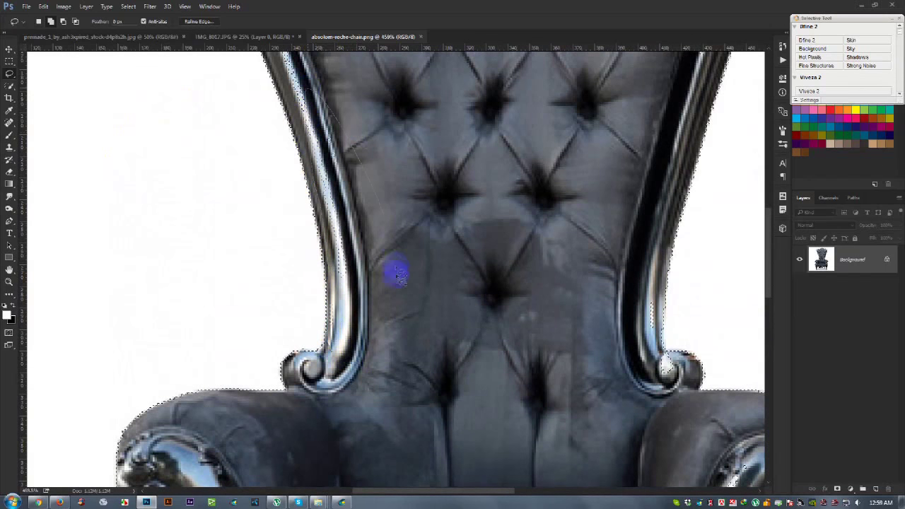
scroll(397, 275, up, 3)
scroll(382, 297, up, 3)
scroll(333, 283, up, 2)
scroll(323, 303, up, 2)
drag(317, 413, 290, 346)
drag(270, 295, 247, 223)
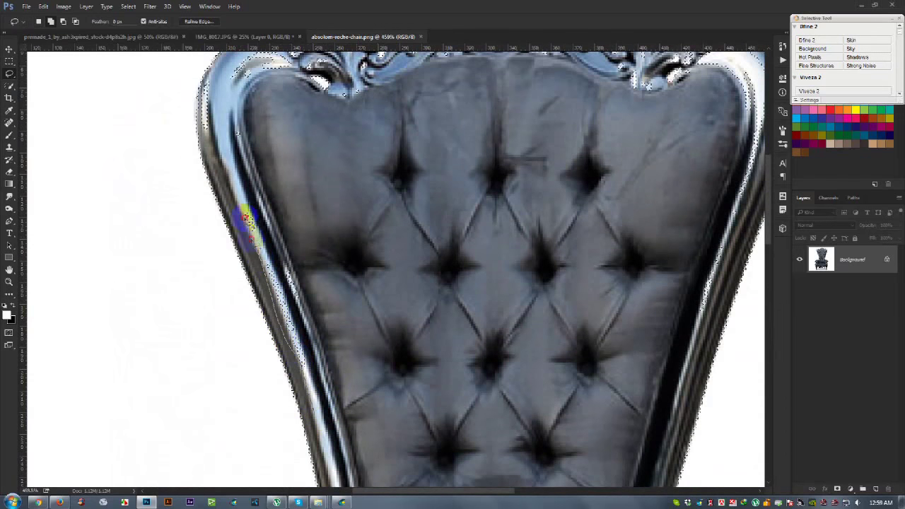
scroll(333, 384, up, 2)
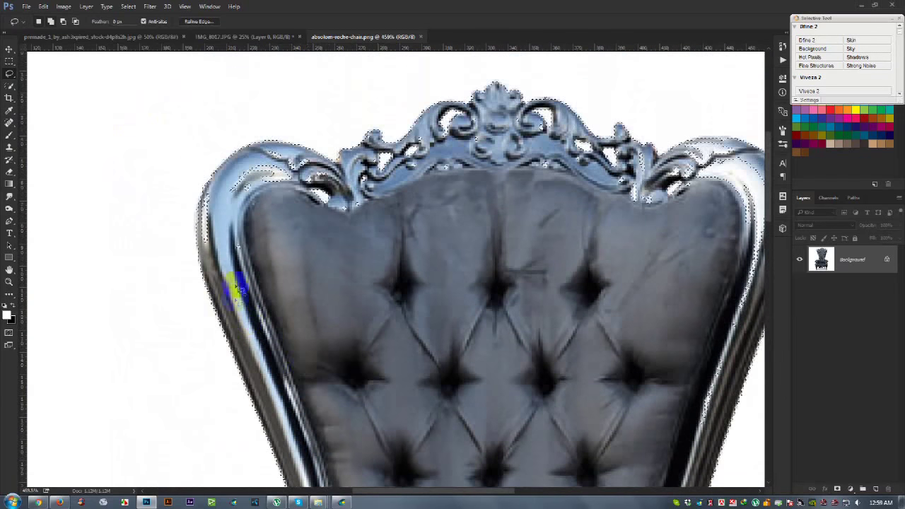
mouse_move(202, 237)
mouse_down()
mouse_move(207, 176)
mouse_move(252, 141)
mouse_move(293, 145)
mouse_move(318, 163)
mouse_up()
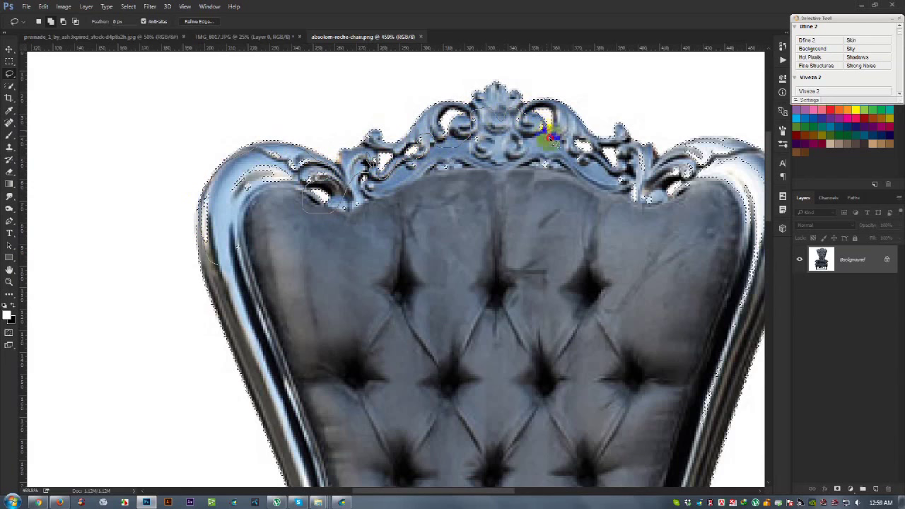
- Correct the selection along the carved crest and the chair back's upper right edge
drag(271, 243, 227, 206)
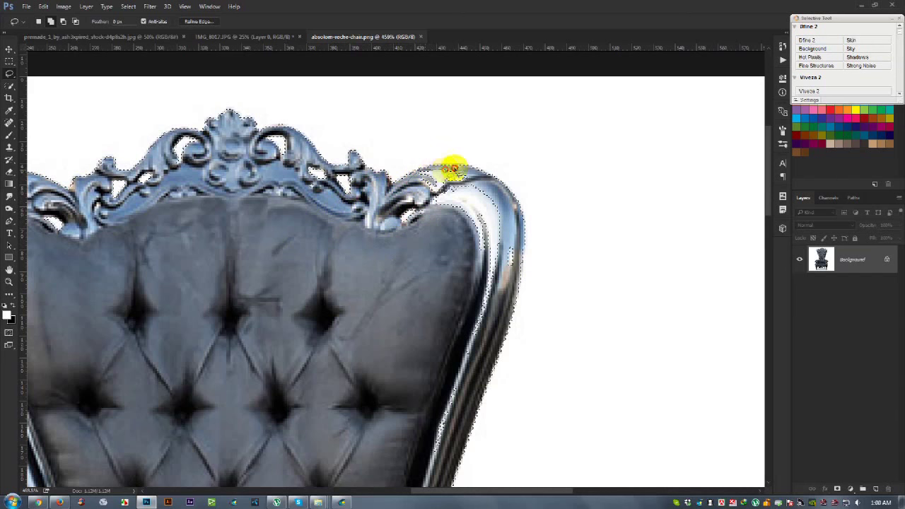
mouse_move(483, 189)
mouse_down()
mouse_move(509, 238)
mouse_move(478, 311)
mouse_move(428, 313)
mouse_up()
drag(417, 197, 418, 197)
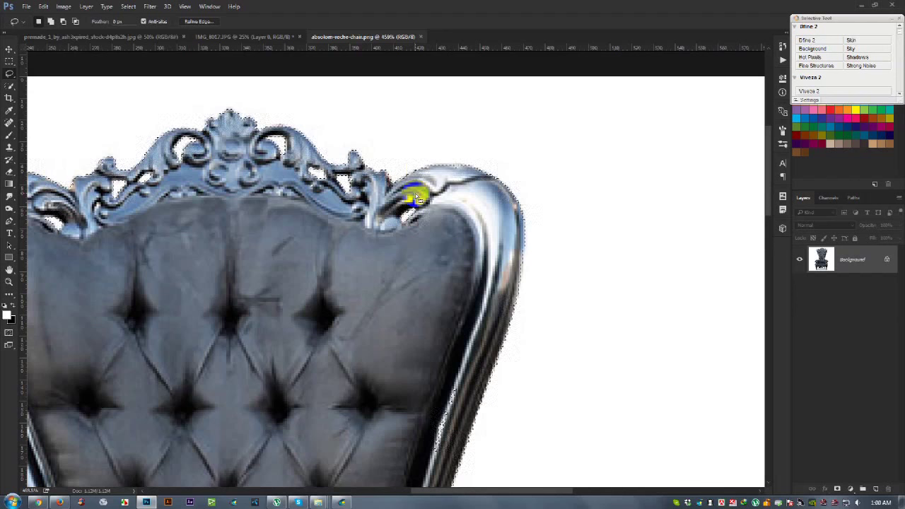
scroll(414, 165, down, 3)
- Refine the selection around the throne's right edge, armrest curl and carved arm
scroll(521, 195, down, 3)
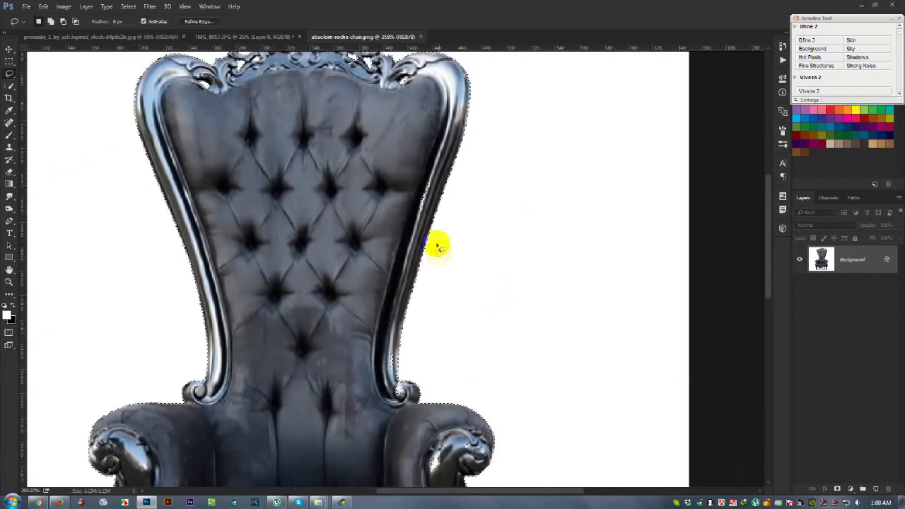
scroll(439, 249, up, 2)
mouse_move(402, 135)
mouse_down()
mouse_move(417, 265)
mouse_move(380, 362)
mouse_up()
scroll(386, 283, down, 3)
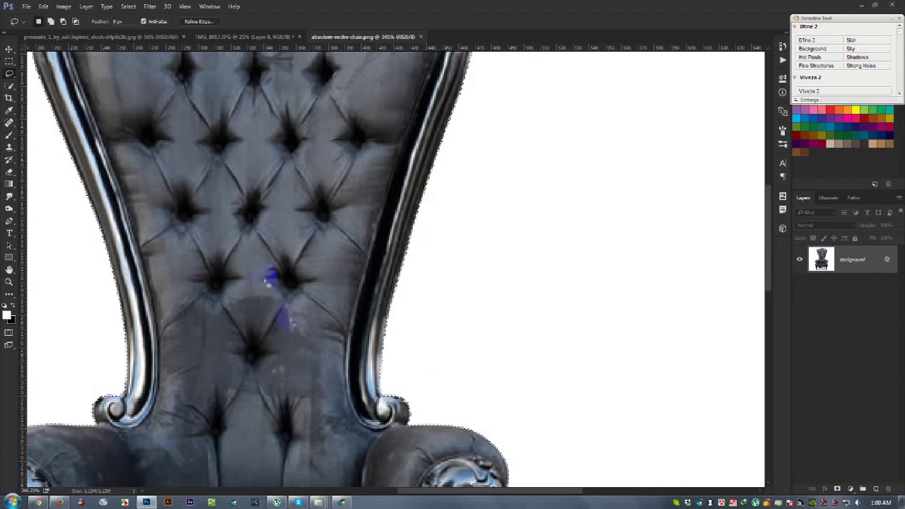
scroll(262, 258, down, 2)
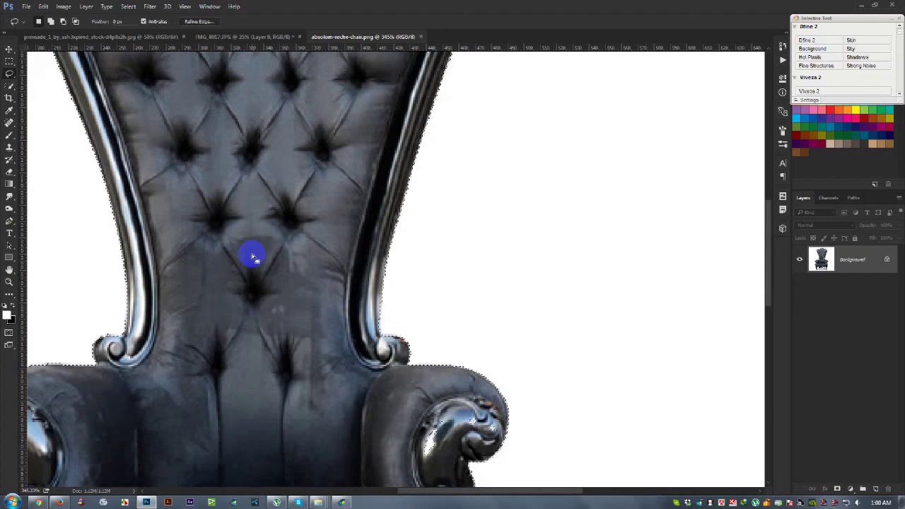
scroll(252, 257, down, 5)
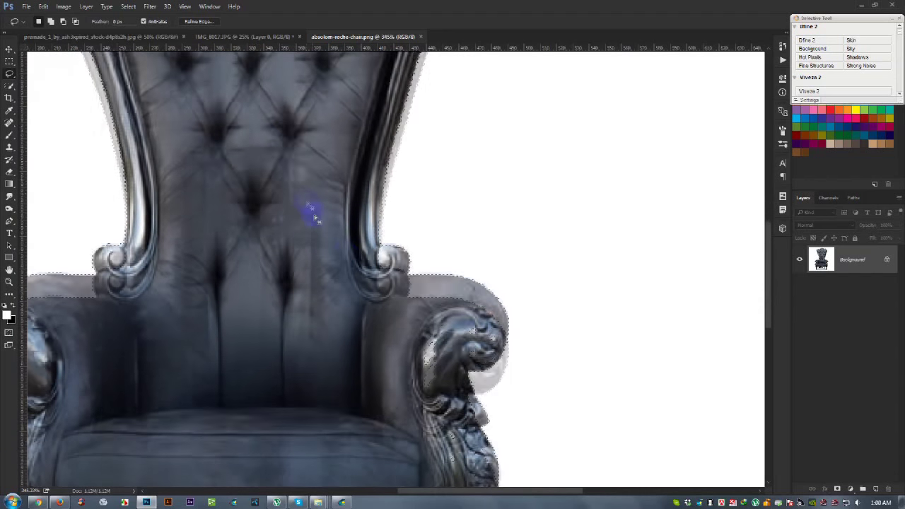
drag(376, 266, 393, 239)
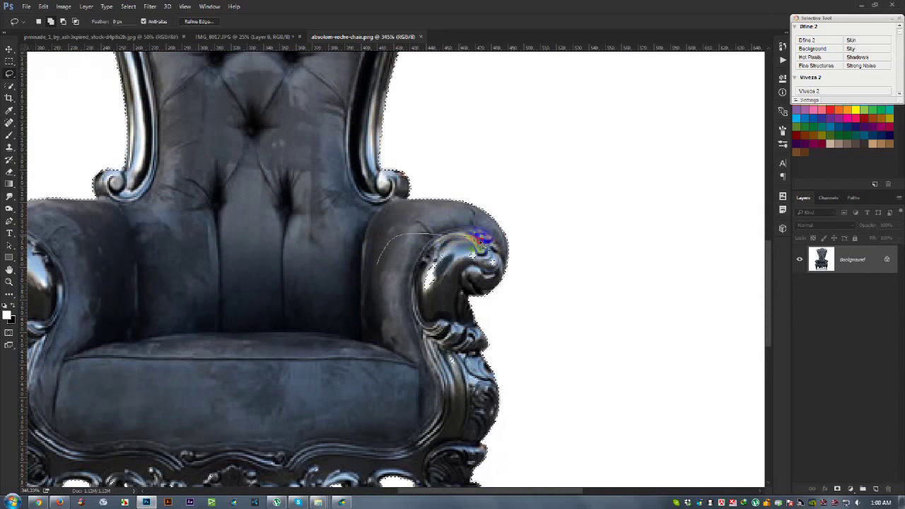
mouse_move(493, 271)
mouse_down()
mouse_move(461, 287)
mouse_move(466, 335)
mouse_up()
drag(421, 345, 365, 313)
scroll(365, 313, down, 3)
drag(418, 220, 466, 263)
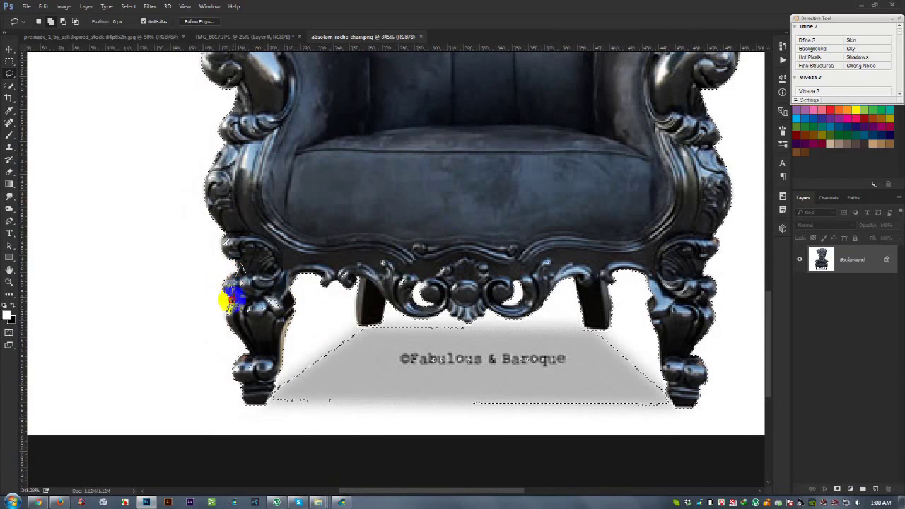
- Trace the legs and underside, subtracting the grey floor shadow from the selection
click(233, 318)
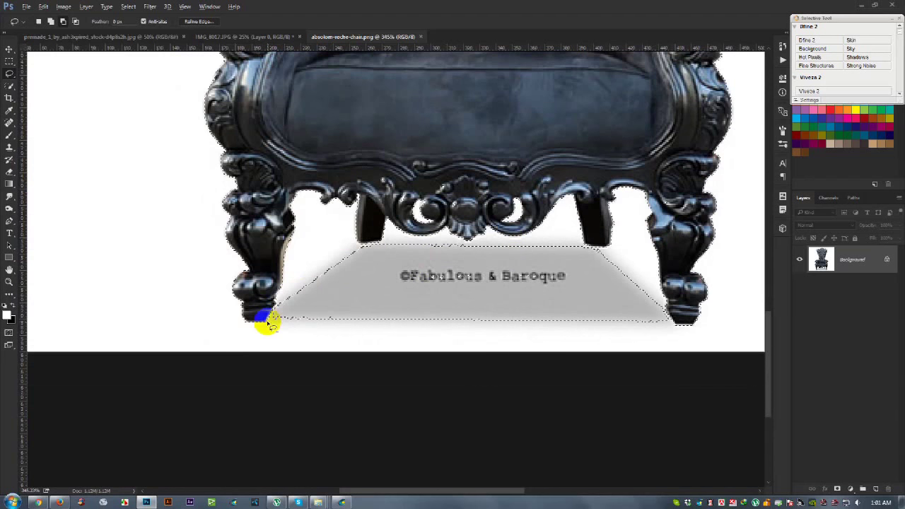
mouse_move(280, 306)
mouse_down()
mouse_move(357, 246)
mouse_move(410, 239)
mouse_up()
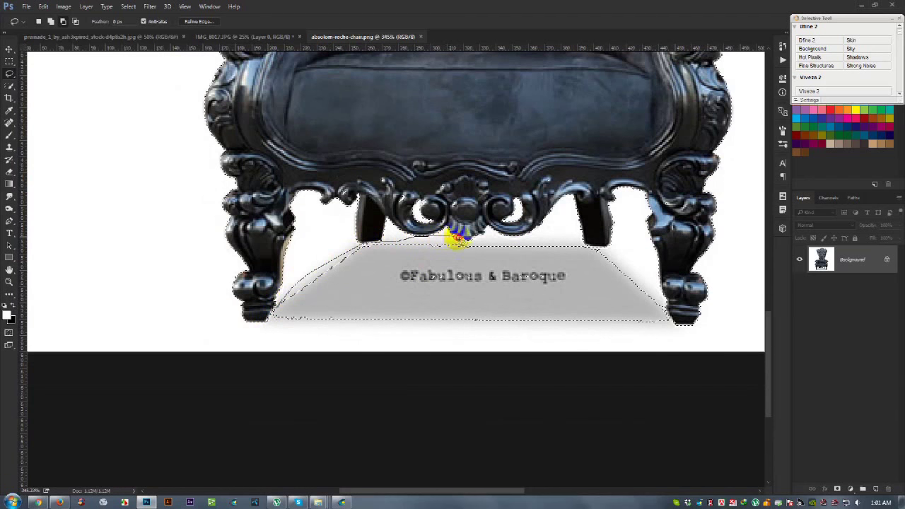
mouse_move(474, 241)
mouse_down()
mouse_move(606, 252)
mouse_move(636, 281)
mouse_up()
mouse_move(664, 308)
mouse_down()
mouse_move(657, 344)
mouse_move(333, 357)
mouse_move(277, 337)
mouse_up()
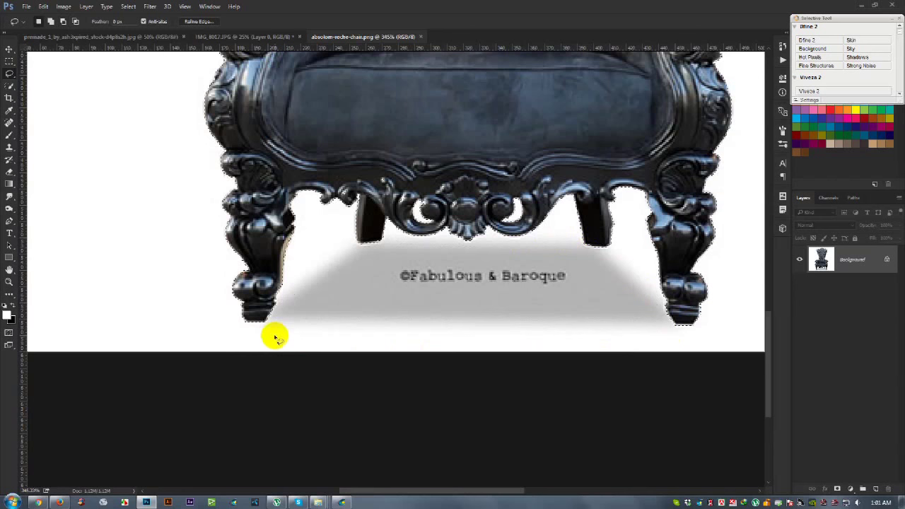
scroll(275, 337, down, 3)
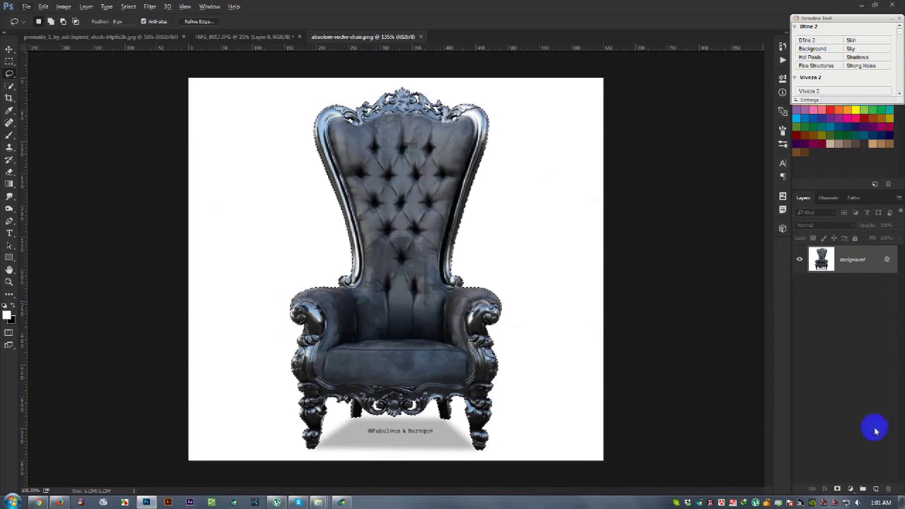
- Mask the throne layer and add a black-filled layer beneath it
click(836, 488)
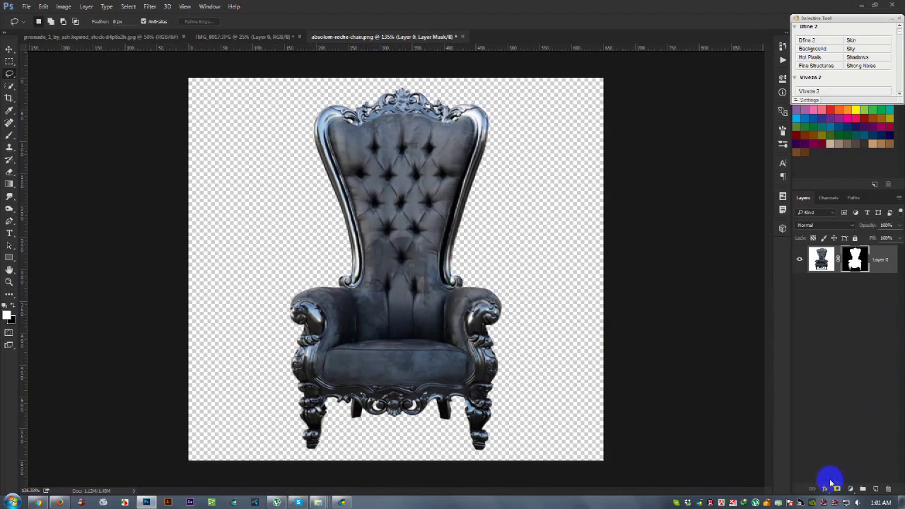
click(875, 489)
drag(867, 260, 854, 342)
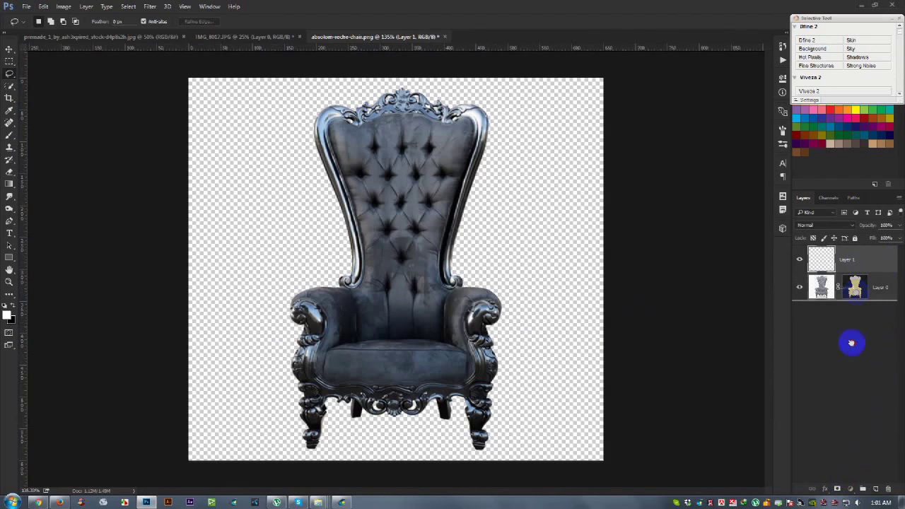
key(ctrl+BackSpace)
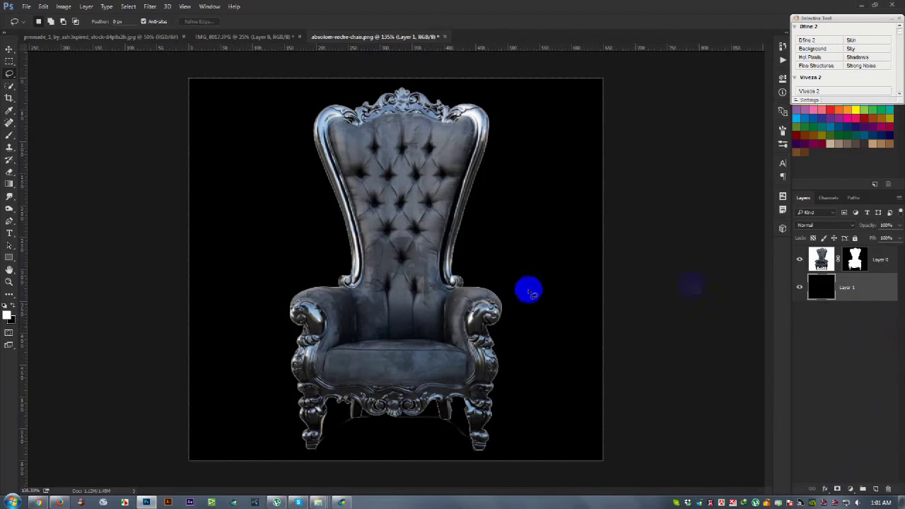
scroll(425, 302, up, 2)
- Load the throne mask as a selection, contract and invert it, then delete the black backing layer
ctrl+click(854, 259)
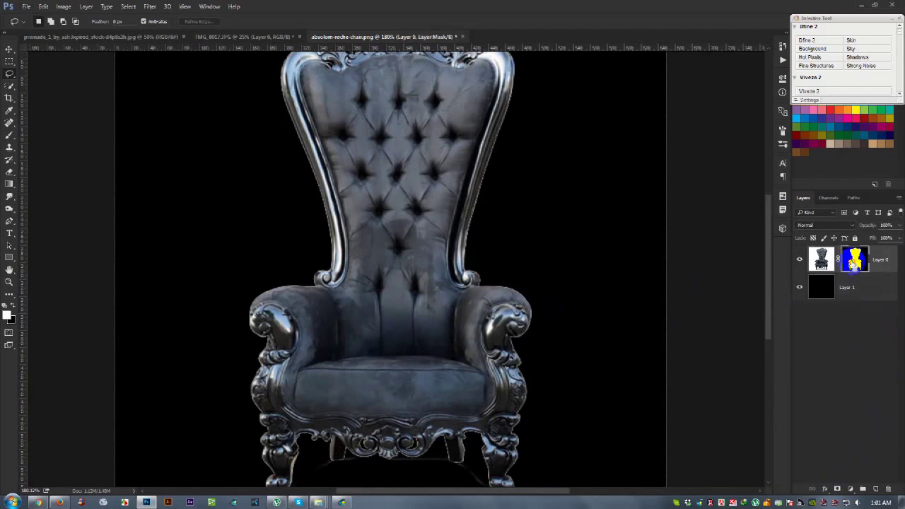
click(128, 6)
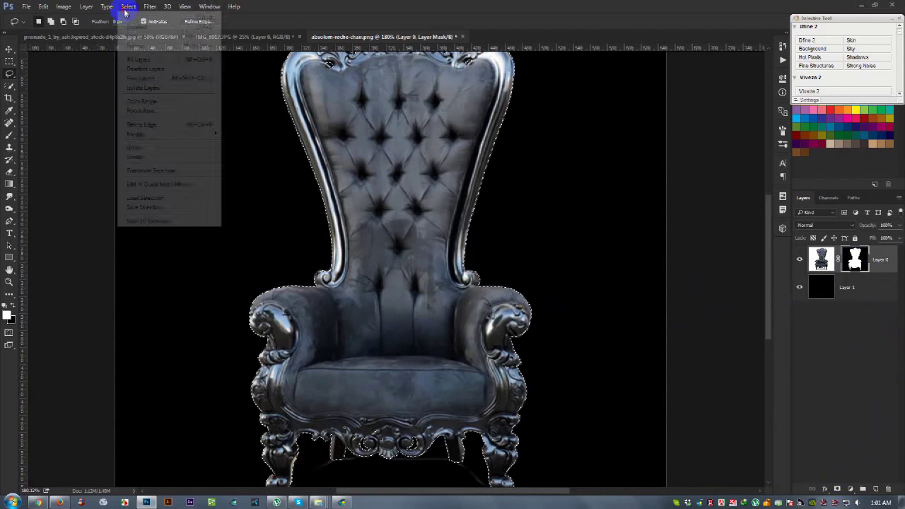
mouse_move(136, 134)
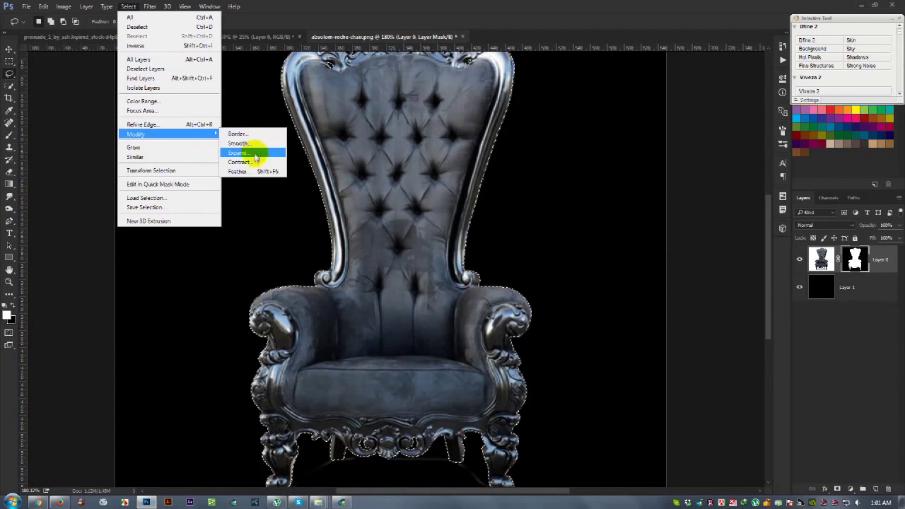
click(256, 162)
click(499, 168)
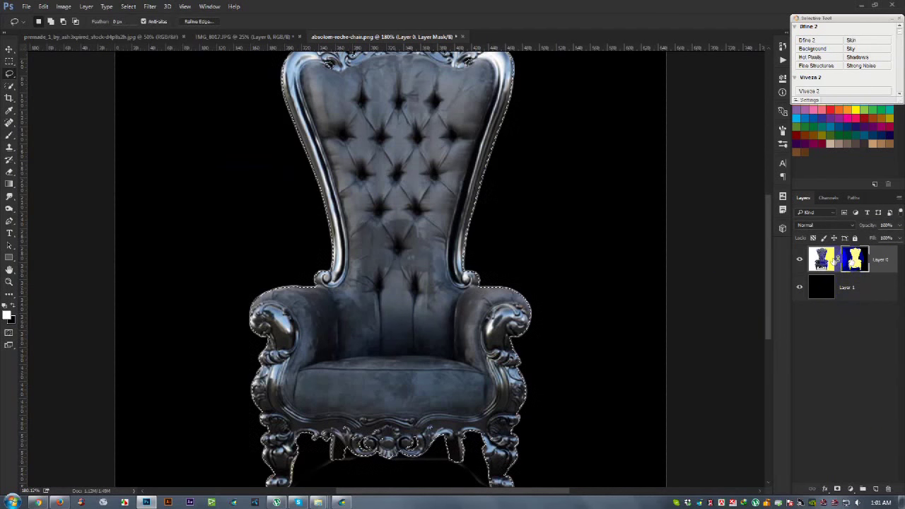
click(136, 6)
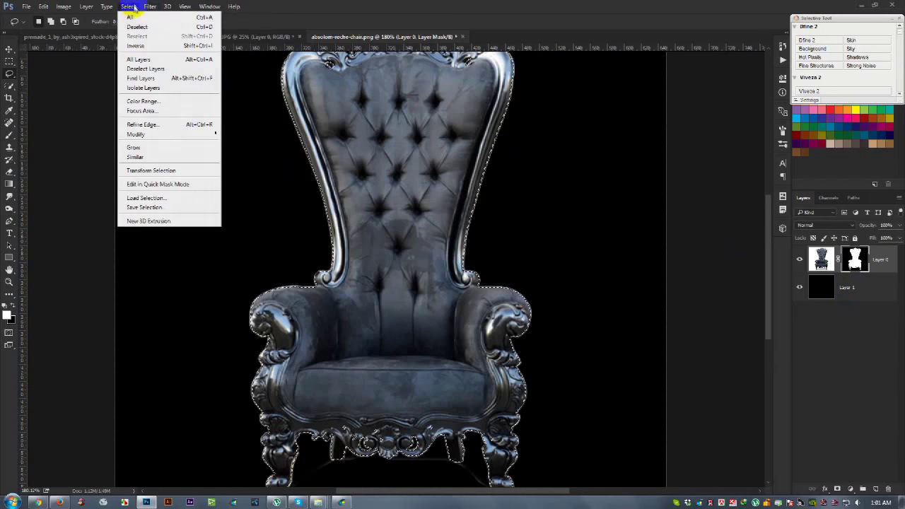
click(135, 36)
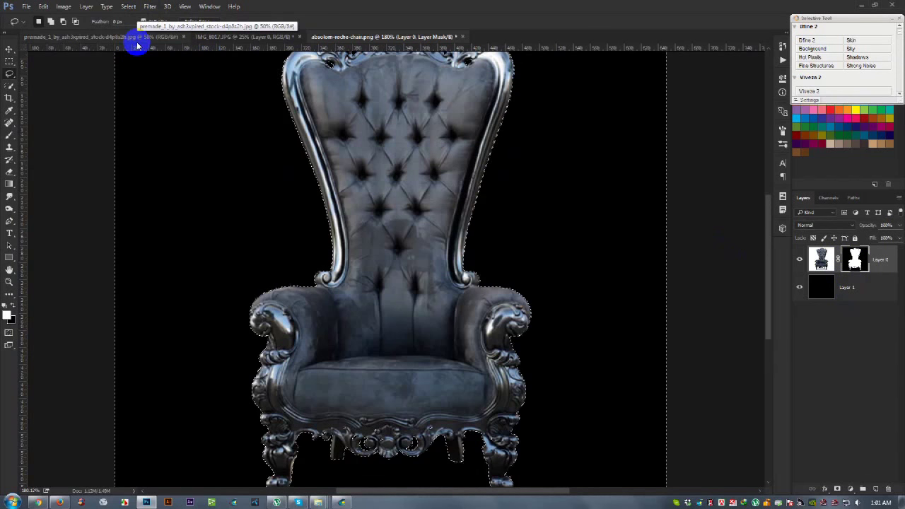
scroll(237, 212, down, 3)
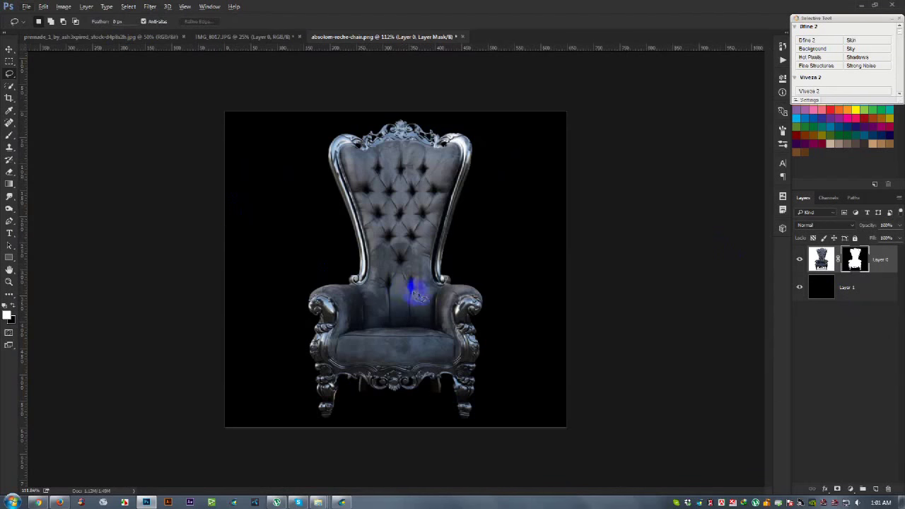
click(864, 302)
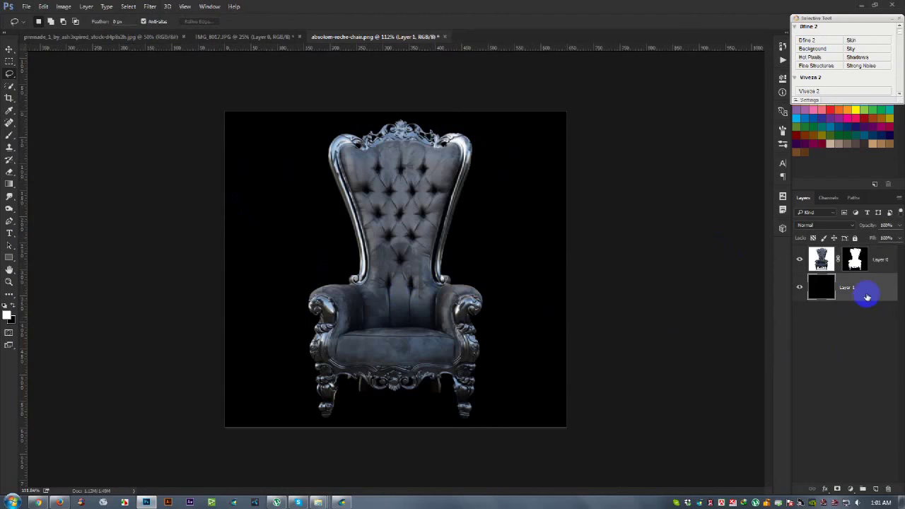
key(Delete)
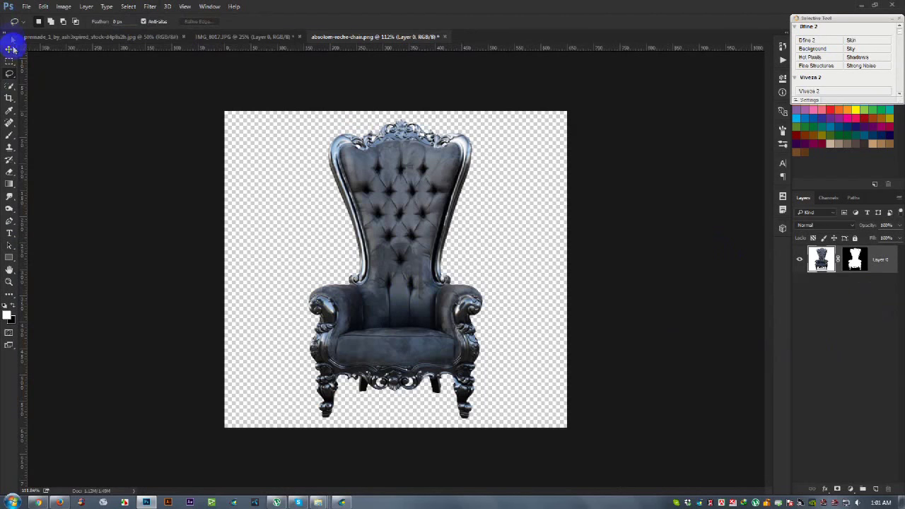
- Move the throne into the grass field scene and convert its layer to a smart object
click(10, 47)
mouse_move(403, 241)
mouse_down()
mouse_move(288, 54)
mouse_move(255, 32)
mouse_move(353, 205)
mouse_up()
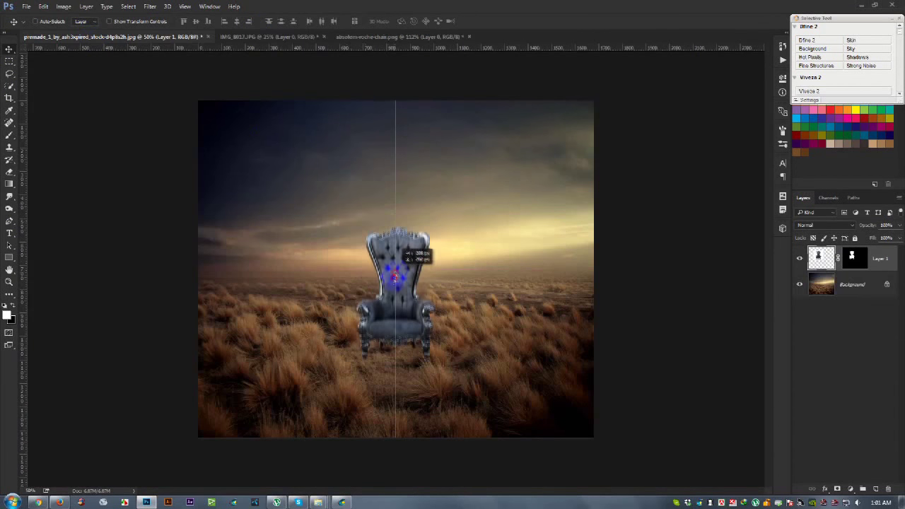
drag(353, 205, 385, 297)
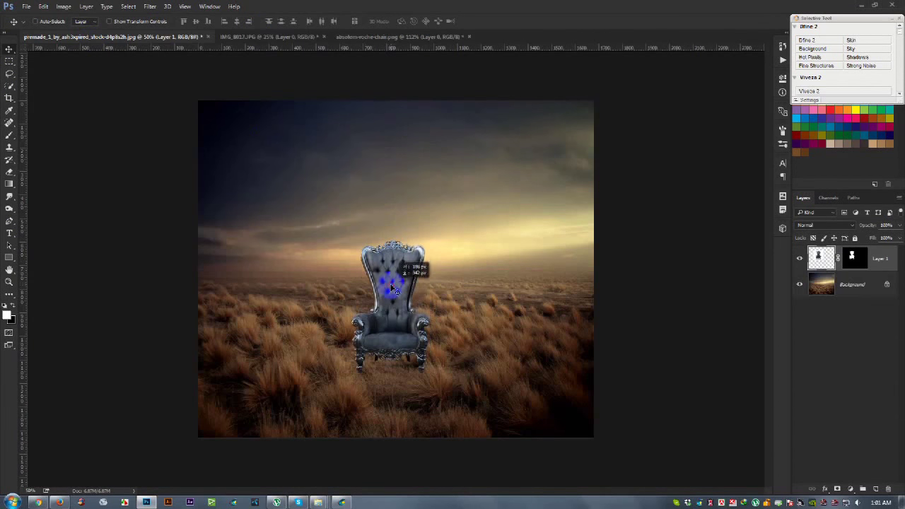
right_click(879, 259)
click(786, 175)
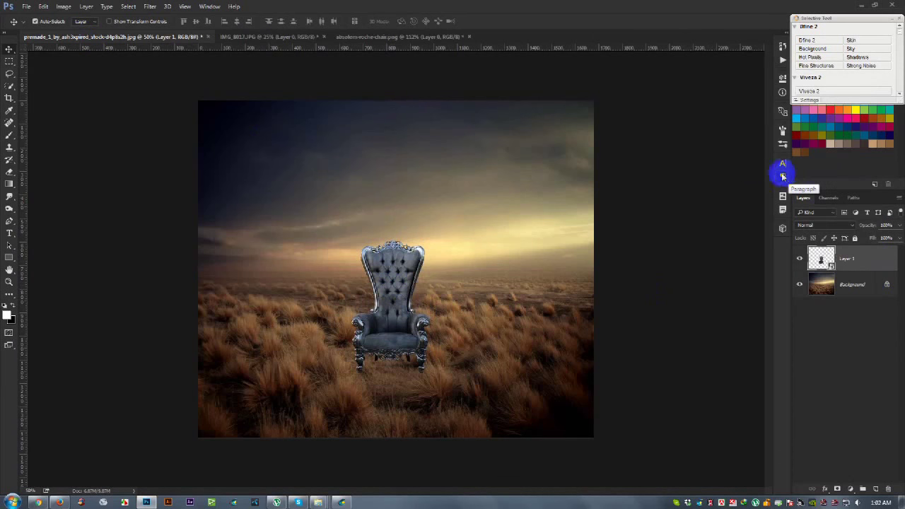
- Scale the throne up with Free Transform and position it centred above the grass
key(ctrl+t)
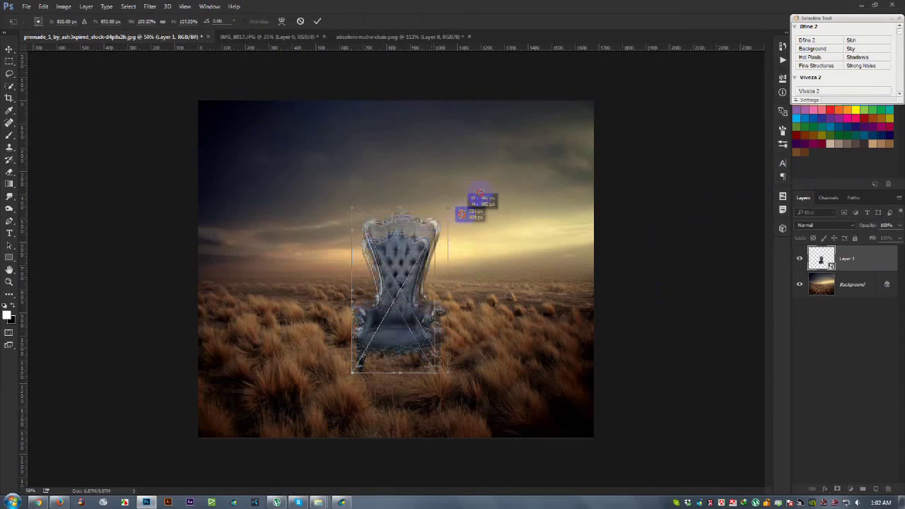
drag(430, 242, 479, 159)
drag(393, 228, 379, 244)
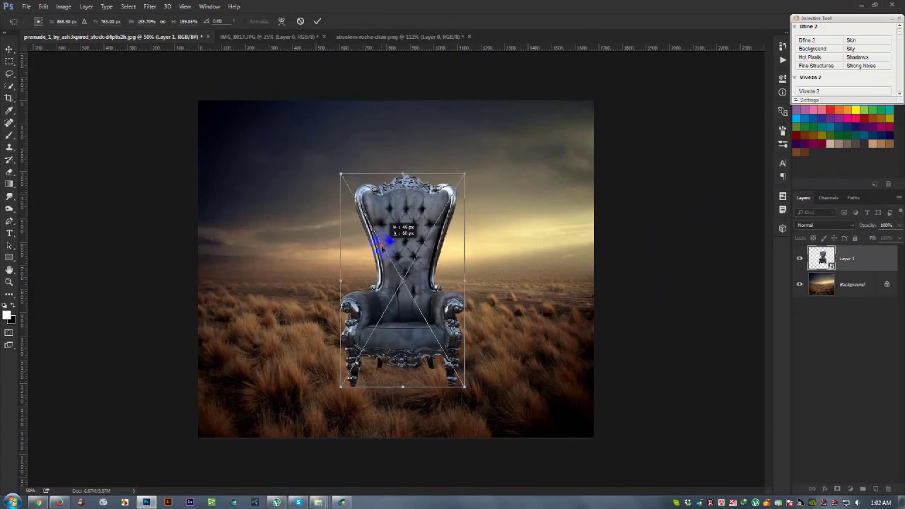
click(317, 21)
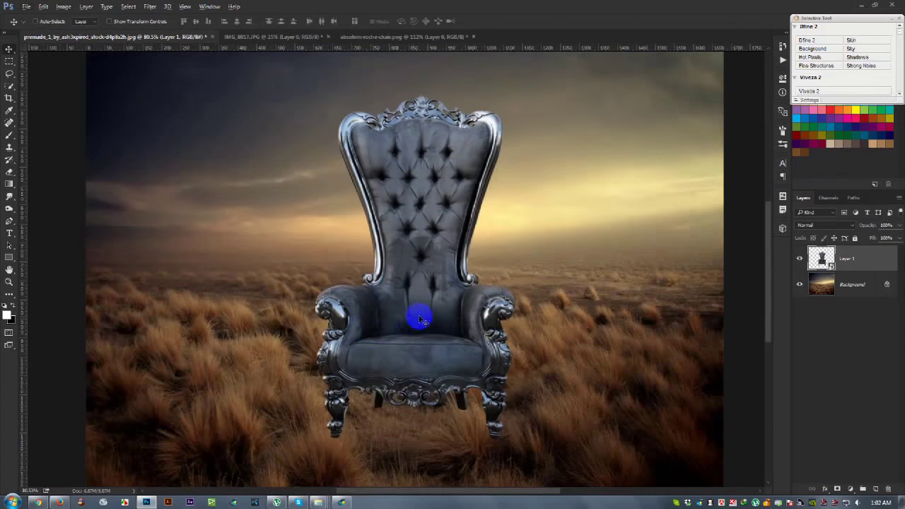
drag(418, 314, 416, 322)
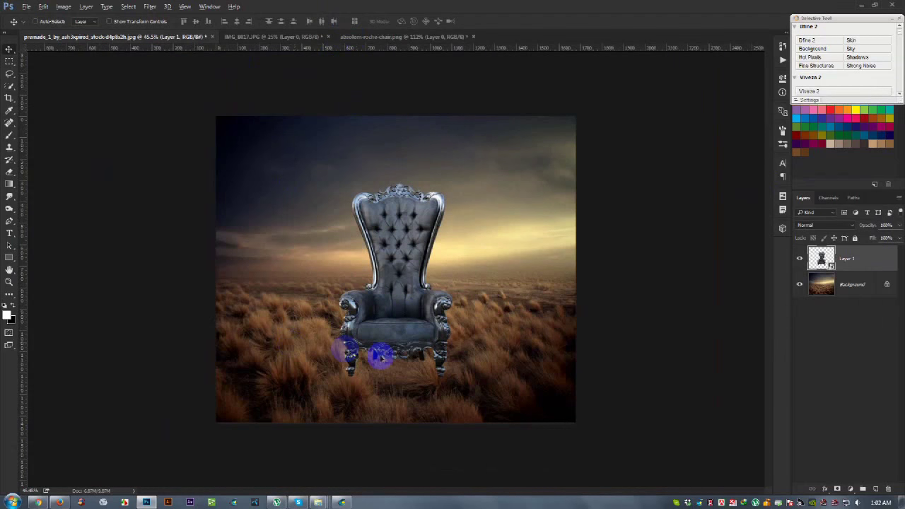
key(ctrl+plus)
key(ctrl+plus)
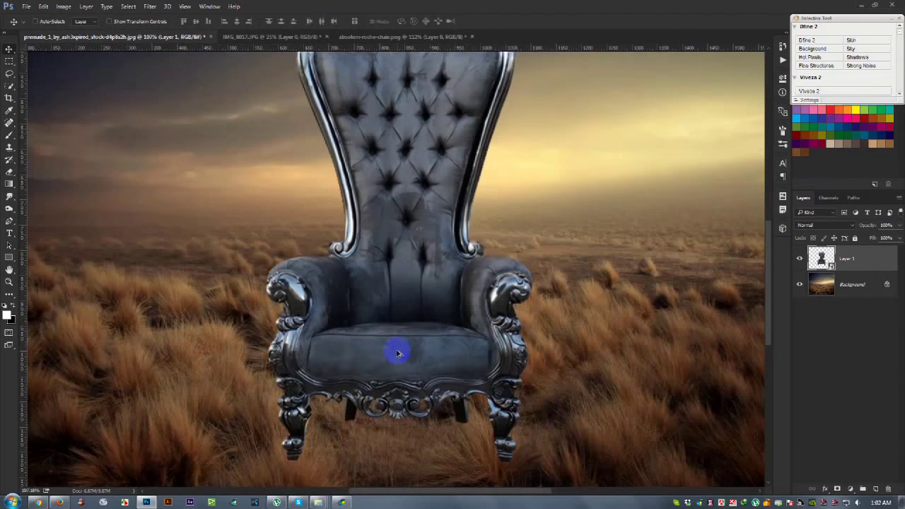
scroll(396, 353, down, 3)
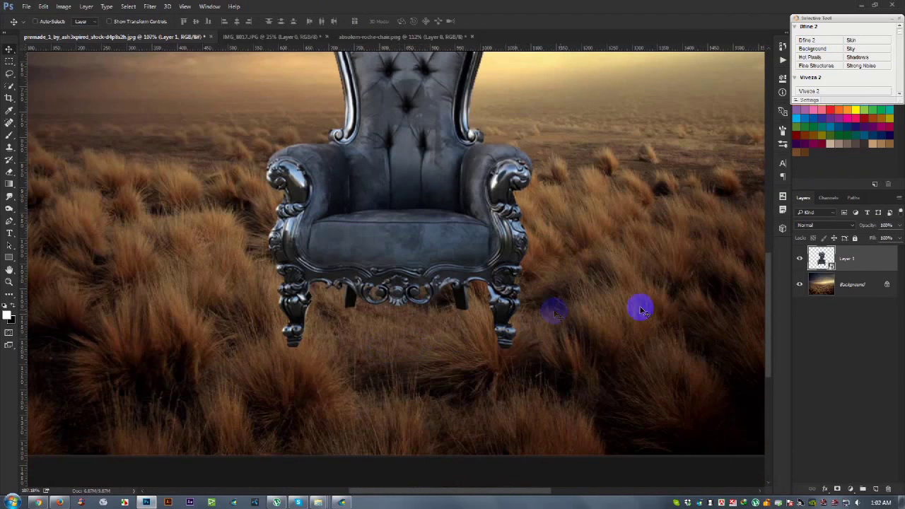
- Add a layer mask to the throne, set black as foreground and pick the 112 px grass brush
click(838, 487)
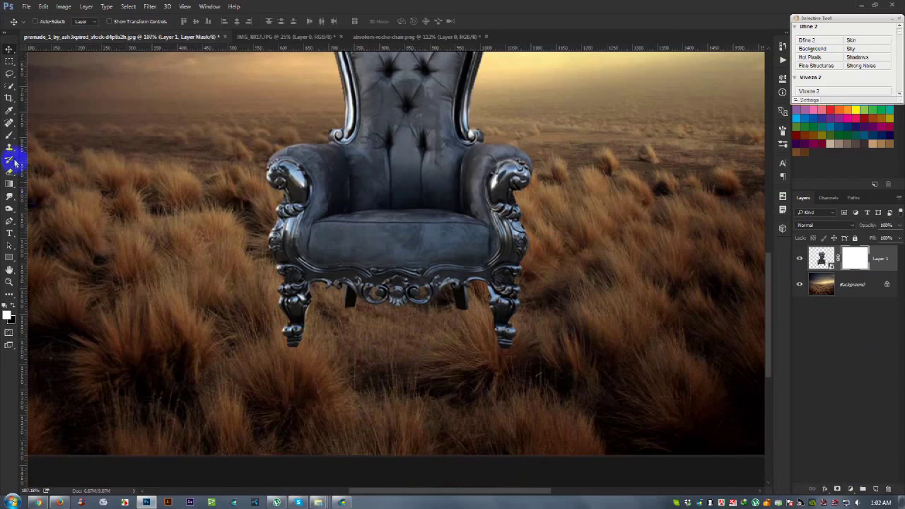
click(7, 316)
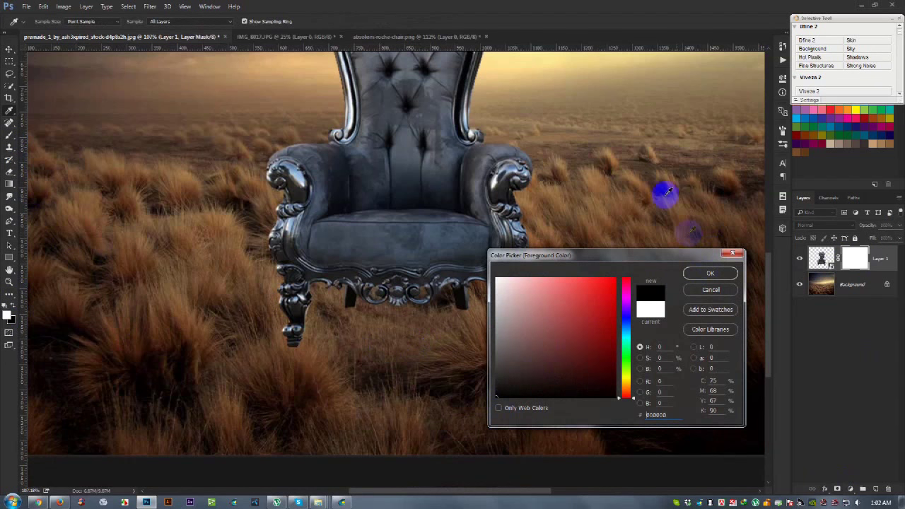
click(707, 273)
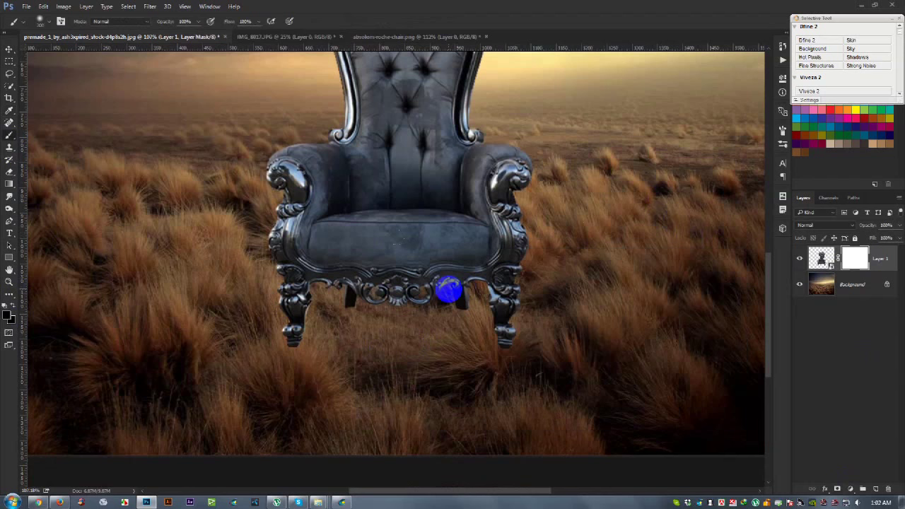
right_click(452, 289)
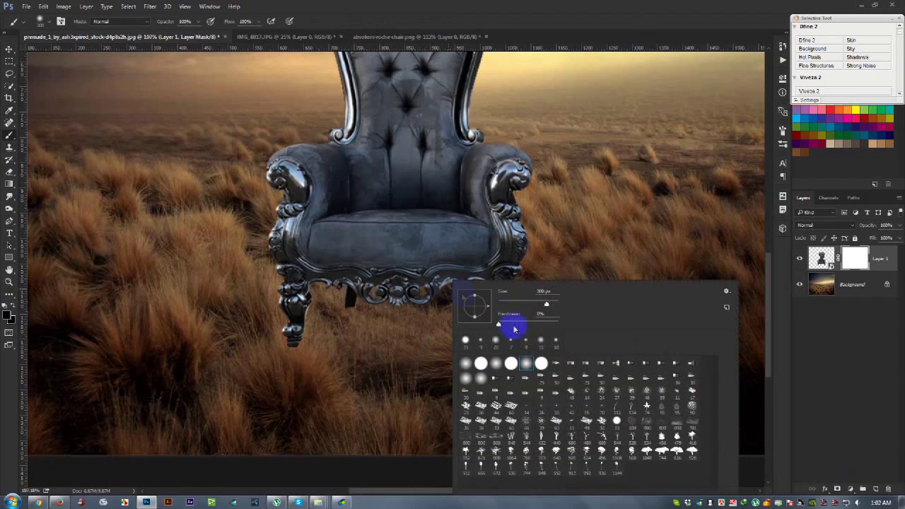
click(615, 407)
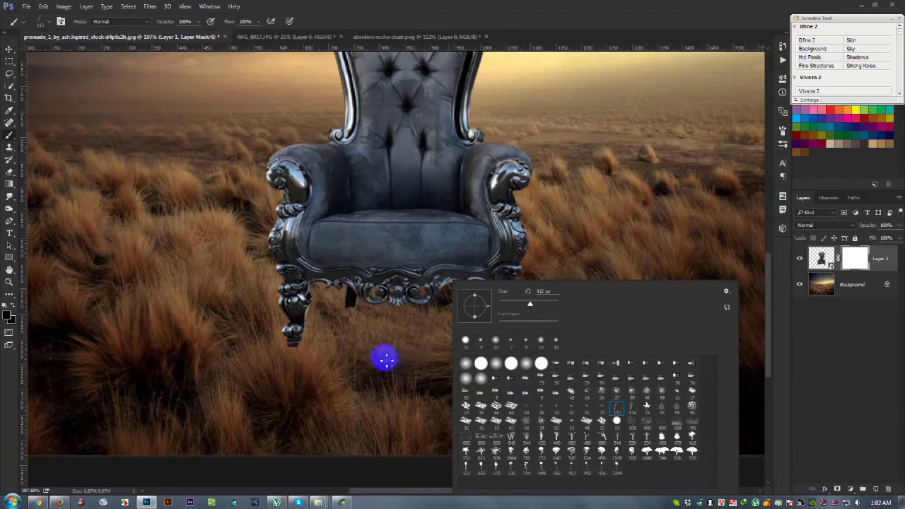
click(290, 358)
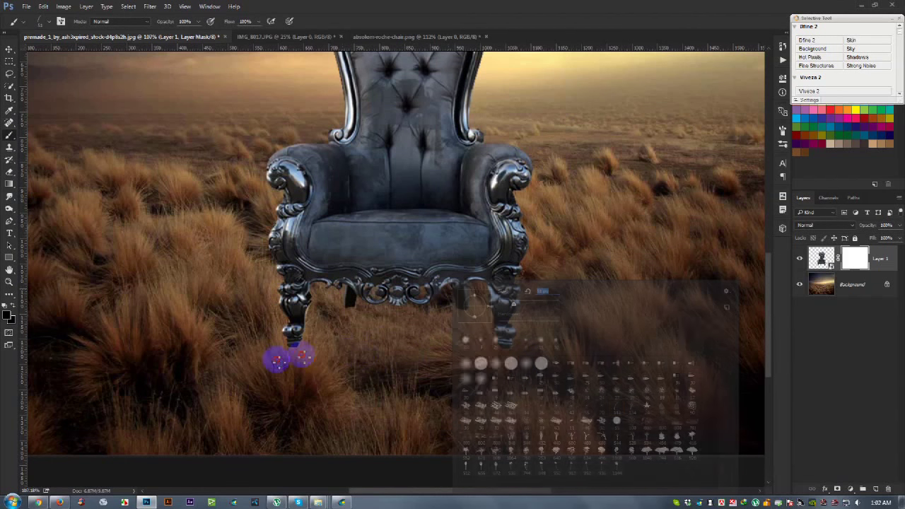
- Paint grass blades into the mask over the bases of the throne's left and right legs
mouse_move(312, 348)
mouse_down()
mouse_move(294, 329)
mouse_move(482, 332)
mouse_move(470, 301)
mouse_up()
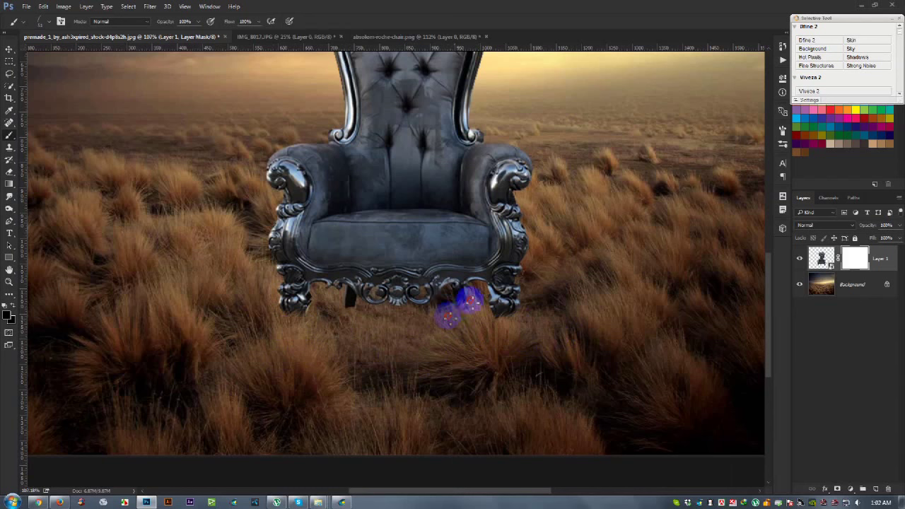
mouse_move(467, 311)
mouse_down()
mouse_move(355, 317)
mouse_move(347, 309)
mouse_move(359, 313)
mouse_up()
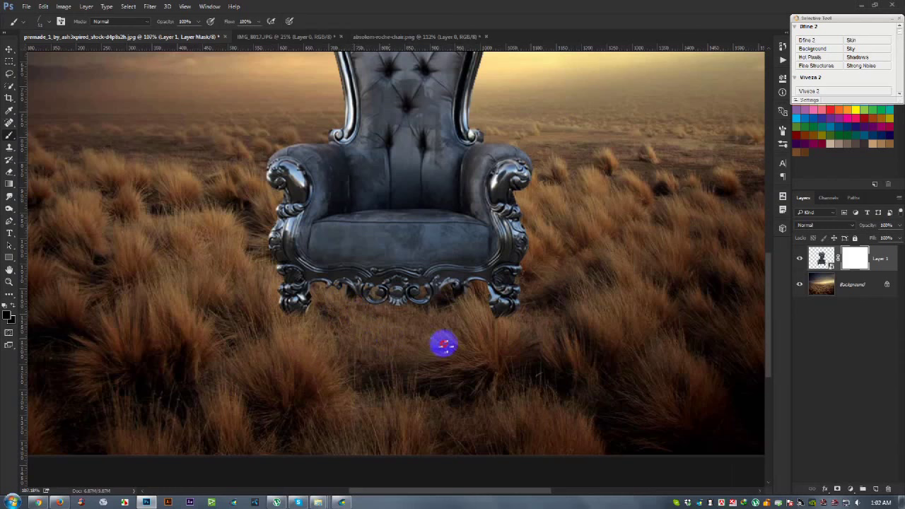
scroll(415, 346, down, 1)
scroll(415, 346, up, 2)
drag(515, 347, 490, 315)
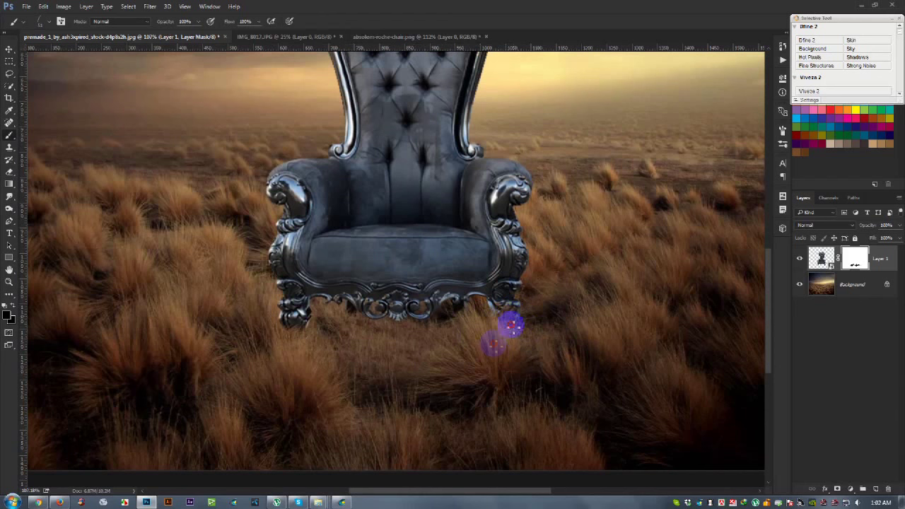
drag(510, 326, 525, 315)
mouse_move(378, 347)
mouse_down()
mouse_move(311, 336)
mouse_move(293, 324)
mouse_move(319, 333)
mouse_move(323, 349)
mouse_up()
scroll(377, 360, up, 2)
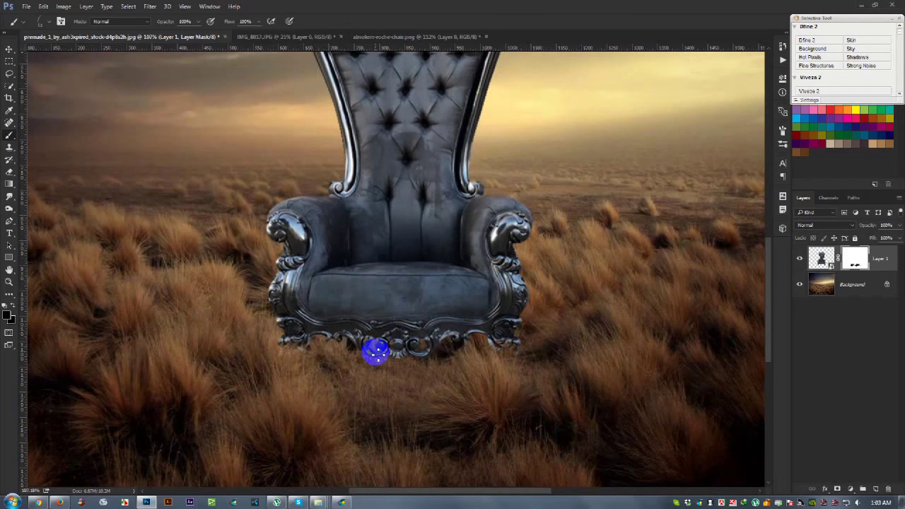
drag(289, 344, 288, 343)
drag(480, 338, 513, 359)
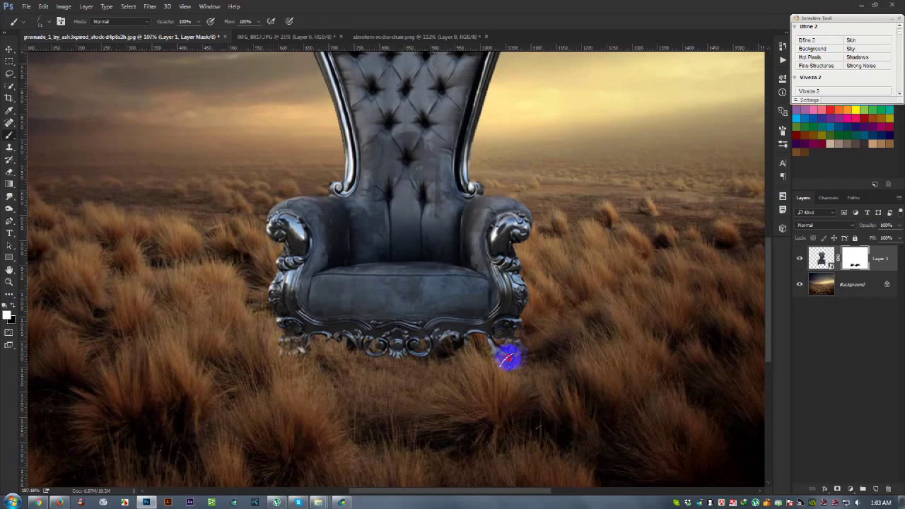
- Zoom out to the whole scene and target the throne layer's image instead of its mask
key(ctrl+minus)
key(ctrl+minus)
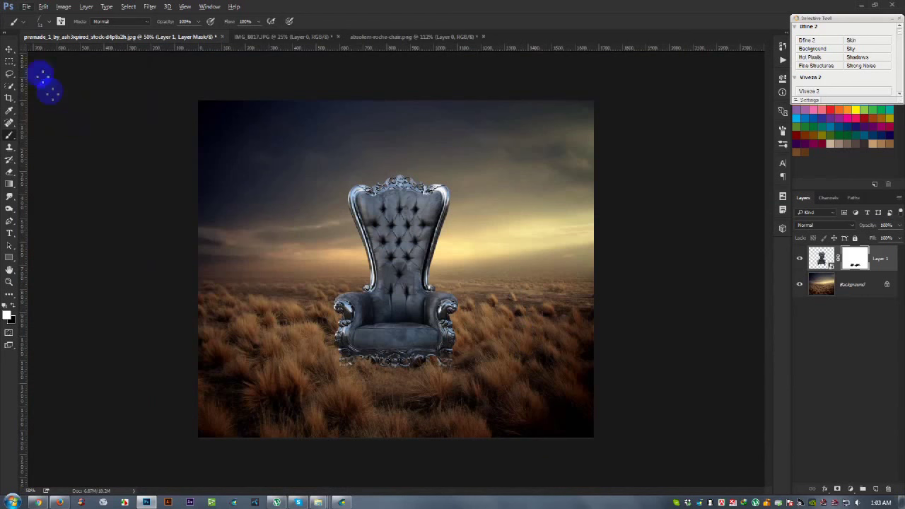
click(9, 49)
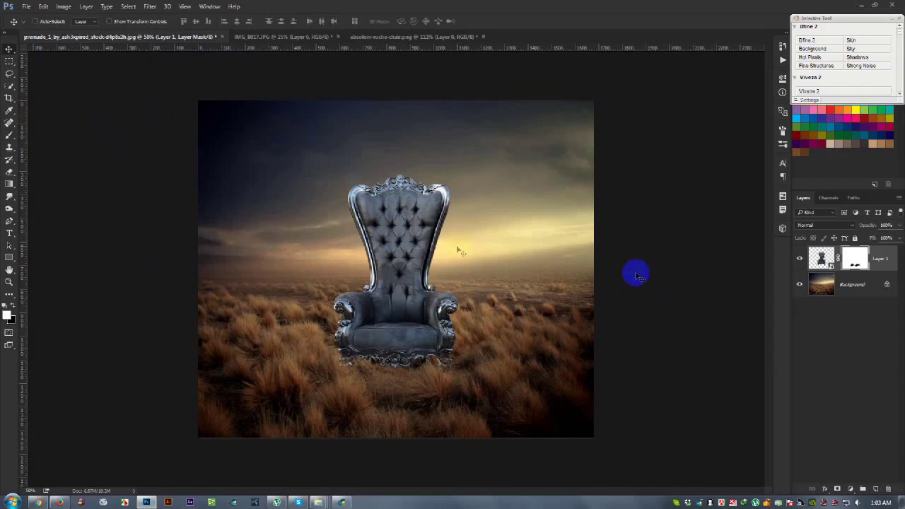
click(893, 260)
click(850, 488)
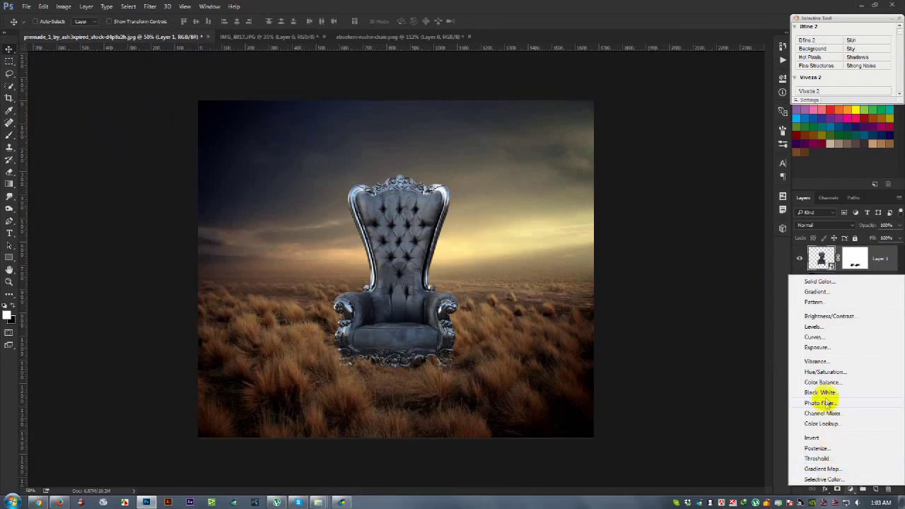
- Add a Warming Photo Filter clipped to the throne layer, then switch to the IMG_8017 photo
click(829, 402)
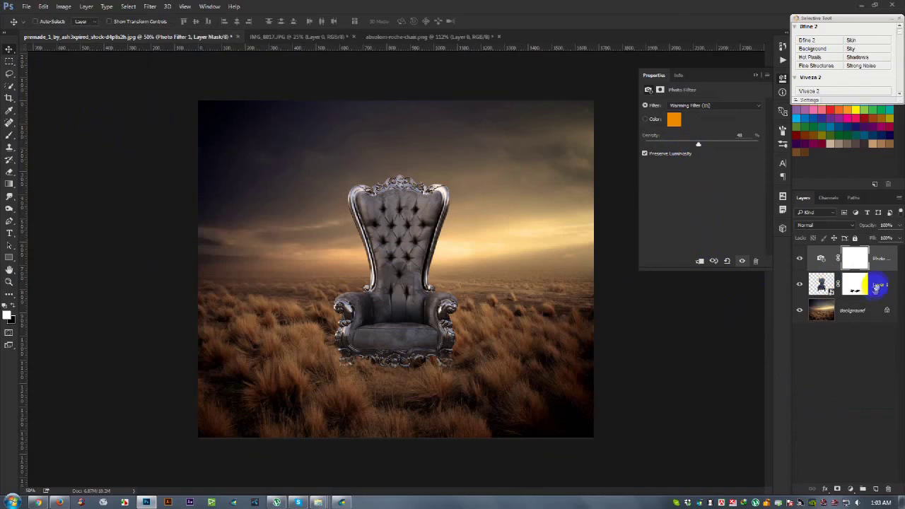
alt+click(886, 270)
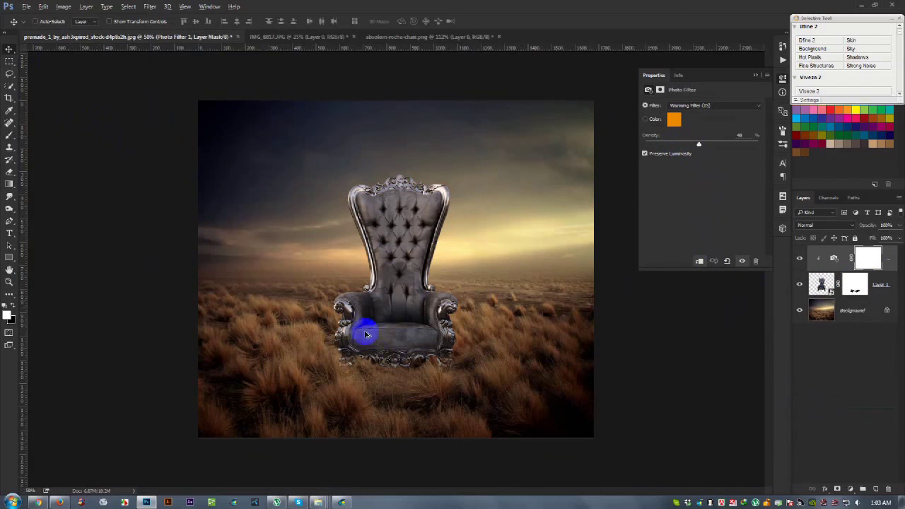
scroll(367, 334, up, 2)
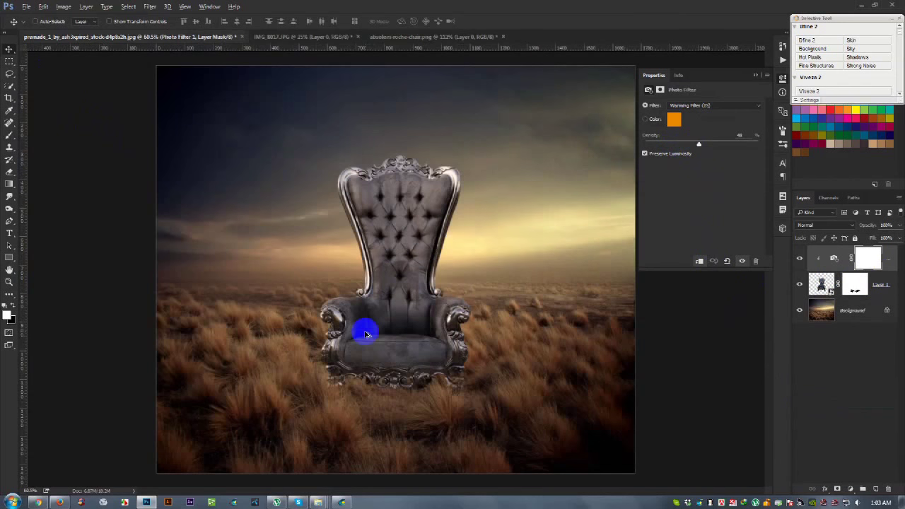
click(303, 37)
- Drag the man into the field scene and begin scaling him down onto the throne
mouse_move(425, 247)
mouse_down()
mouse_move(361, 210)
mouse_move(352, 278)
mouse_up()
key(ctrl+t)
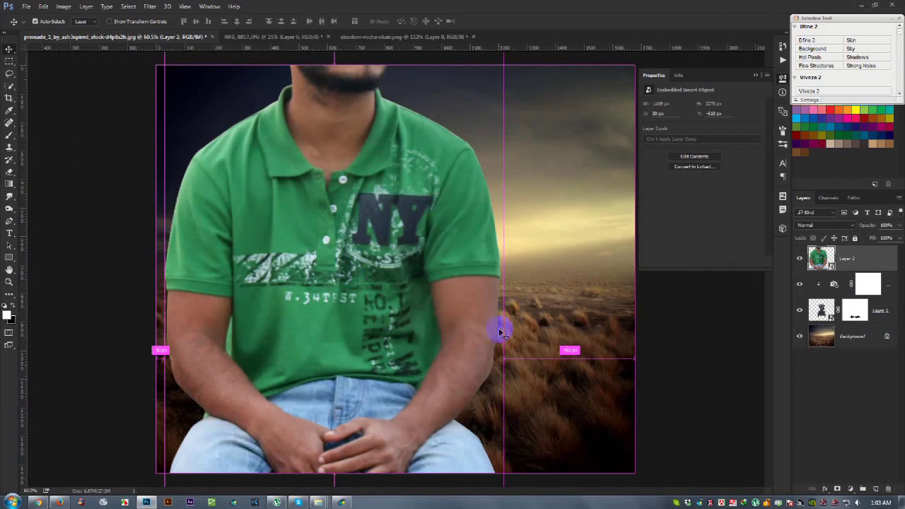
key(ctrl+minus)
key(ctrl+minus)
drag(451, 90, 375, 262)
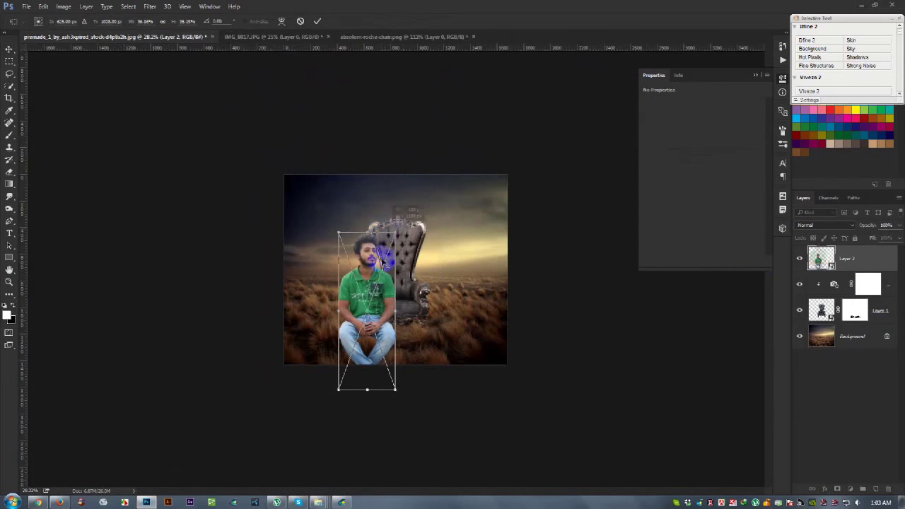
key(ctrl+plus)
drag(408, 220, 467, 158)
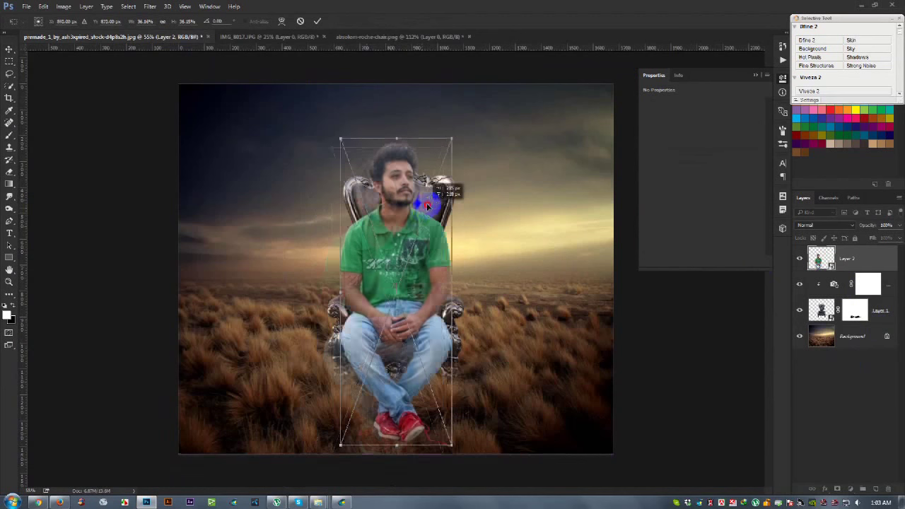
scroll(412, 266, up, 1)
mouse_move(457, 111)
alt+mouse_down()
mouse_move(417, 203)
mouse_move(409, 274)
alt+mouse_up()
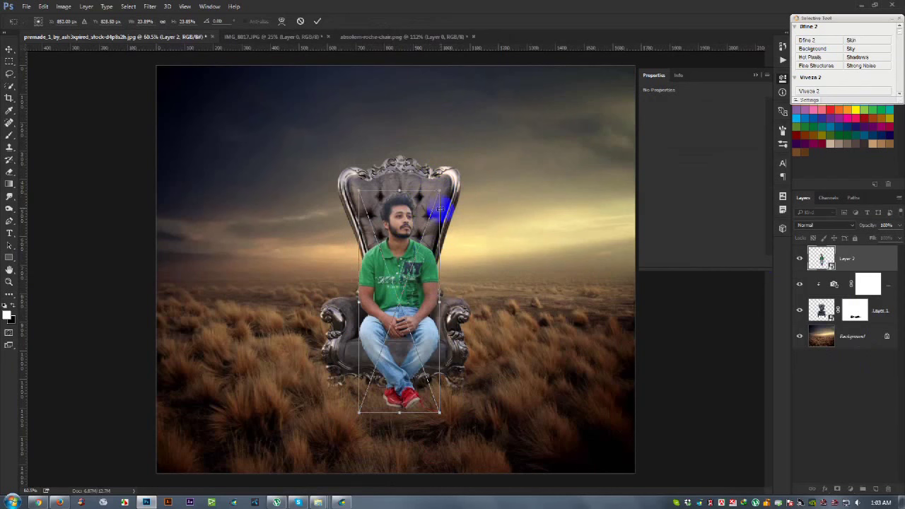
mouse_move(409, 276)
mouse_down()
mouse_move(429, 210)
mouse_move(413, 215)
mouse_up()
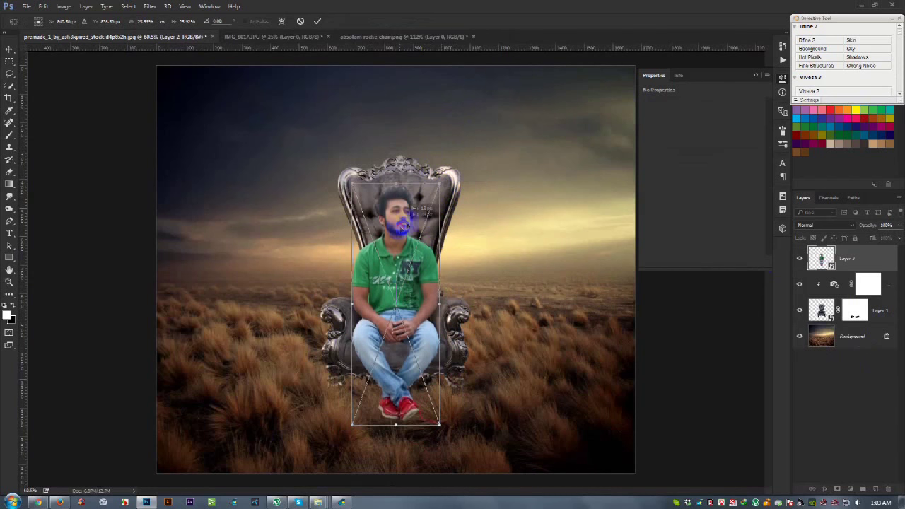
- Fine-tune the man's size and position on the seat and commit the transform
scroll(407, 287, up, 3)
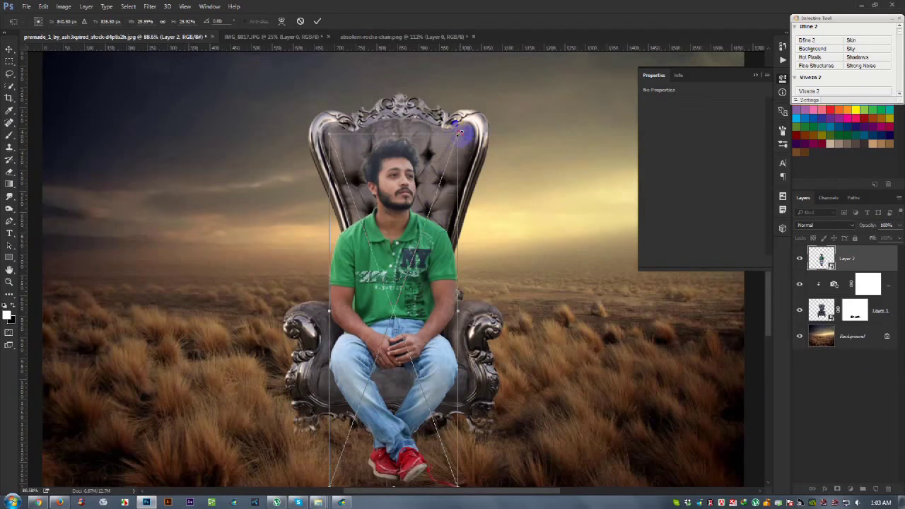
drag(460, 132, 479, 92)
drag(415, 149, 417, 170)
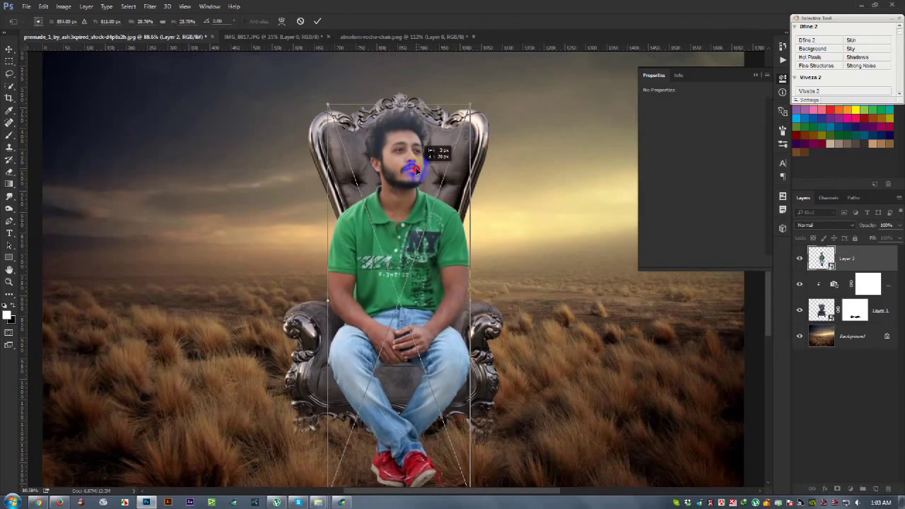
scroll(417, 170, down, 2)
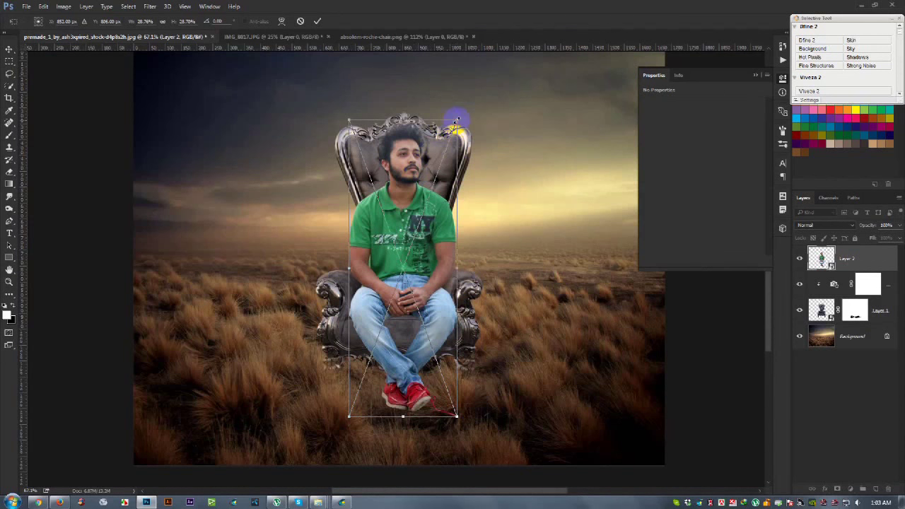
drag(457, 120, 449, 139)
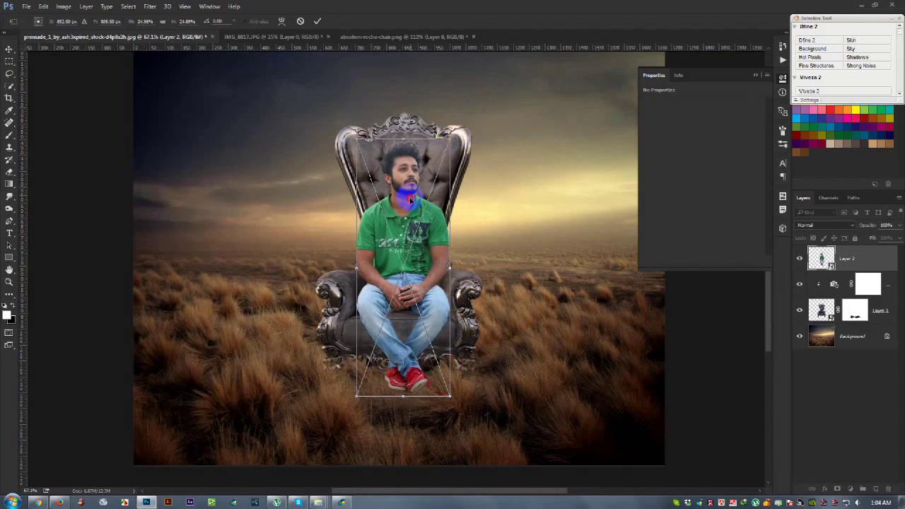
drag(413, 197, 410, 205)
click(317, 31)
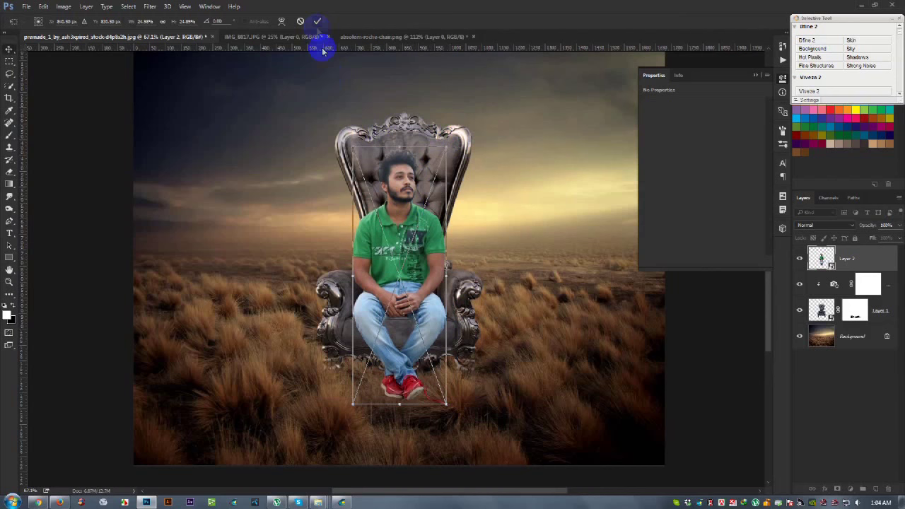
- Shift the man slightly left on the throne and add a blank layer mask
scroll(403, 302, up, 2)
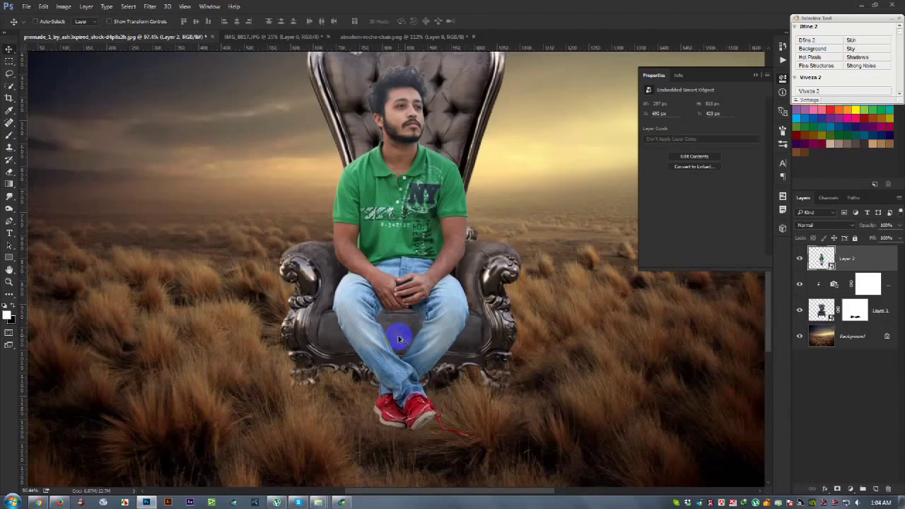
drag(399, 341, 394, 318)
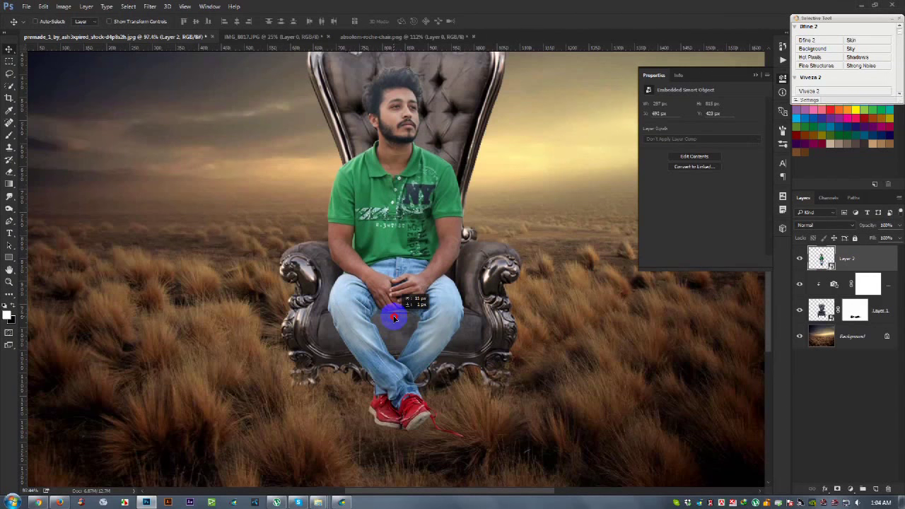
scroll(428, 417, up, 2)
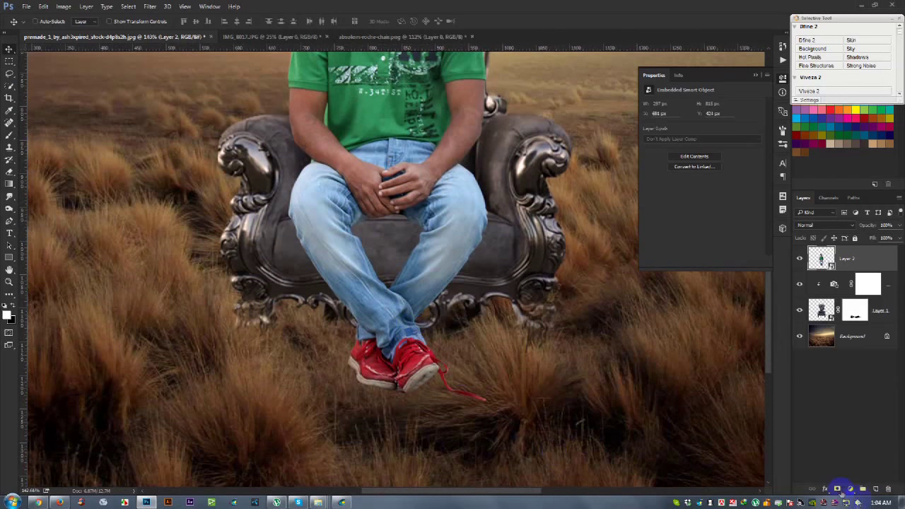
click(838, 488)
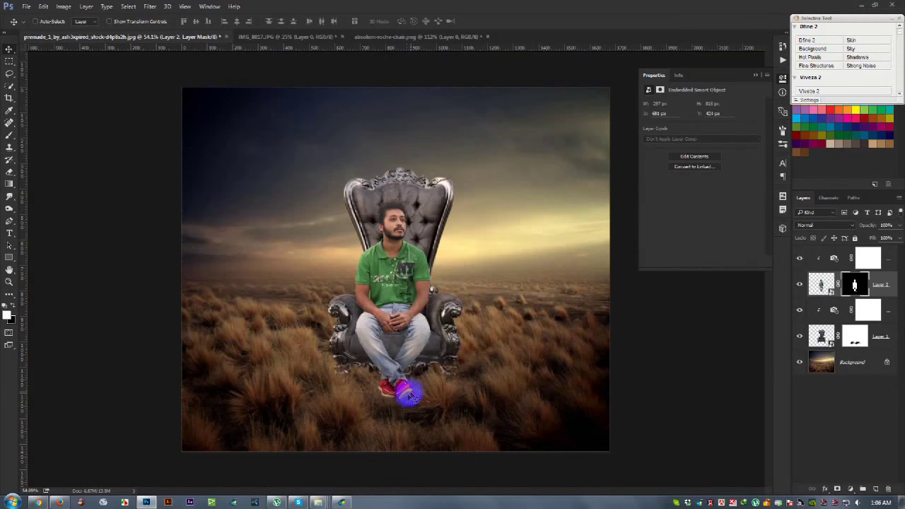
scroll(407, 398, up, 5)
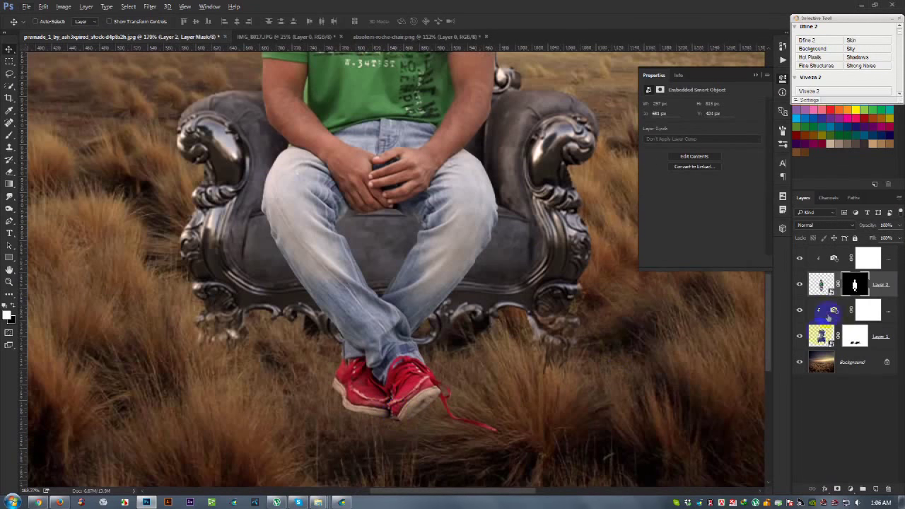
- Target the man's layer mask and set the Brush tool to paint in black
click(874, 284)
click(9, 135)
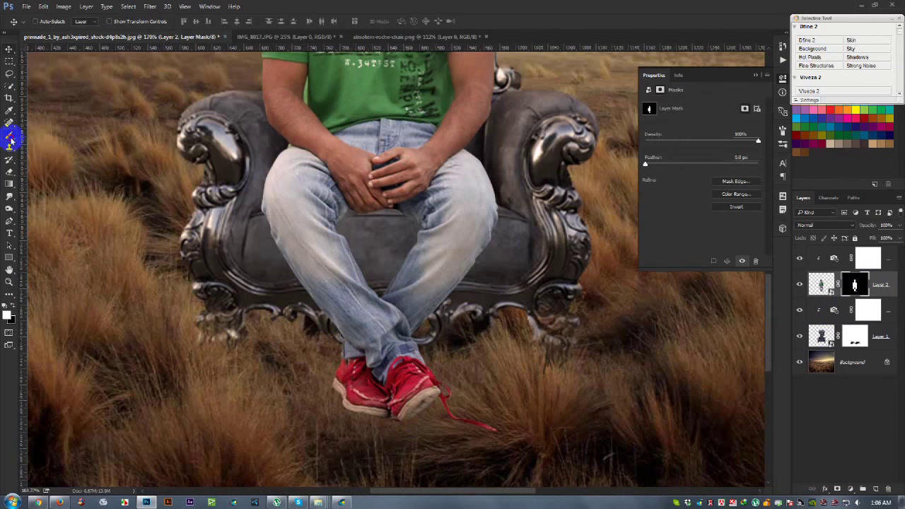
click(465, 424)
click(504, 444)
click(435, 440)
click(475, 428)
click(7, 313)
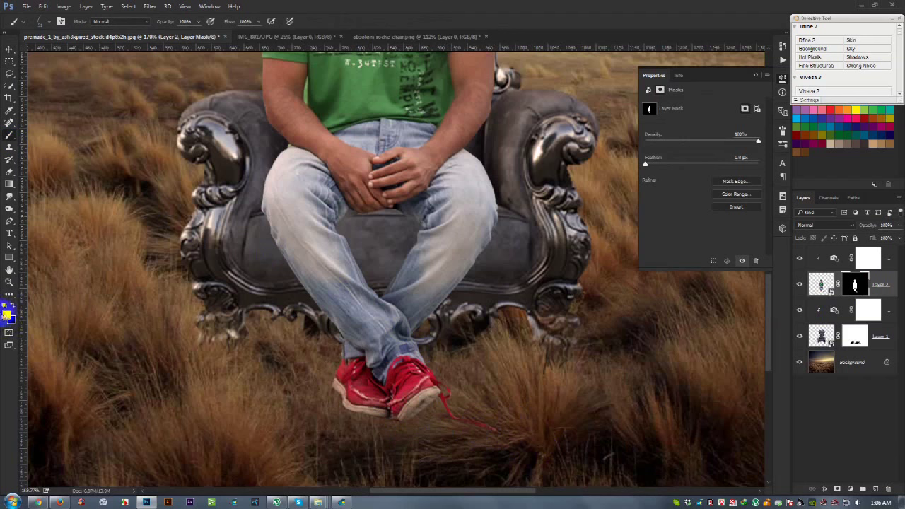
click(499, 396)
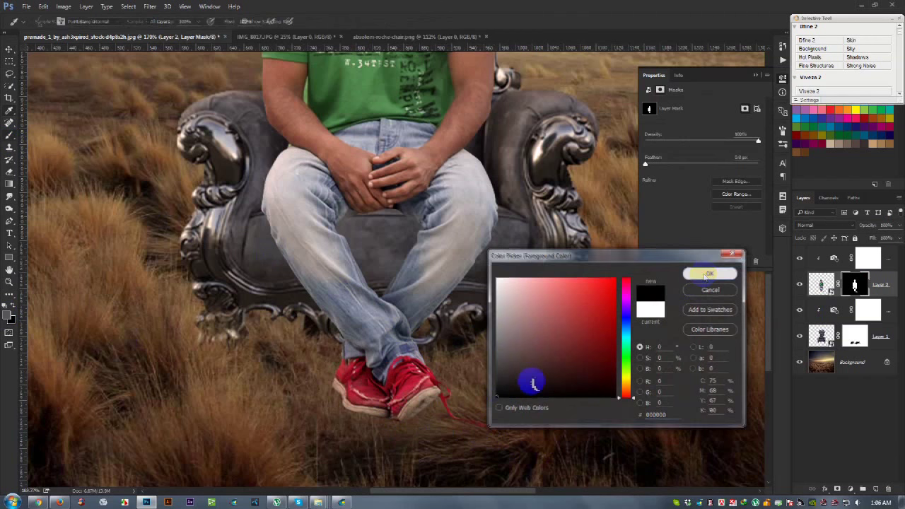
key(Return)
click(505, 420)
- Paint black on the mask to hide the red shoelace and blend both shoes into the grass
click(452, 431)
drag(452, 431, 430, 398)
click(370, 426)
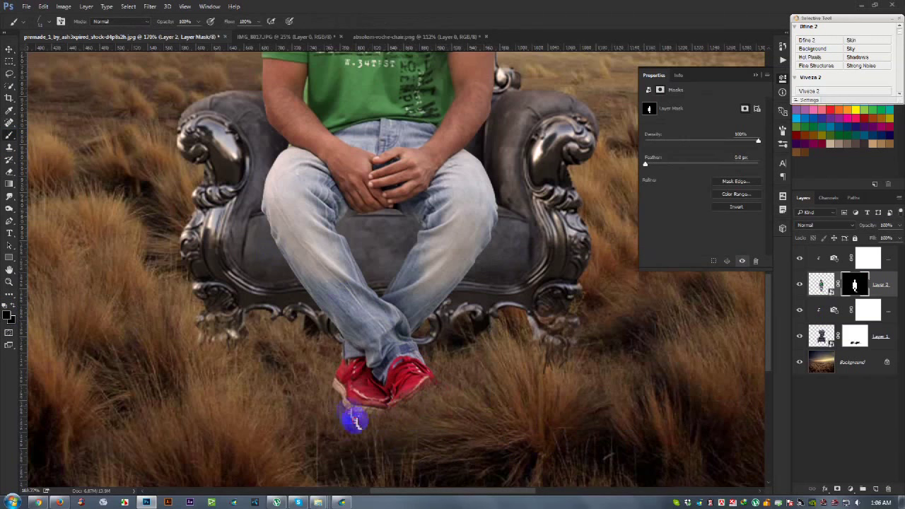
drag(370, 426, 329, 393)
mouse_move(368, 438)
mouse_down()
mouse_move(364, 424)
mouse_move(390, 429)
mouse_move(425, 403)
mouse_up()
click(380, 429)
click(373, 434)
click(346, 401)
click(343, 437)
click(459, 400)
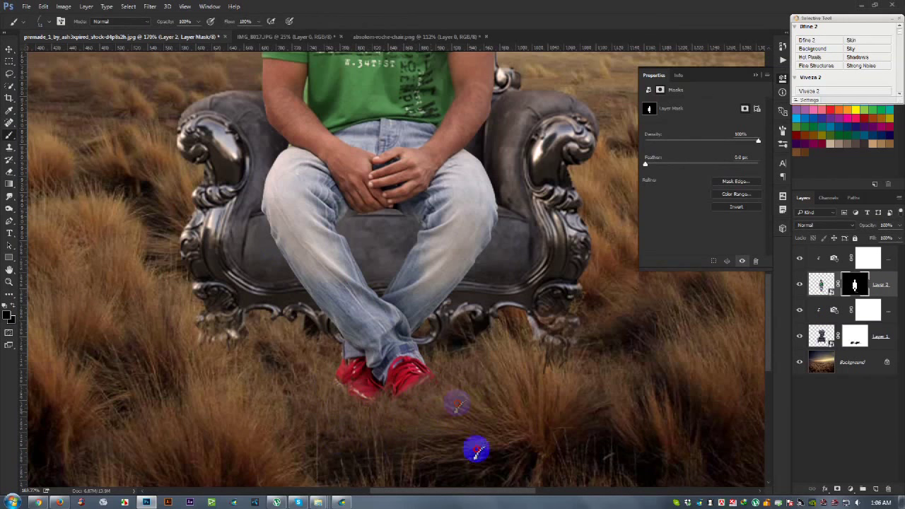
click(324, 386)
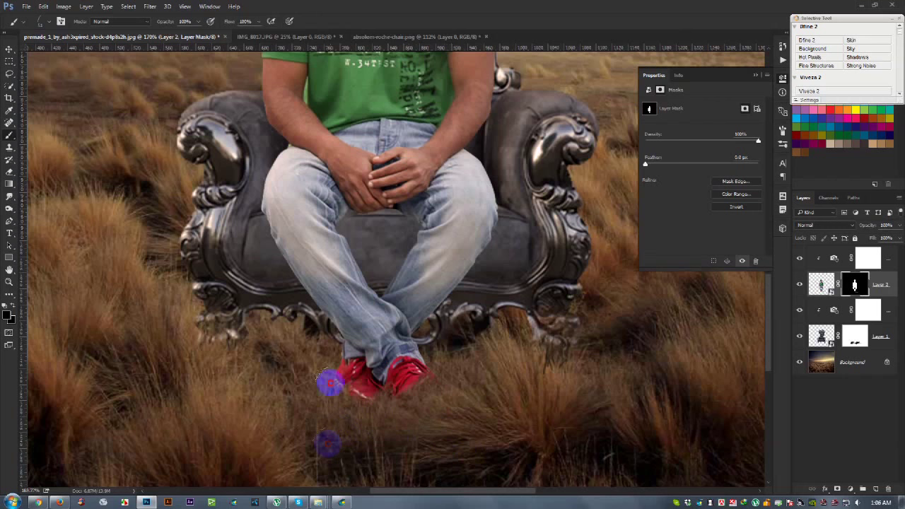
click(239, 416)
scroll(239, 416, down, 2)
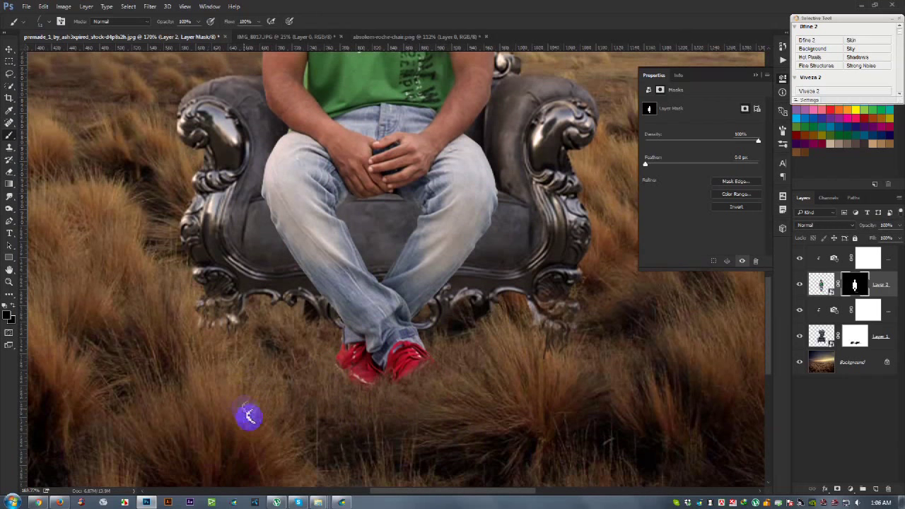
- Restore mask areas around the red shoes in white, then reselect the man's layer
click(7, 309)
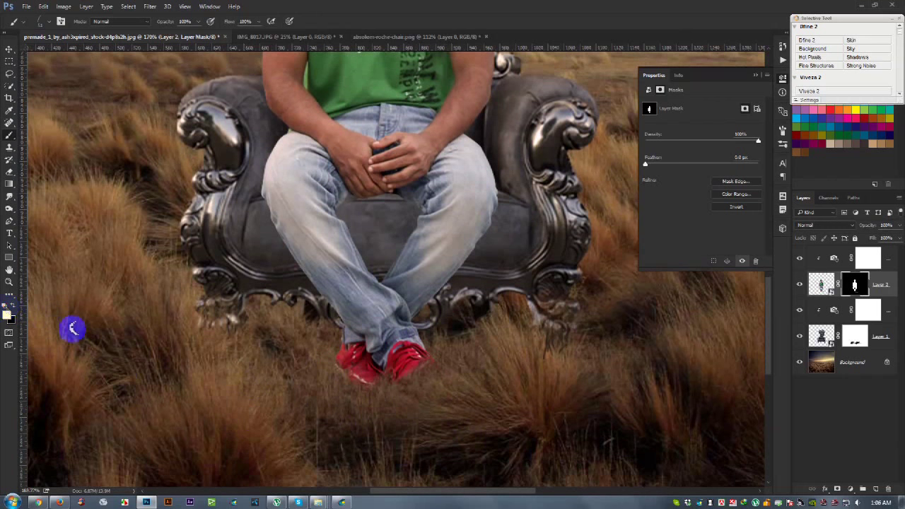
drag(418, 384, 403, 385)
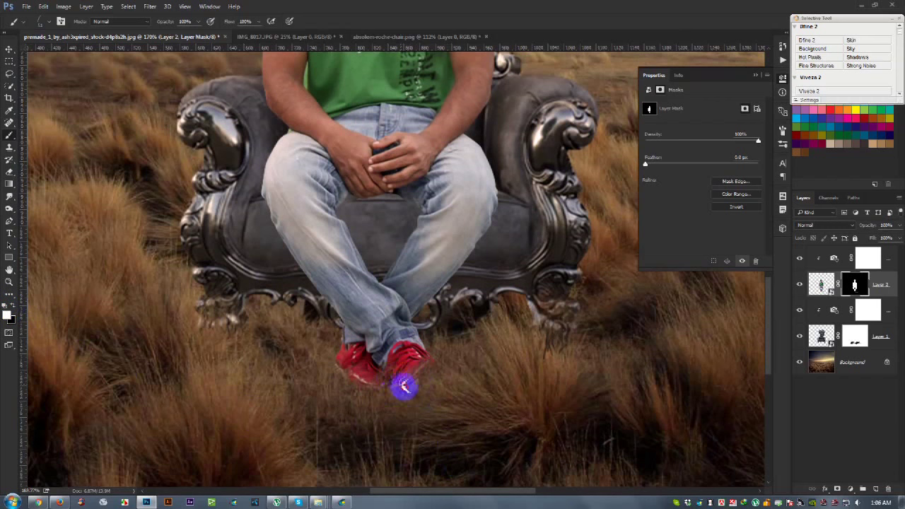
scroll(461, 405, down, 1)
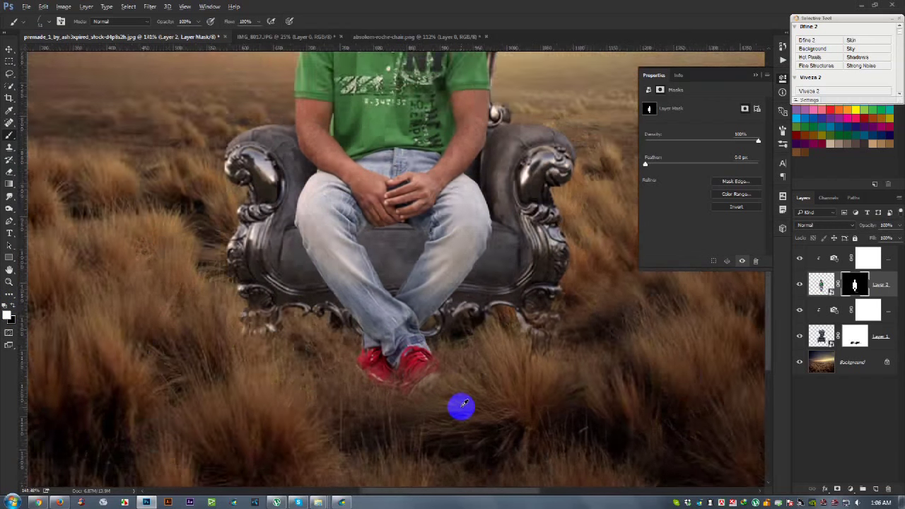
scroll(461, 405, down, 2)
scroll(461, 406, down, 2)
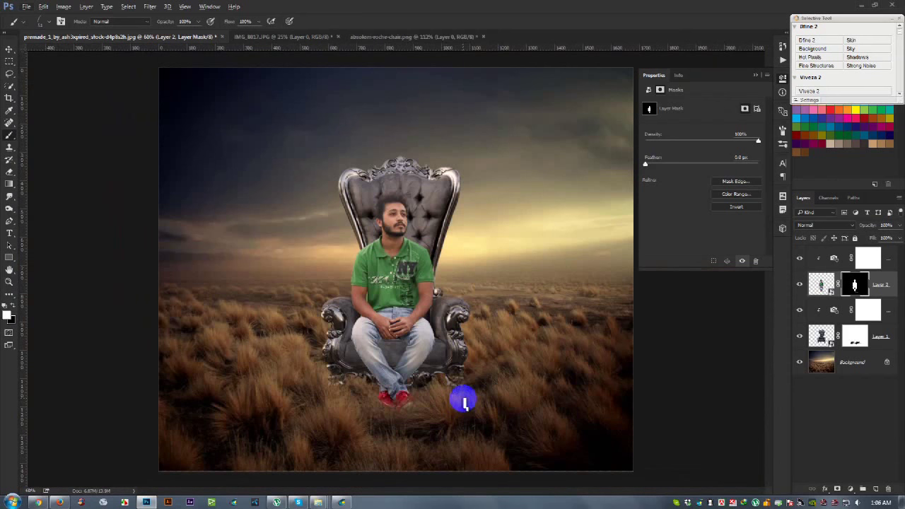
click(9, 48)
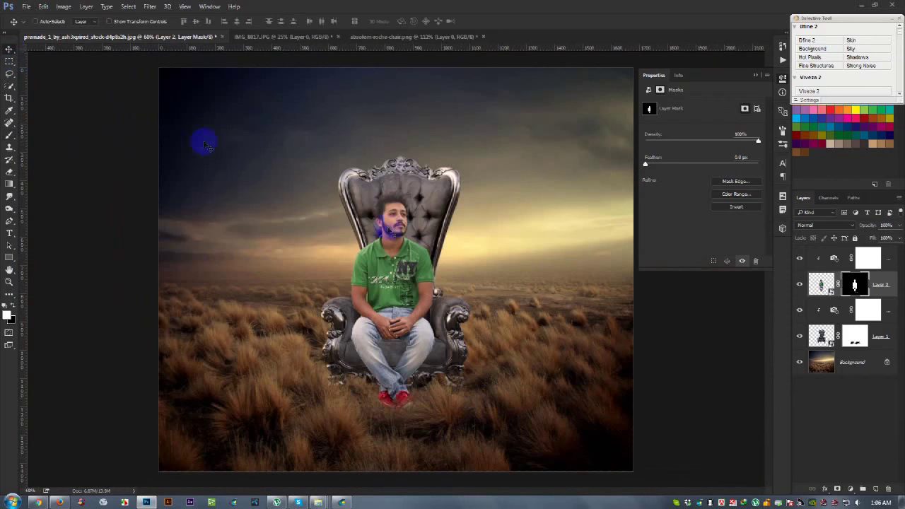
scroll(422, 303, up, 1)
click(883, 285)
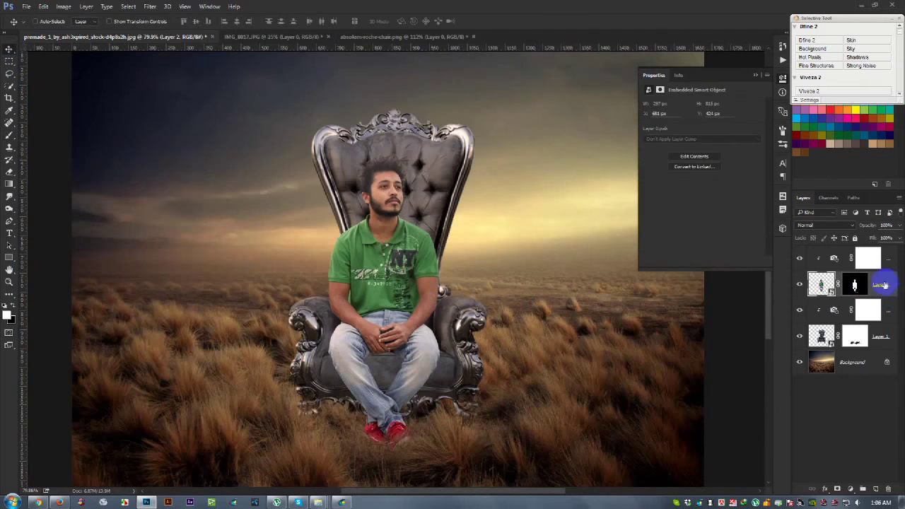
- Duplicate the man's layer and add a Drop Shadow style to the lower copy
key(ctrl+j)
click(888, 311)
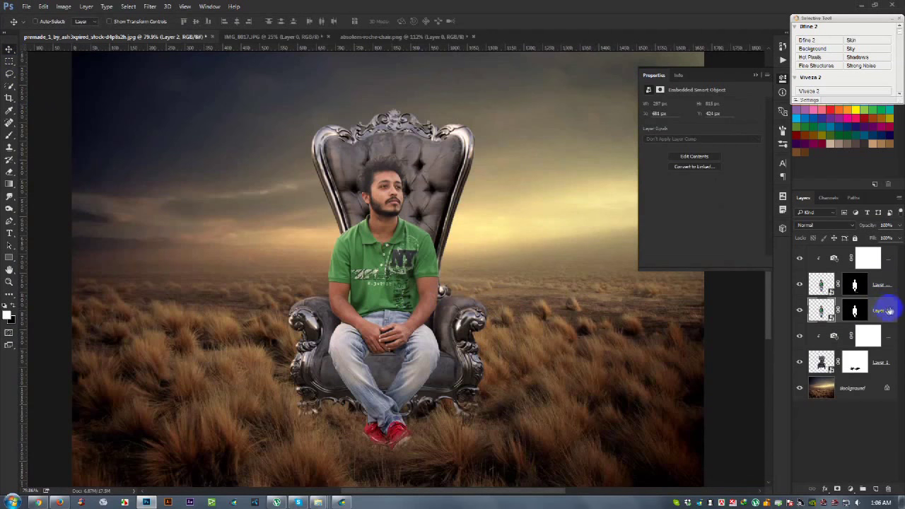
double_click(890, 308)
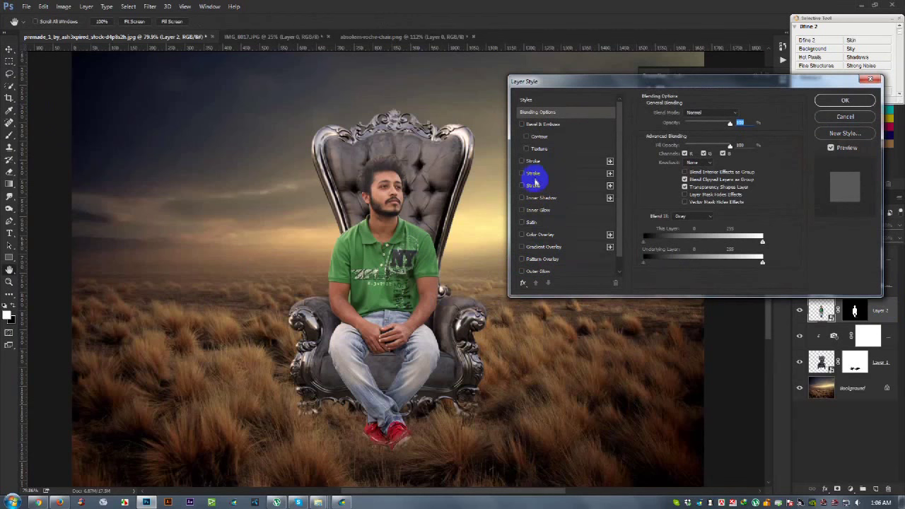
scroll(573, 222, down, 1)
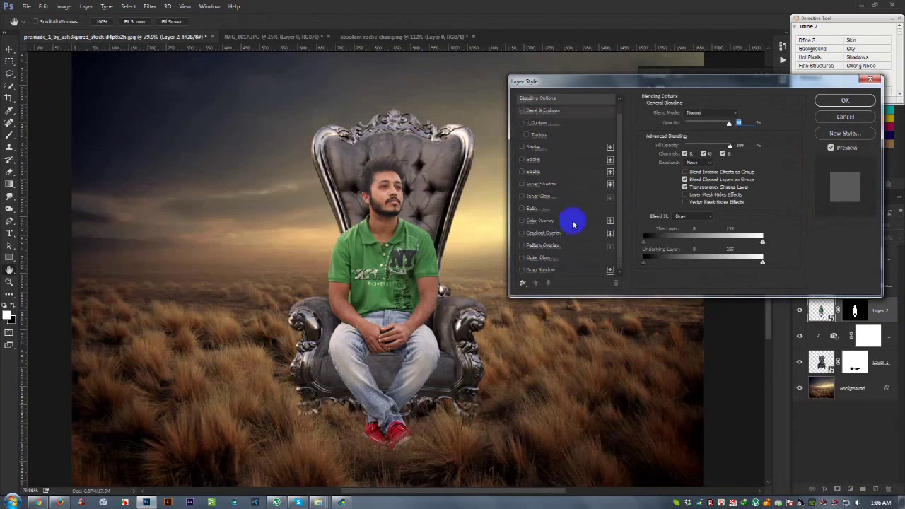
click(541, 269)
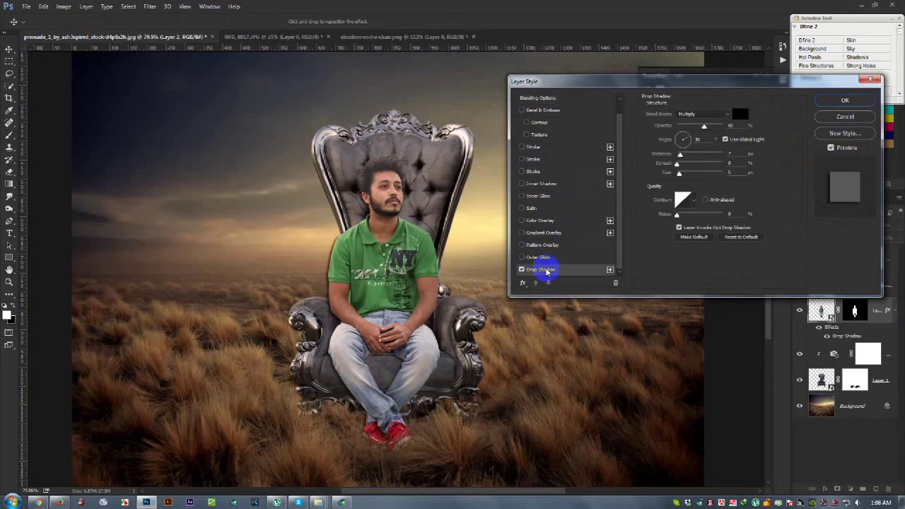
- Tune the drop shadow to about Size 45, Angle 180, Distance 33, and apply it
drag(679, 172, 688, 177)
drag(371, 264, 385, 279)
click(671, 164)
click(693, 155)
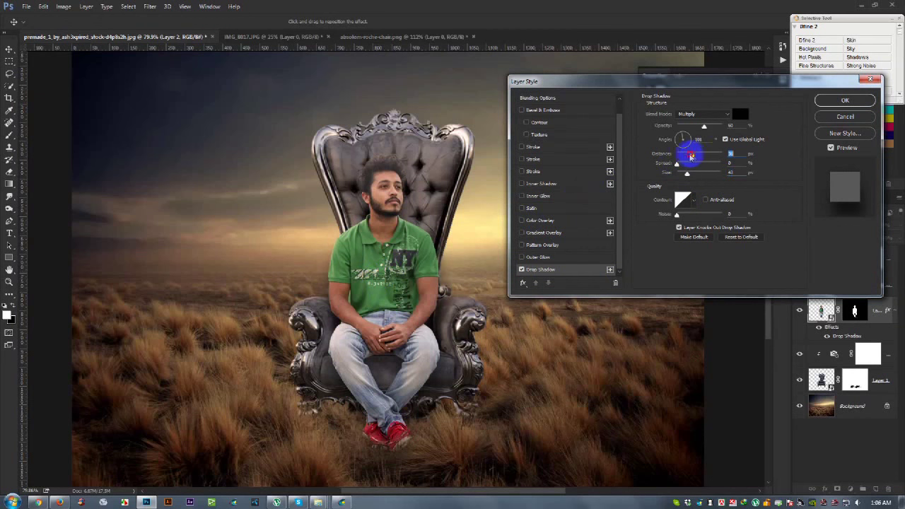
drag(687, 173, 683, 174)
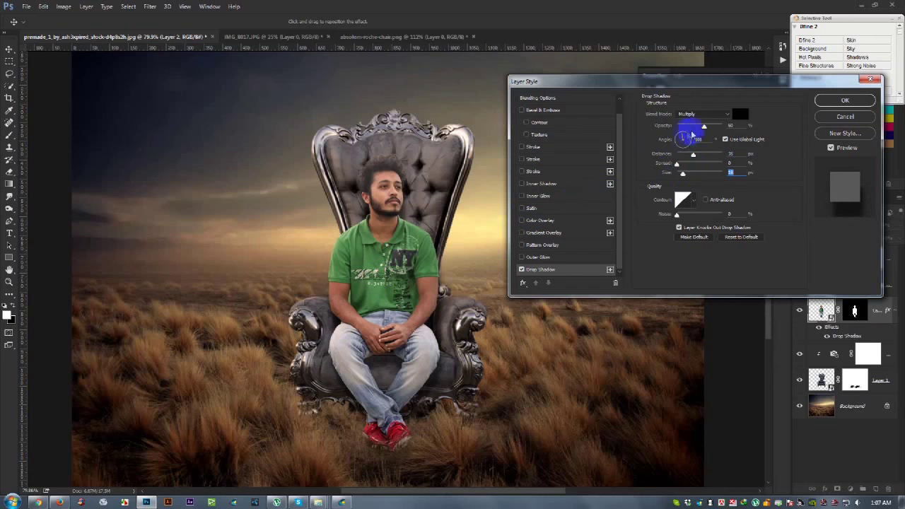
click(709, 129)
drag(709, 129, 712, 125)
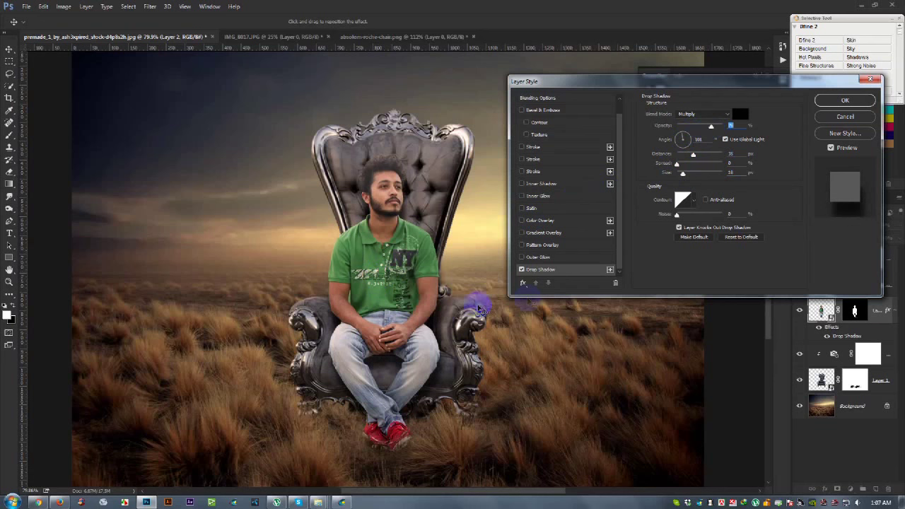
drag(433, 318, 428, 314)
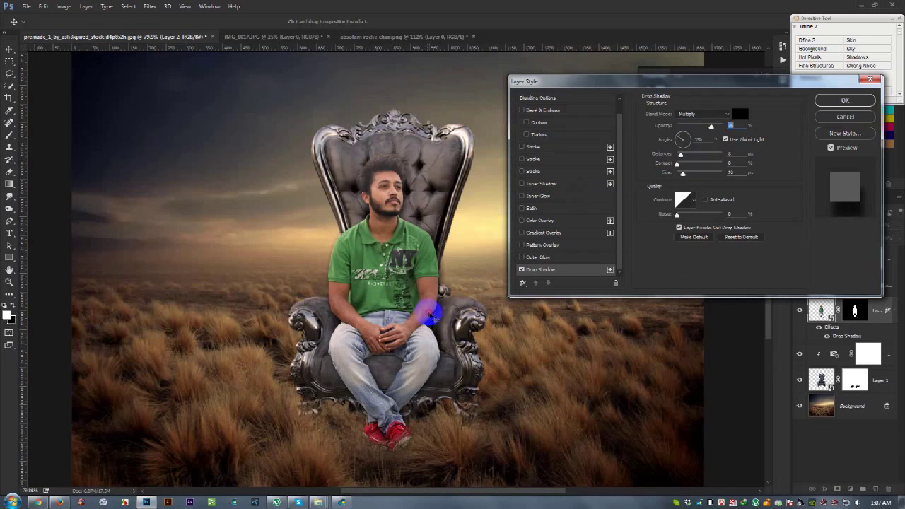
click(683, 174)
drag(691, 175, 689, 173)
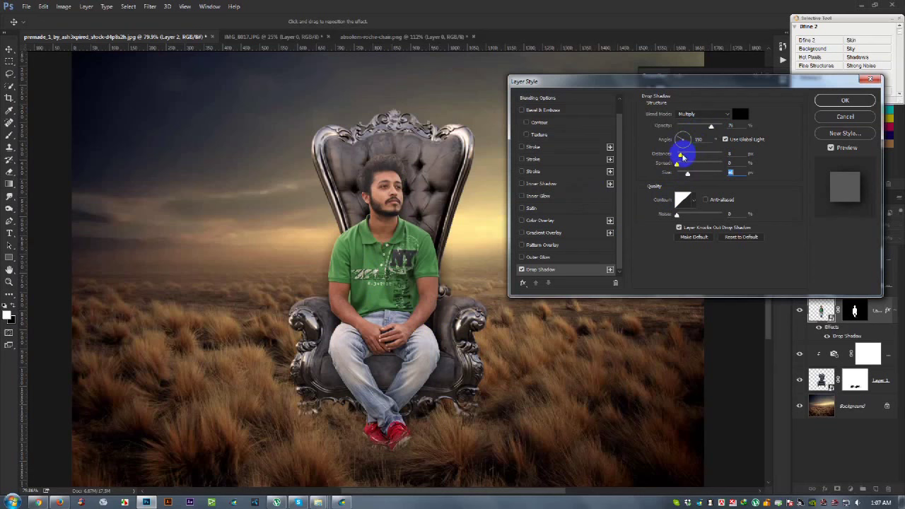
drag(442, 193, 425, 205)
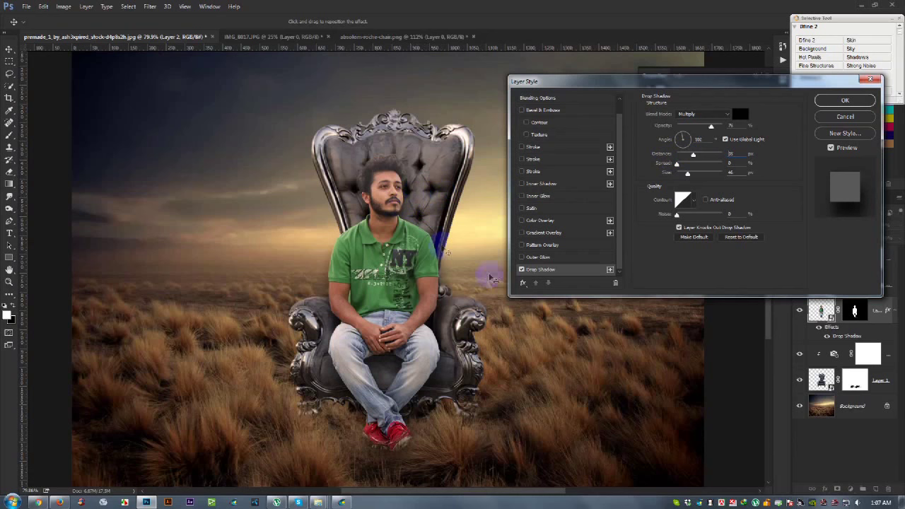
click(844, 100)
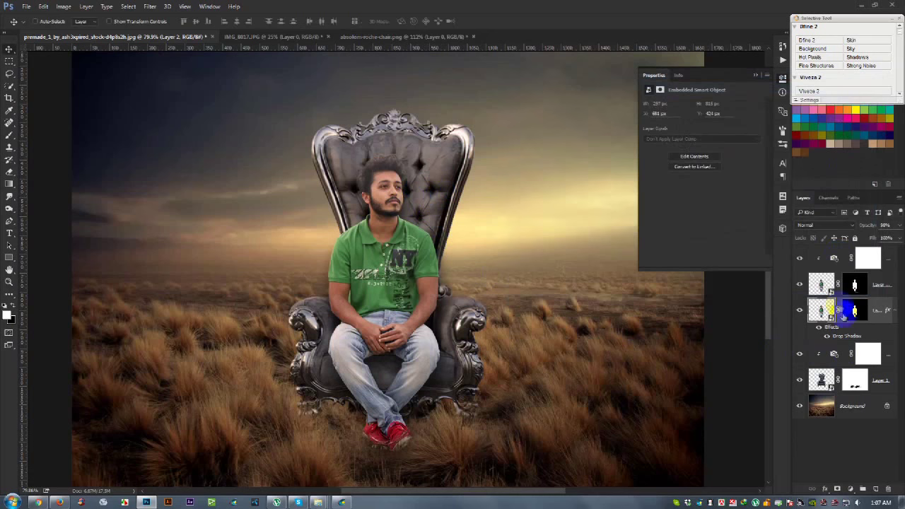
- Add empty Layer 3 above the Photo Filter and choose a soft round brush
click(896, 312)
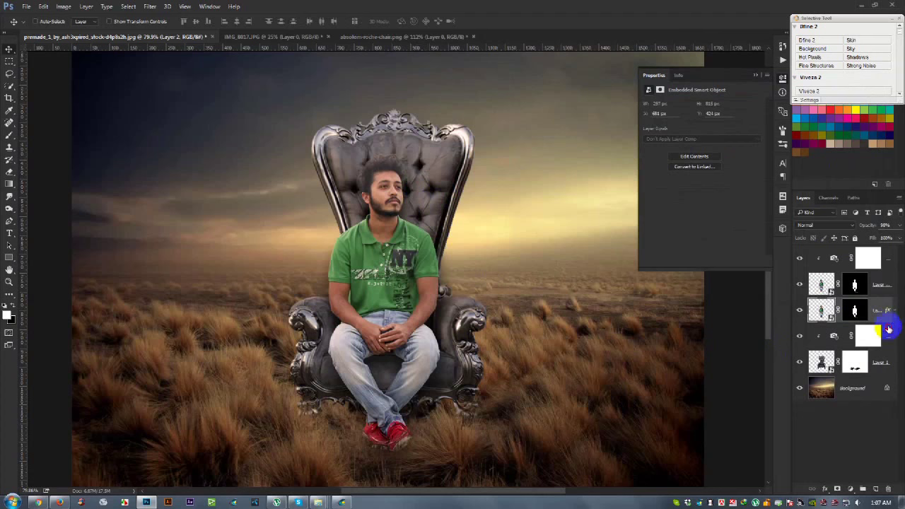
click(889, 329)
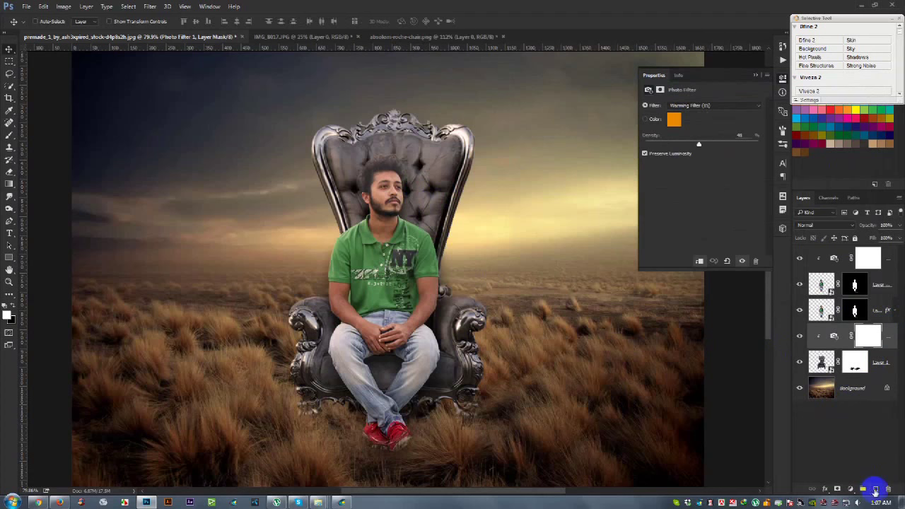
click(875, 490)
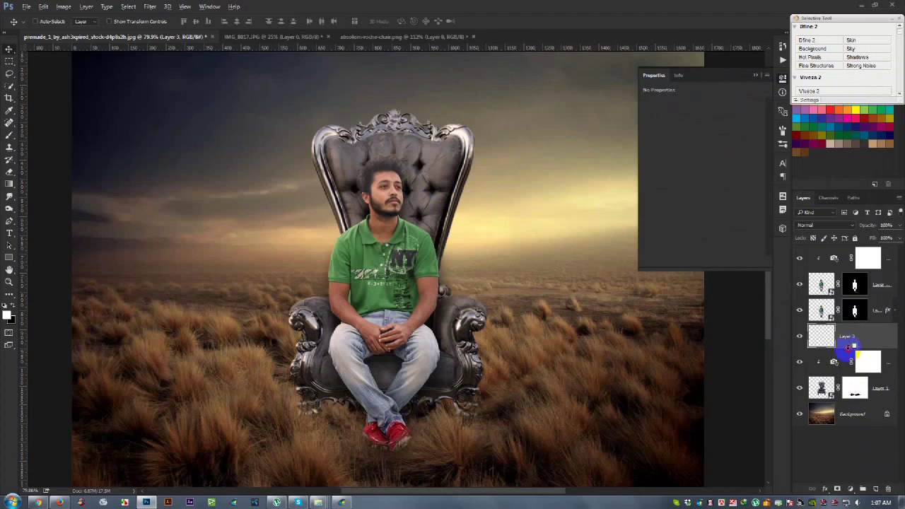
scroll(348, 357, up, 2)
scroll(347, 358, up, 2)
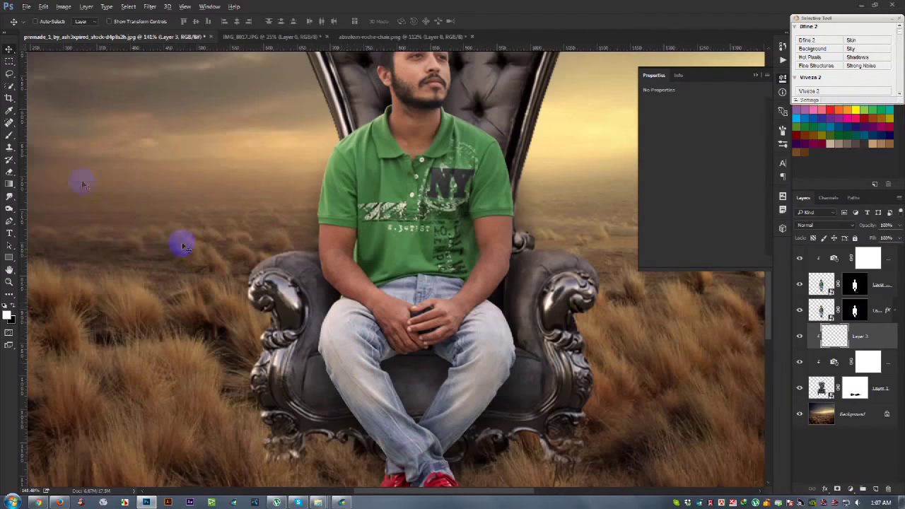
click(9, 136)
scroll(334, 394, up, 2)
right_click(425, 375)
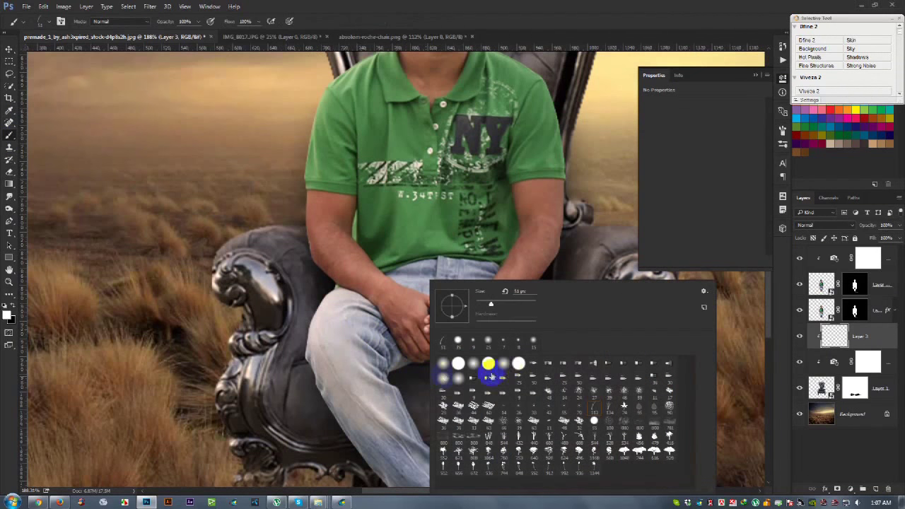
click(504, 364)
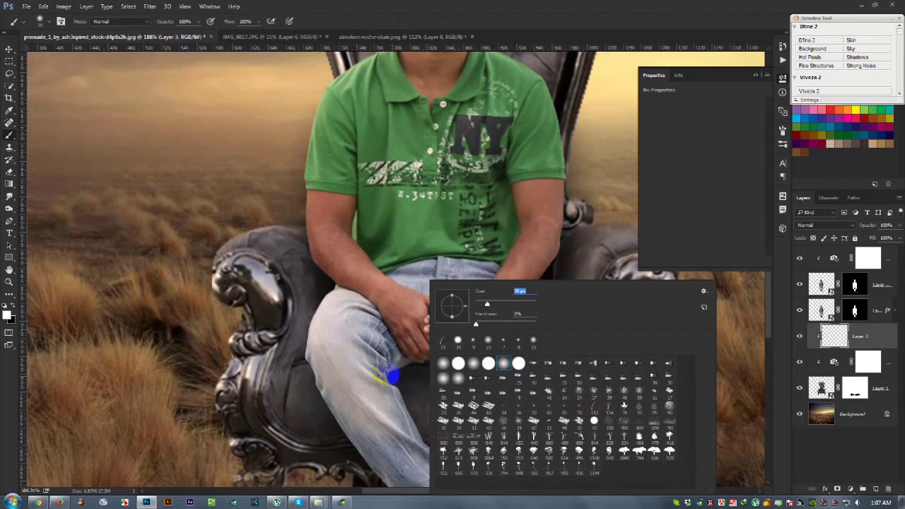
click(390, 362)
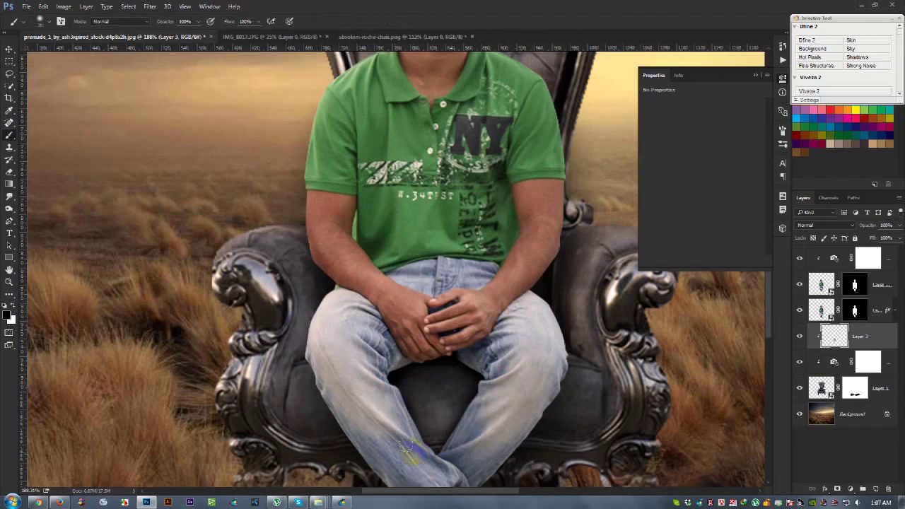
- Add empty Layer 4 above the man and paint shadow on the seat beneath his hands
scroll(410, 452, down, 2)
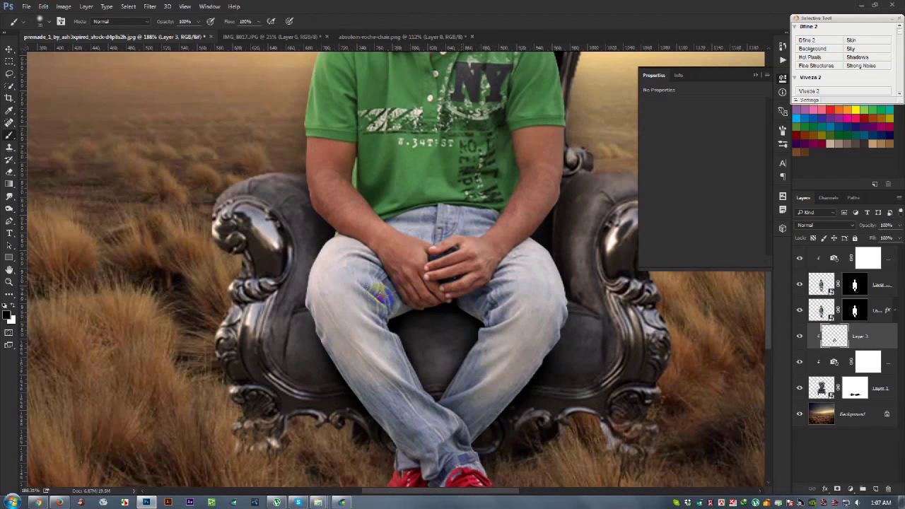
click(880, 266)
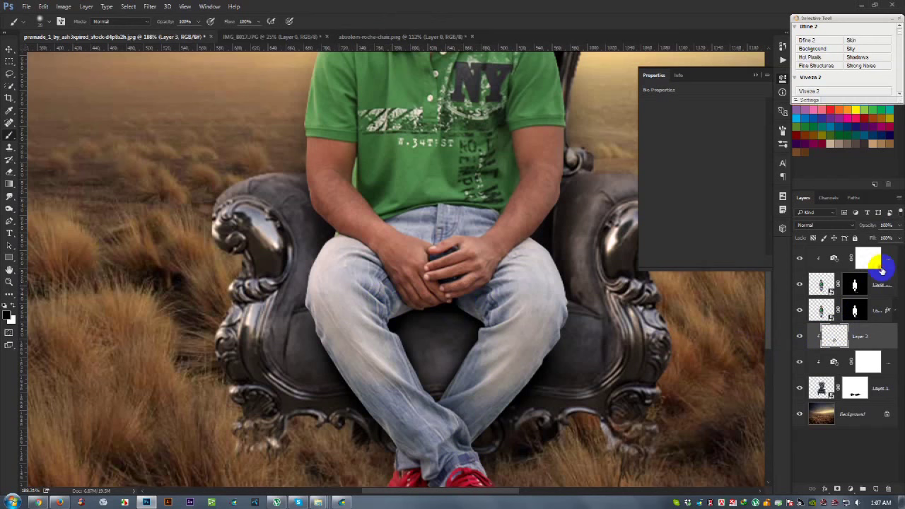
drag(884, 283, 872, 488)
click(871, 488)
scroll(430, 323, up, 2)
scroll(430, 323, up, 2)
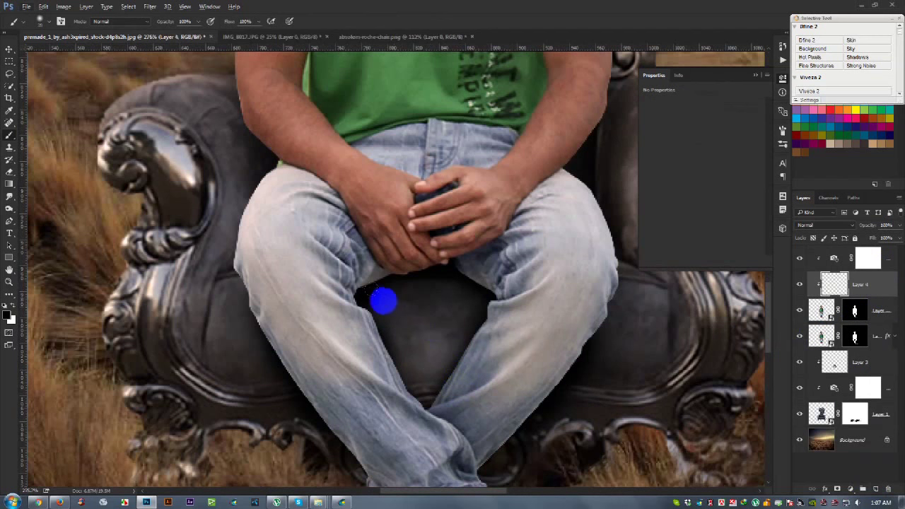
mouse_move(474, 294)
mouse_down()
mouse_move(455, 289)
mouse_move(471, 299)
mouse_move(454, 304)
mouse_move(385, 296)
mouse_move(428, 303)
mouse_move(475, 287)
mouse_up()
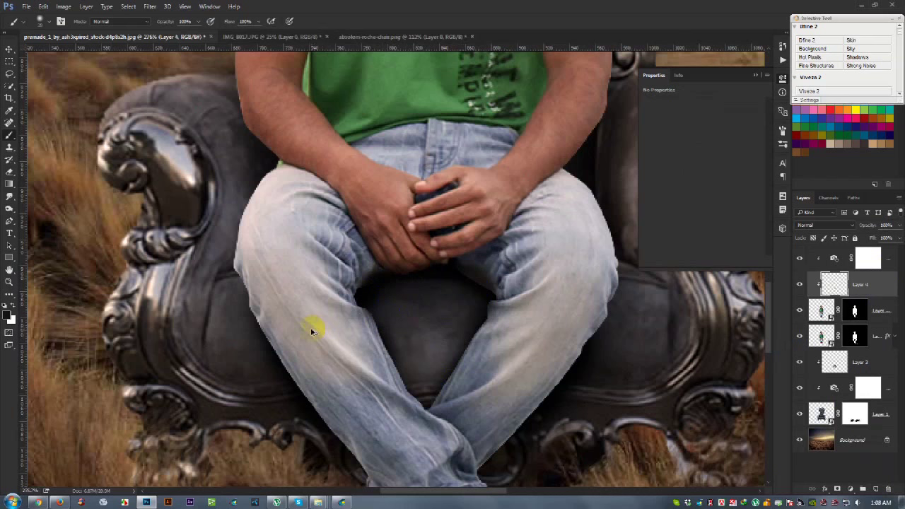
- Set the painting colour back to black, then open Gaussian Blur on Layer 3
click(12, 308)
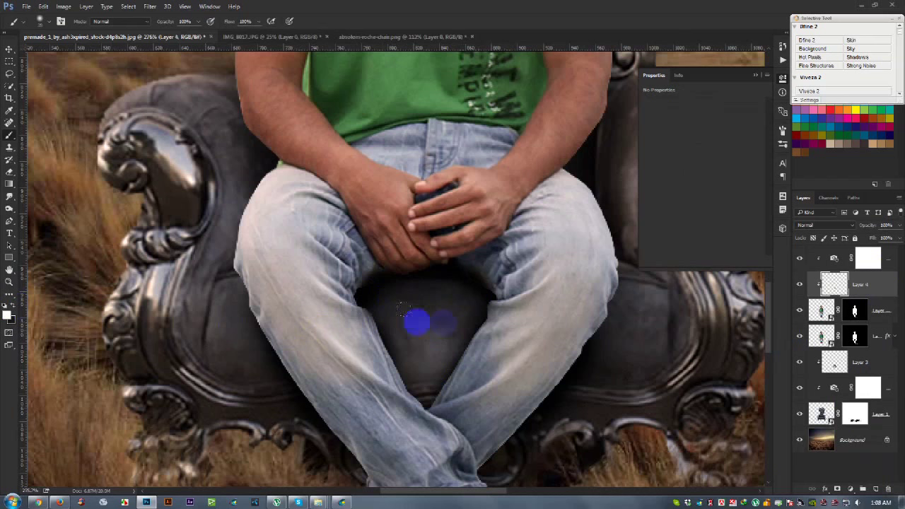
click(9, 304)
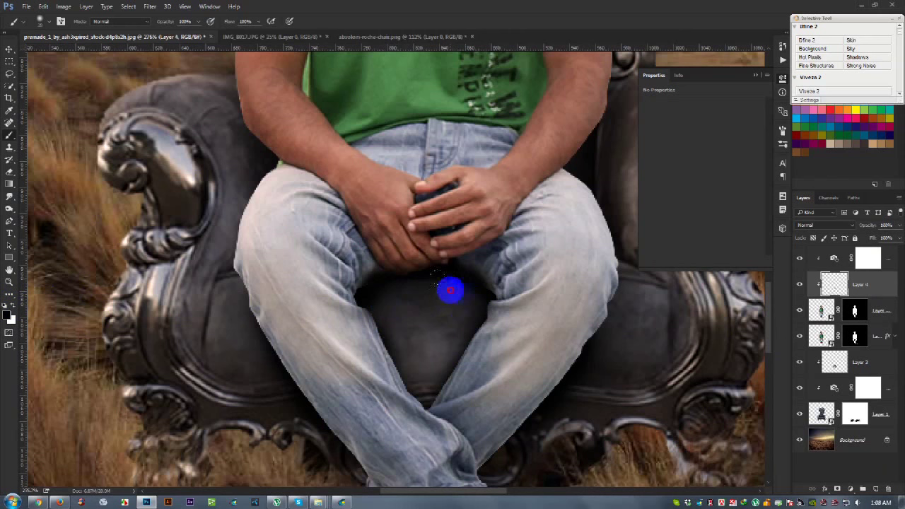
scroll(431, 317, down, 3)
scroll(433, 318, down, 3)
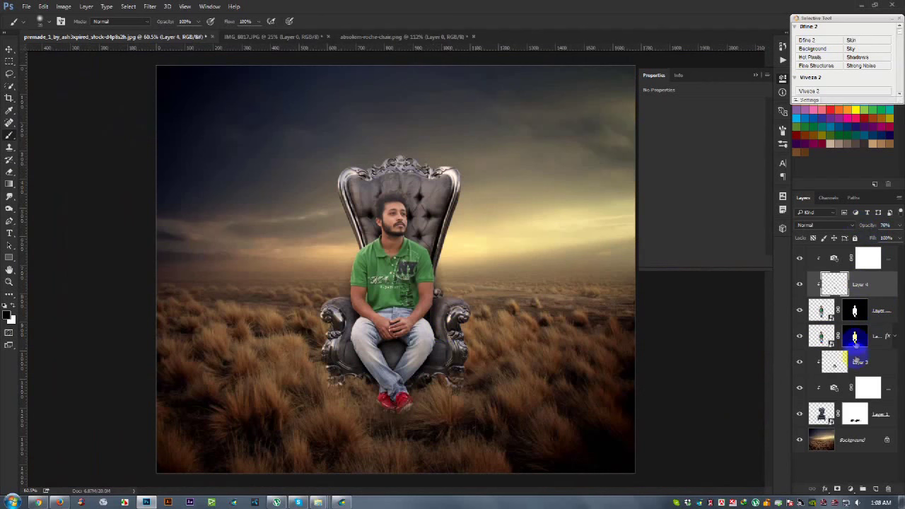
click(859, 362)
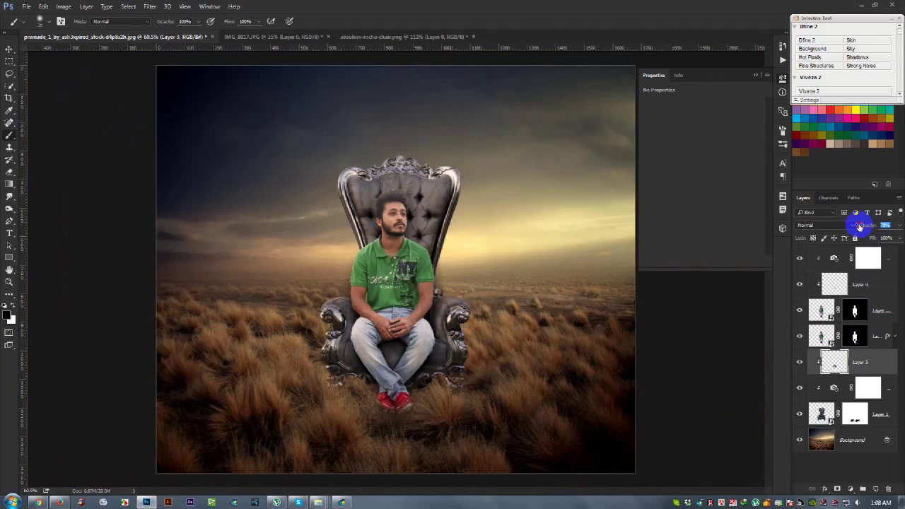
click(151, 7)
mouse_move(155, 115)
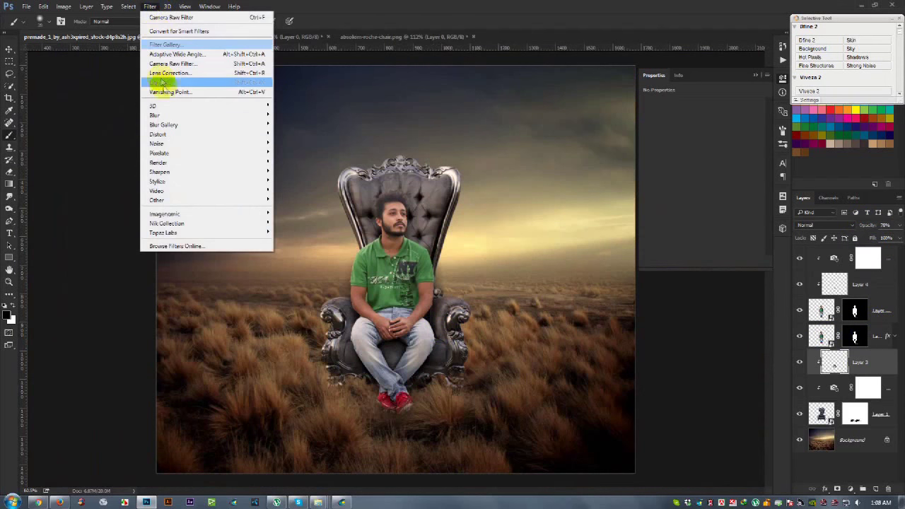
click(304, 152)
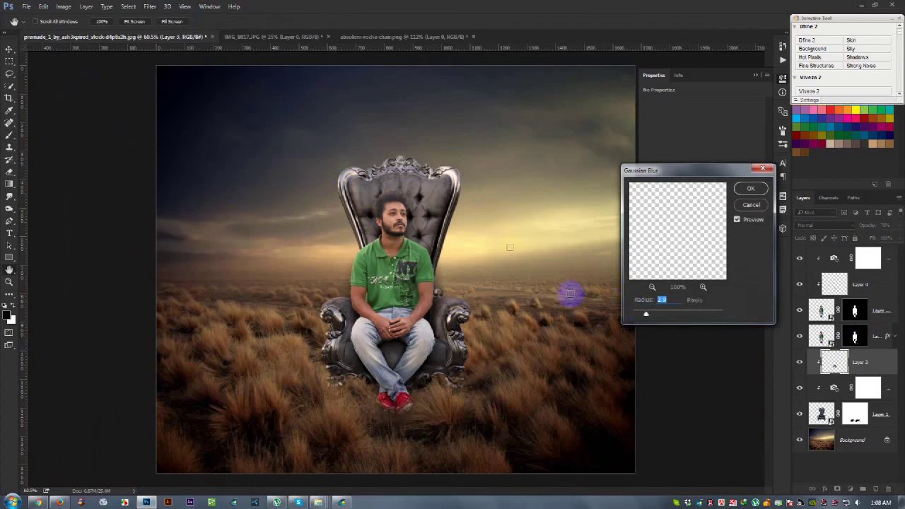
- Apply Gaussian Blur to Layer 3 and Layer 4, then switch to Move and minimize Photoshop
click(751, 187)
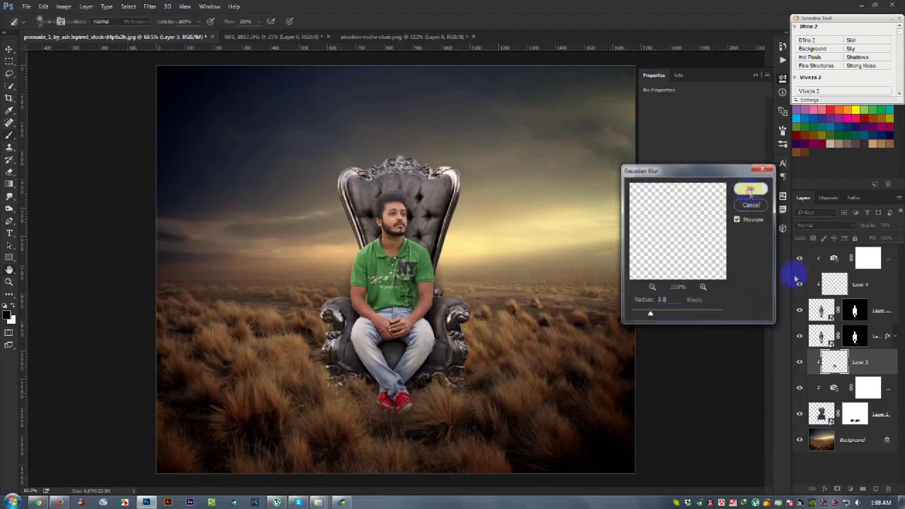
click(869, 286)
click(150, 7)
mouse_move(155, 114)
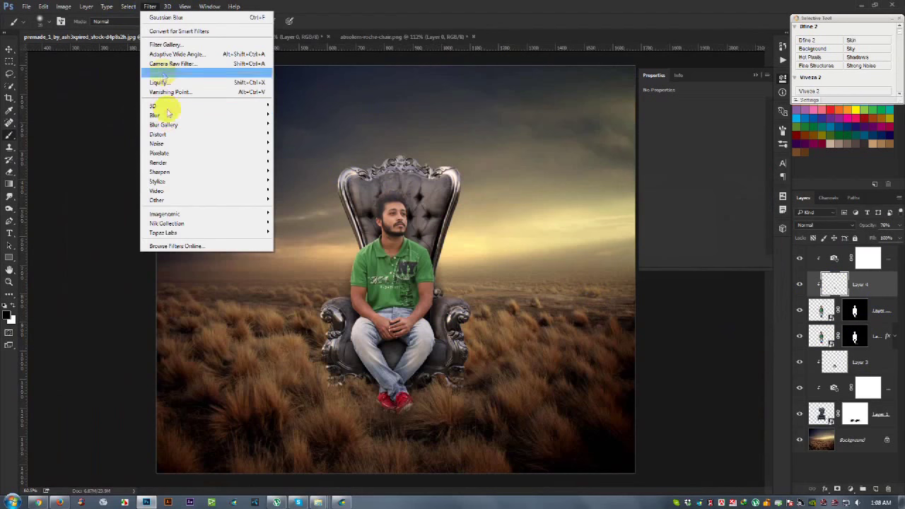
click(305, 152)
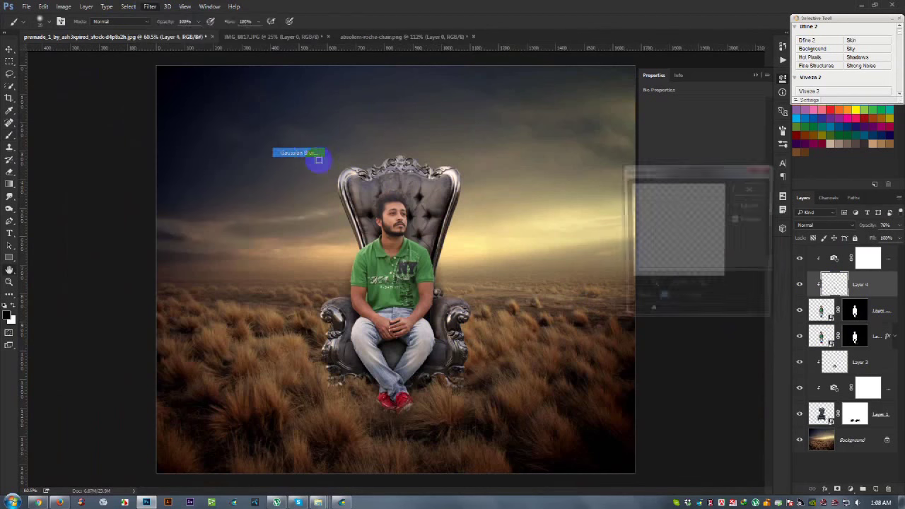
key(Return)
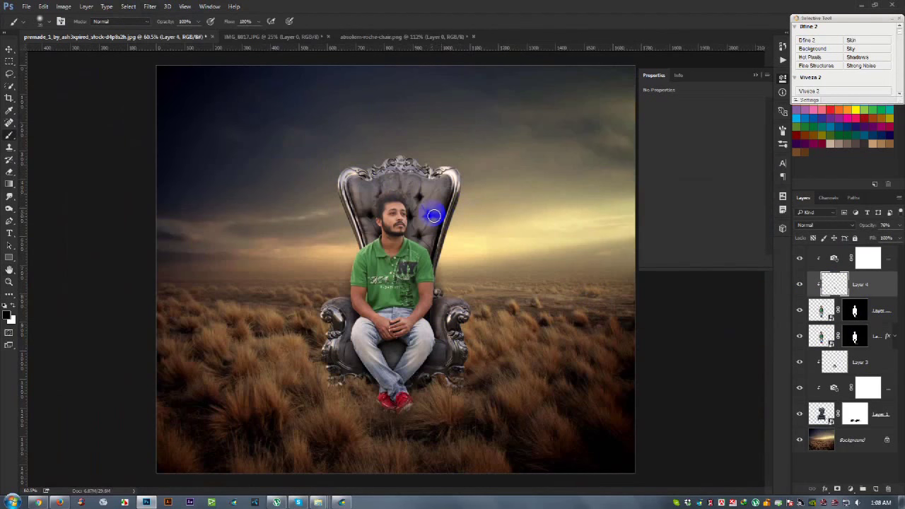
click(10, 49)
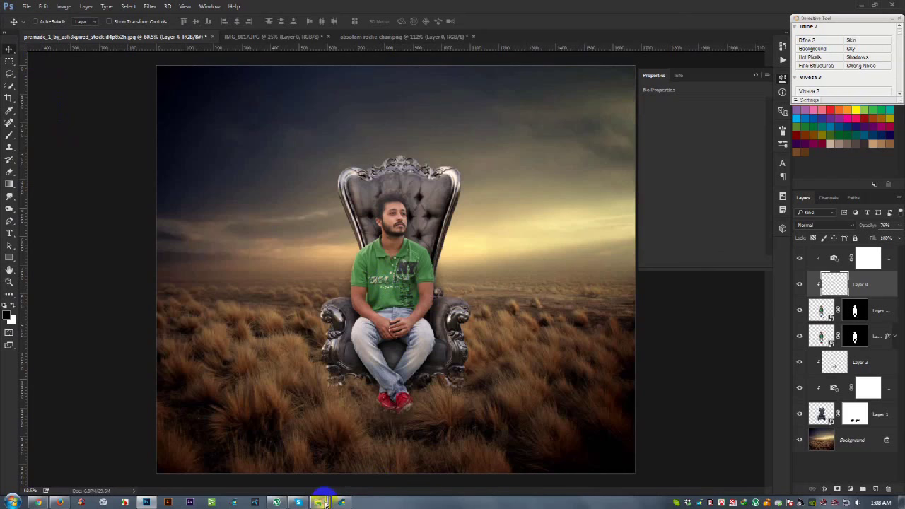
mouse_move(318, 502)
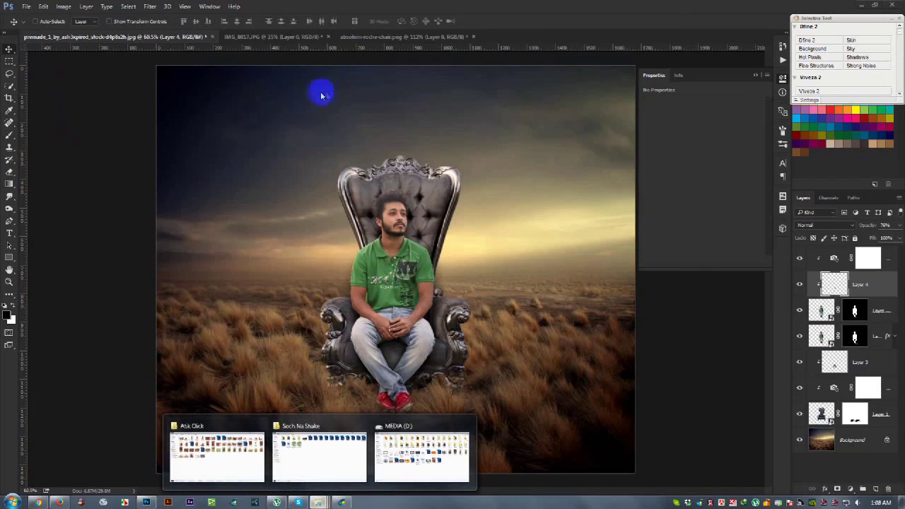
click(862, 5)
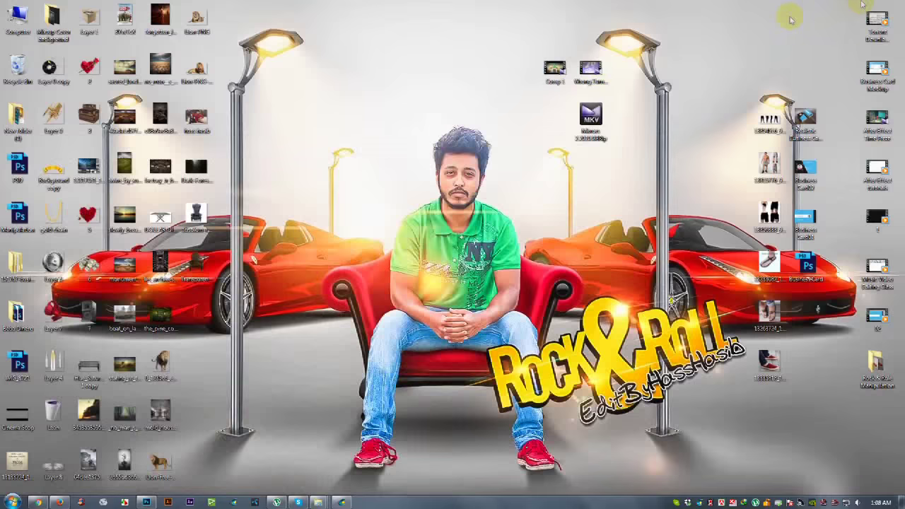
double_click(196, 21)
key(alt+F4)
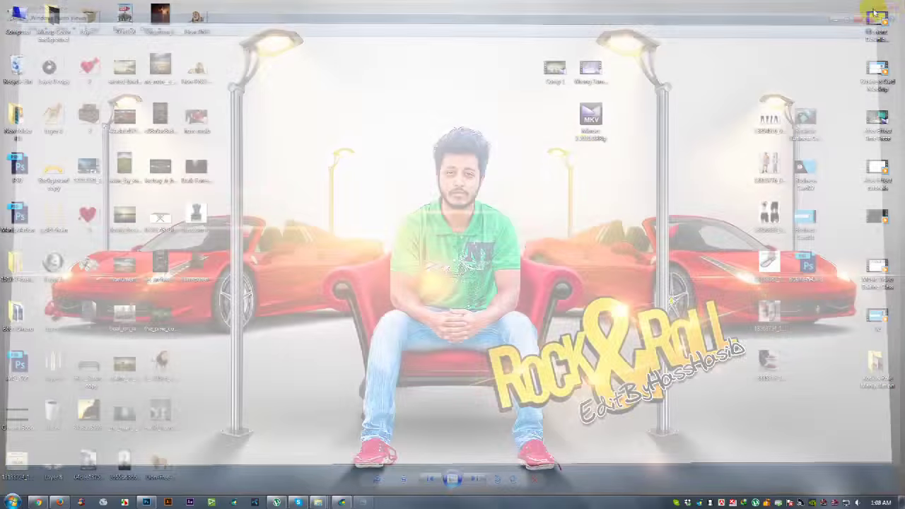
click(153, 465)
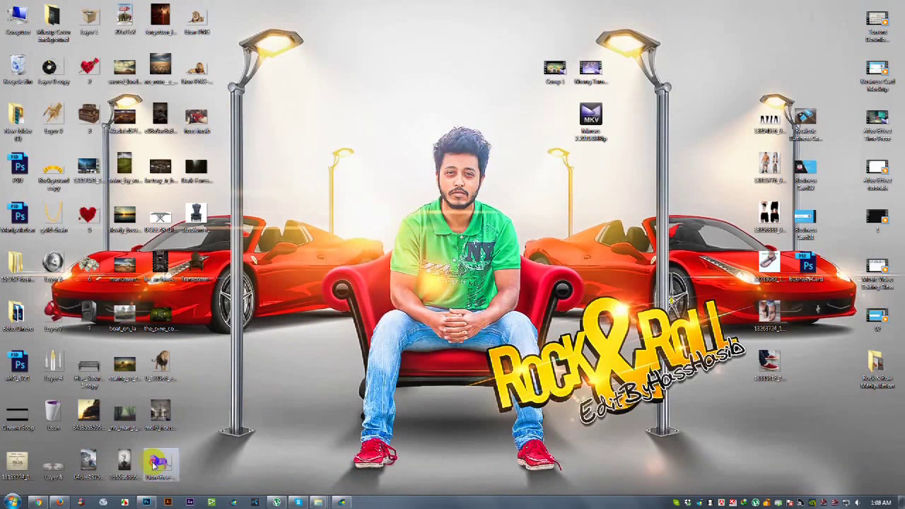
double_click(153, 465)
key(alt+F4)
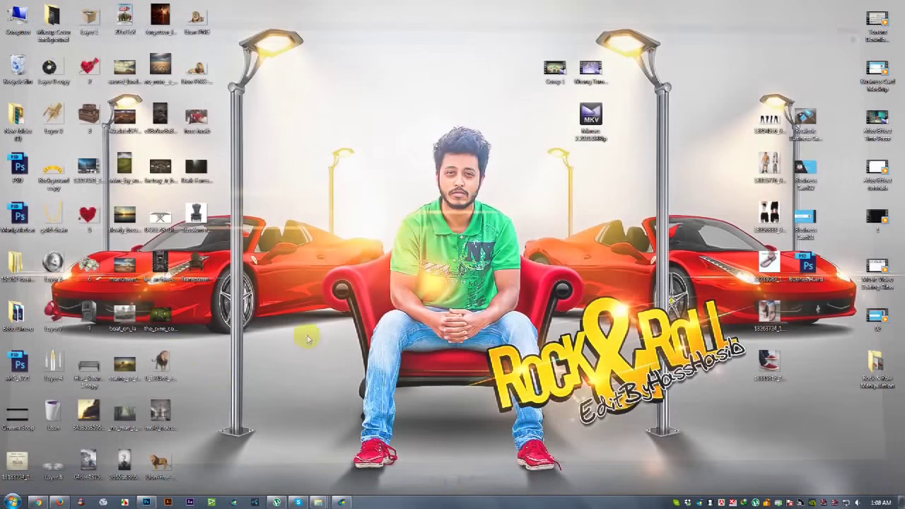
double_click(173, 354)
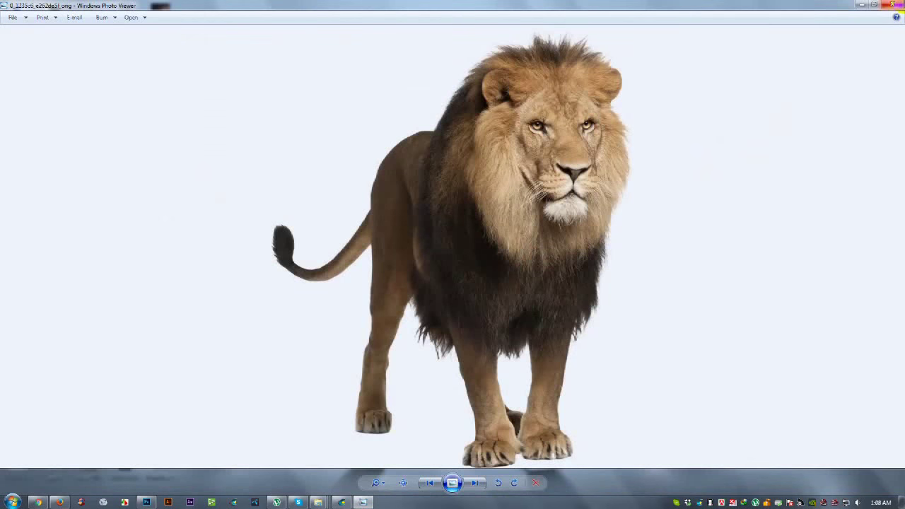
key(alt+F4)
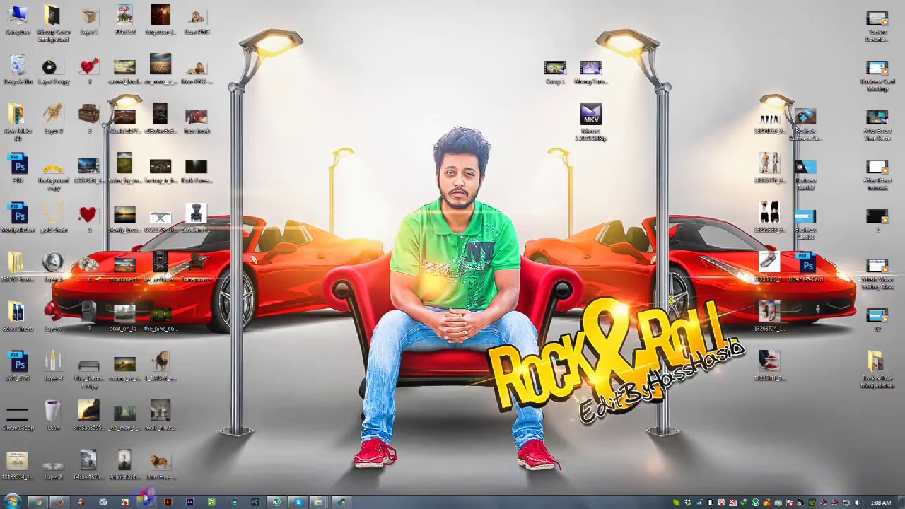
click(145, 501)
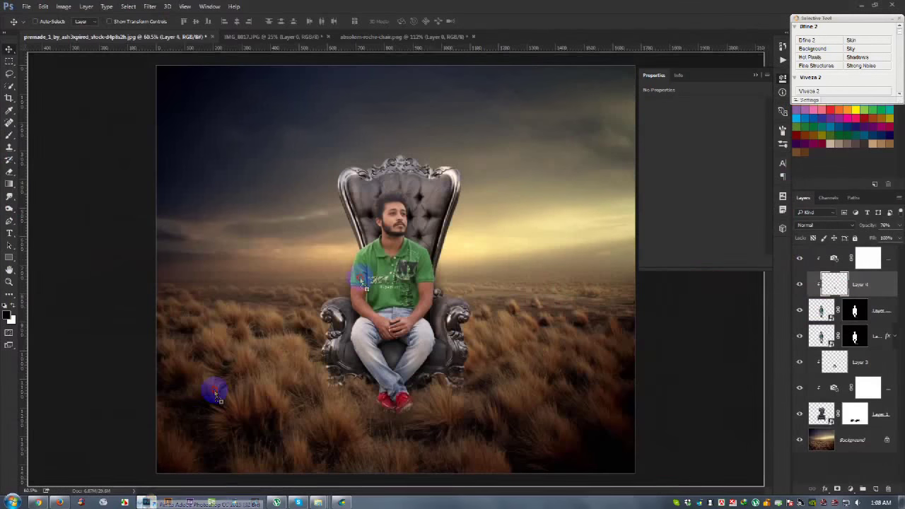
- Open the lion PNG as a document and group all composite layers above Background
drag(481, 62, 485, 40)
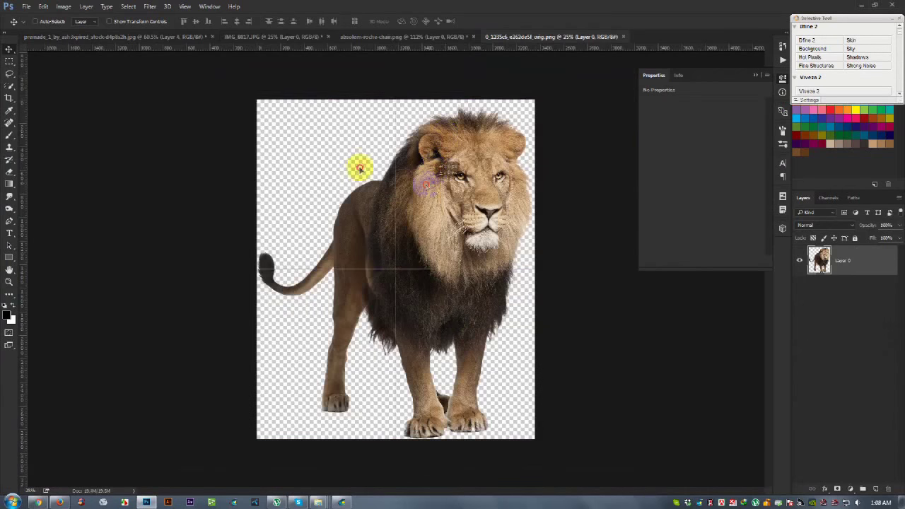
mouse_move(359, 168)
mouse_down()
mouse_move(136, 57)
mouse_move(394, 231)
mouse_up()
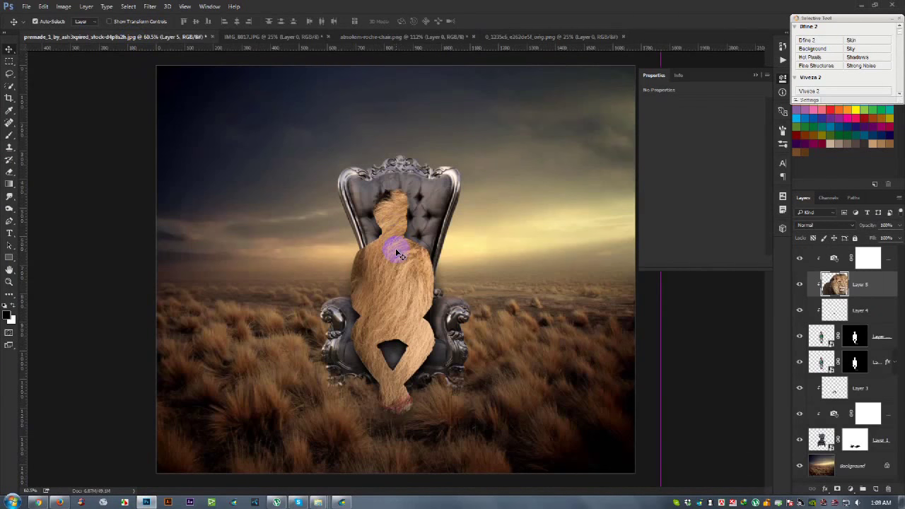
click(884, 258)
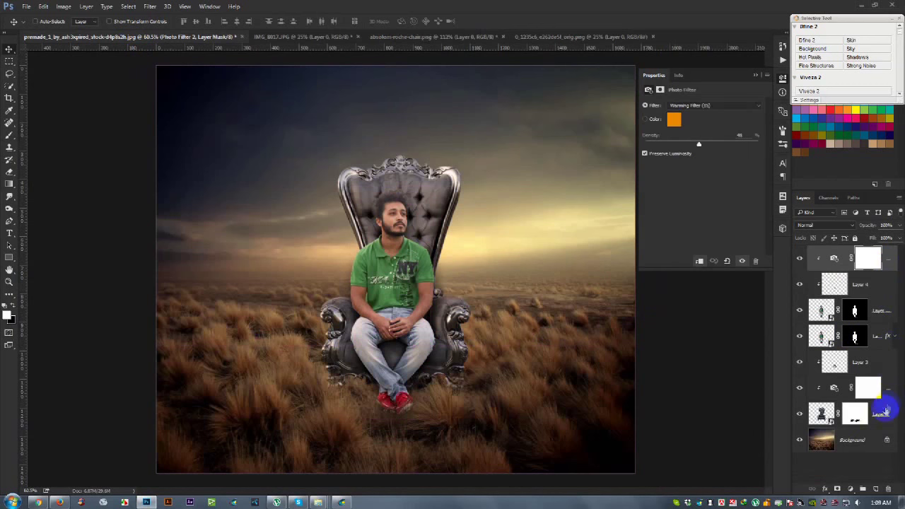
click(886, 410)
key(ctrl+g)
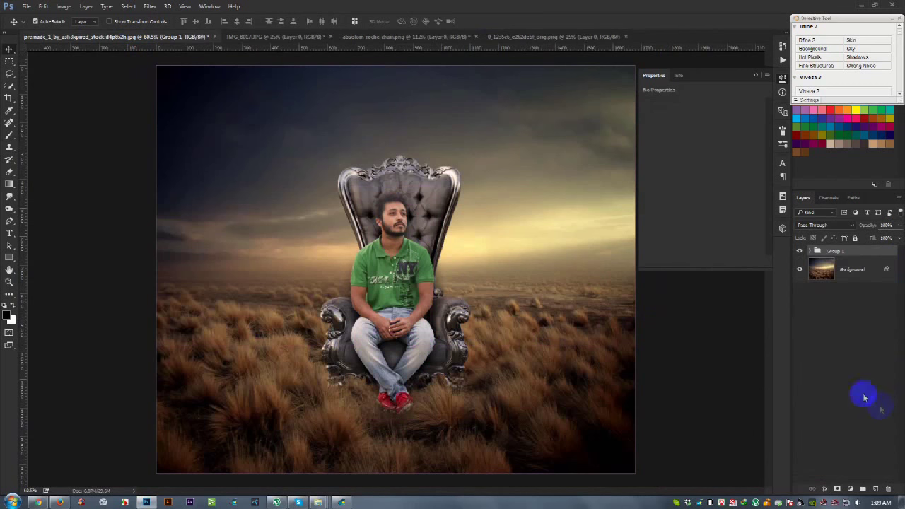
- Bring the lion into the throne composite and place its layer beneath Group 1
click(527, 36)
mouse_move(410, 208)
mouse_down()
mouse_move(117, 41)
mouse_move(479, 226)
mouse_up()
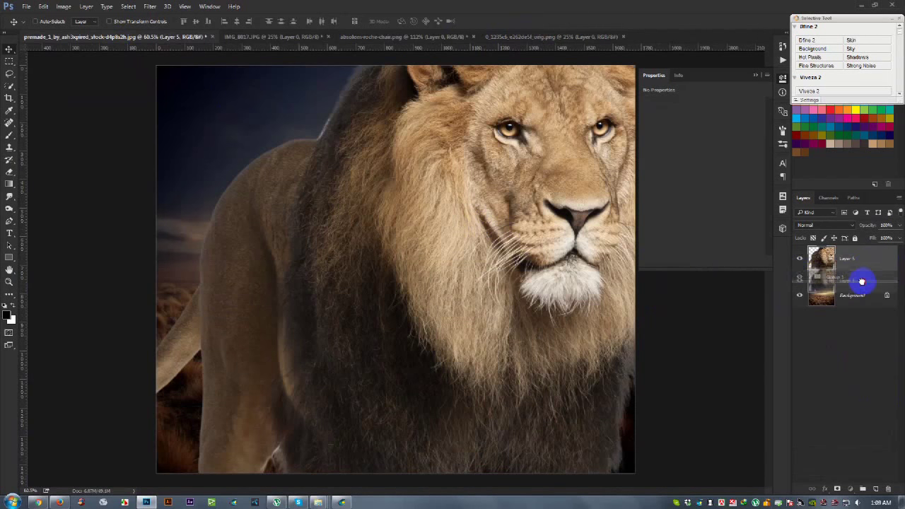
drag(864, 272, 862, 285)
key(ctrl+t)
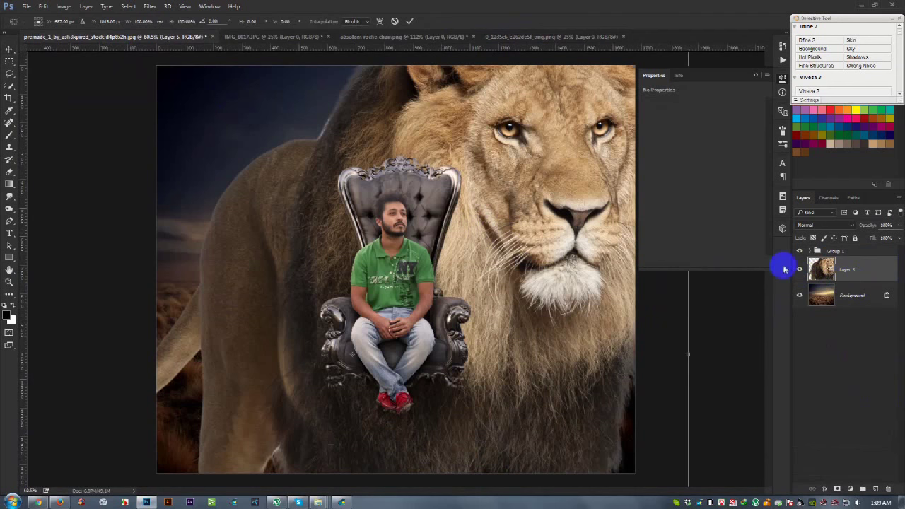
- Scale the lion down with Free Transform and stand it in the grass right of the throne
alt+scroll(481, 254, down, 5)
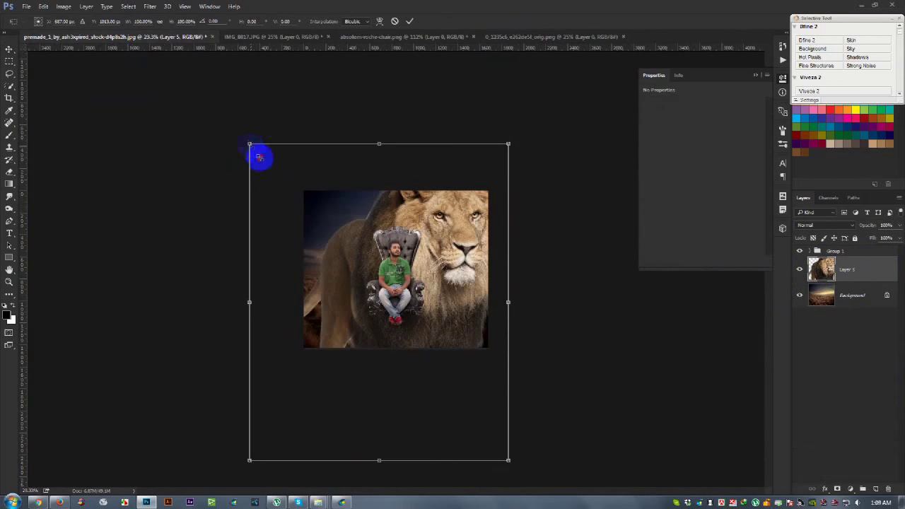
drag(250, 145, 380, 306)
key(ctrl+plus)
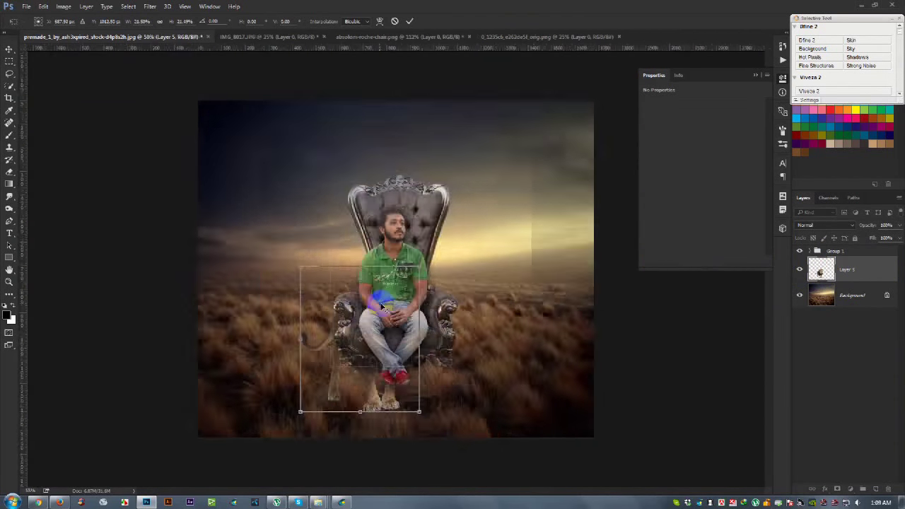
drag(401, 283, 572, 209)
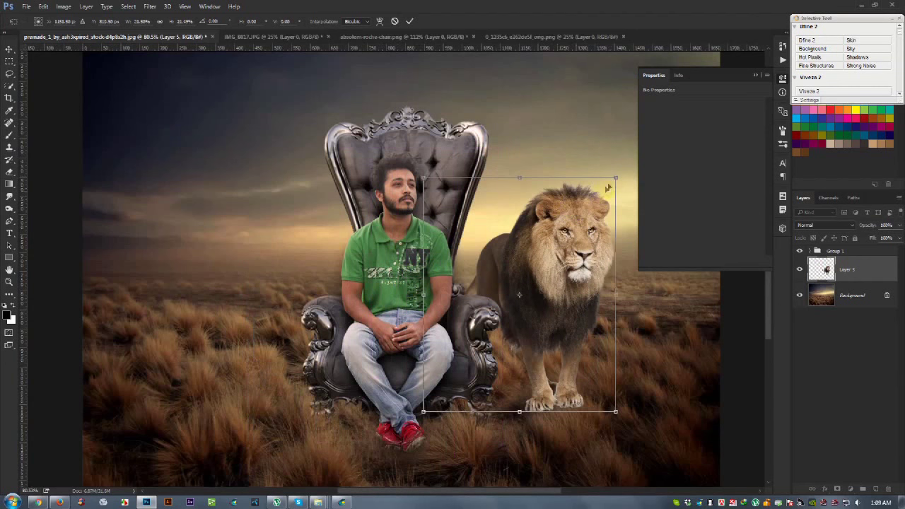
drag(615, 179, 599, 197)
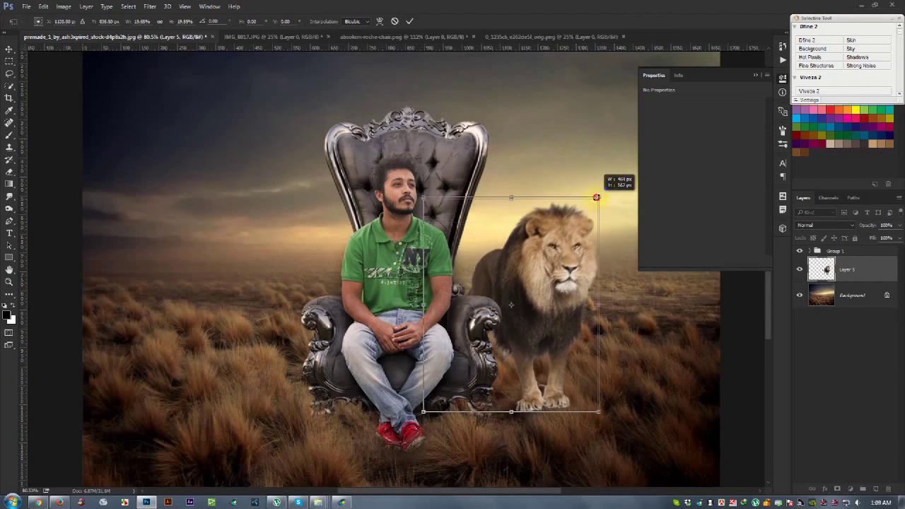
mouse_move(536, 233)
mouse_down()
mouse_move(300, 281)
mouse_move(569, 271)
mouse_up()
key(Return)
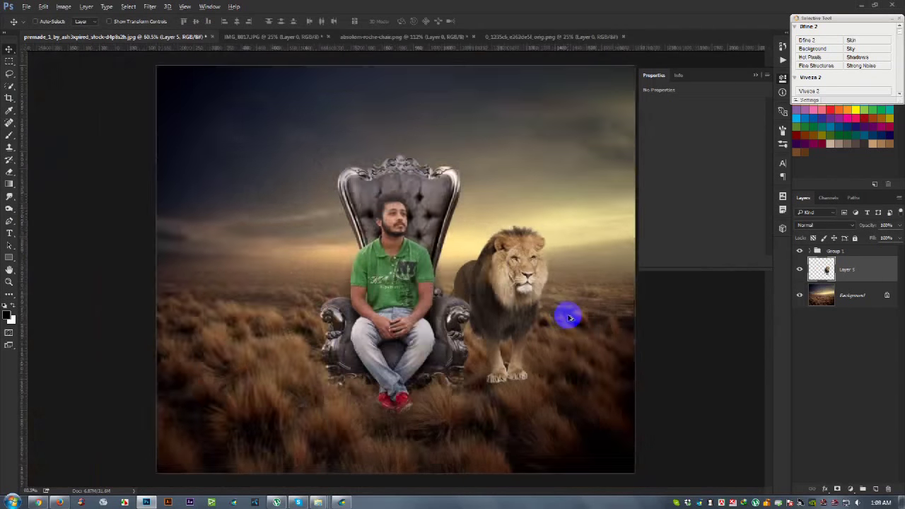
drag(511, 299, 495, 302)
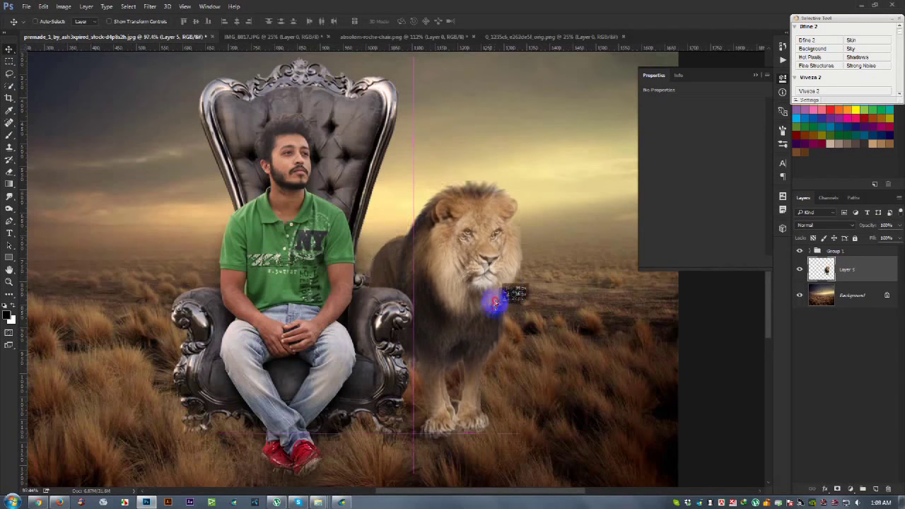
- Settle the lion beside the throne, add a layer mask to it, and set black foreground
drag(495, 303, 499, 303)
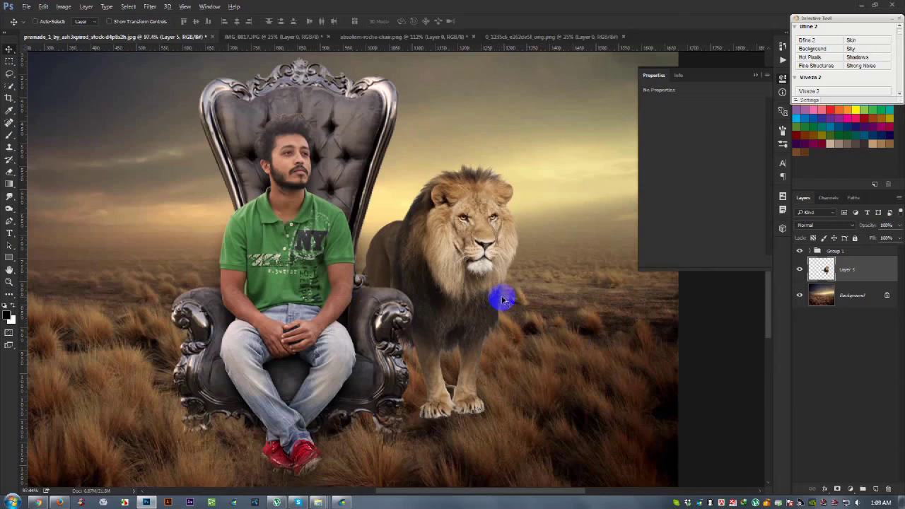
scroll(502, 389, up, 2)
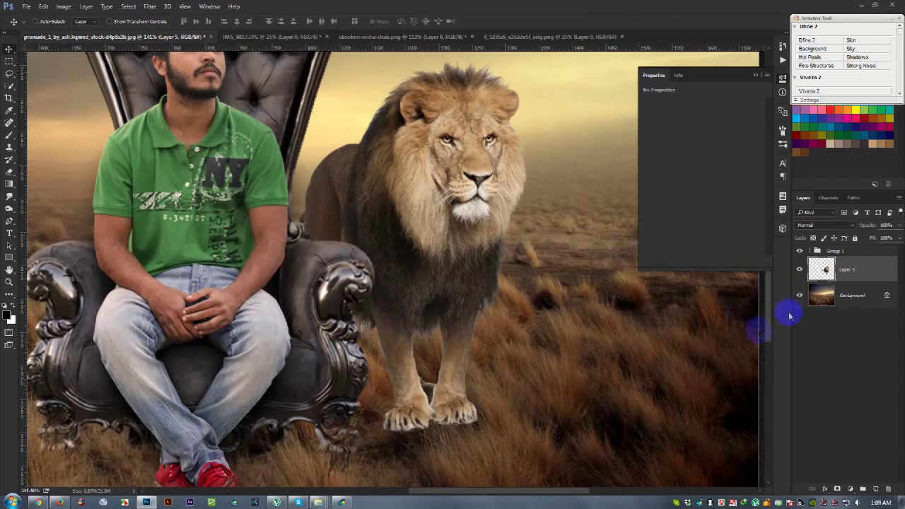
click(875, 488)
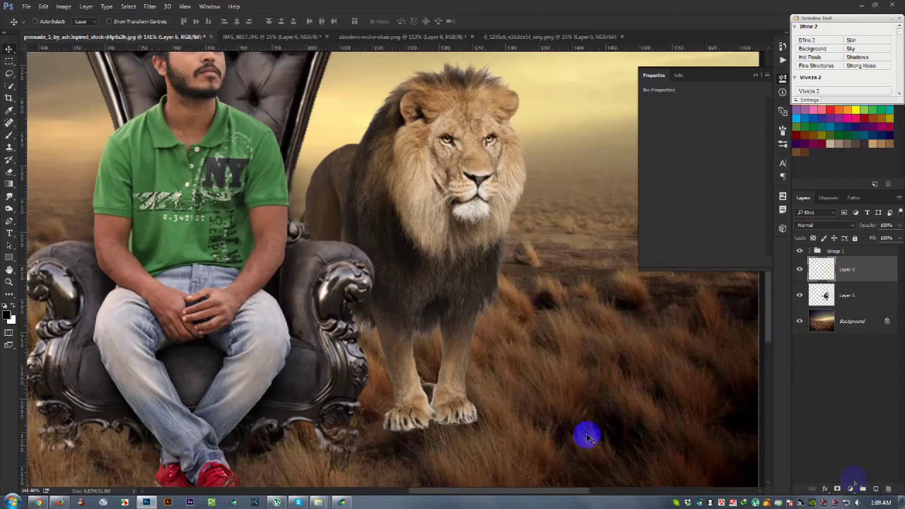
key(ctrl+z)
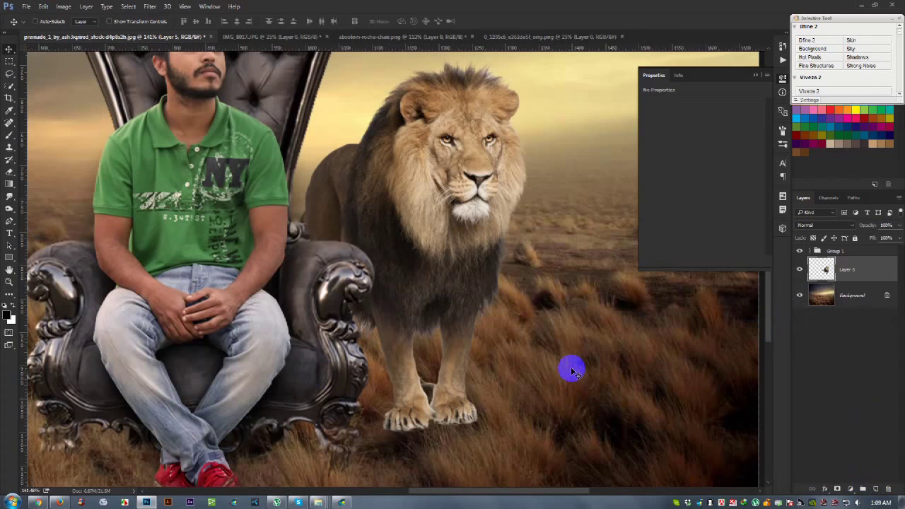
click(837, 488)
scroll(192, 359, down, 1)
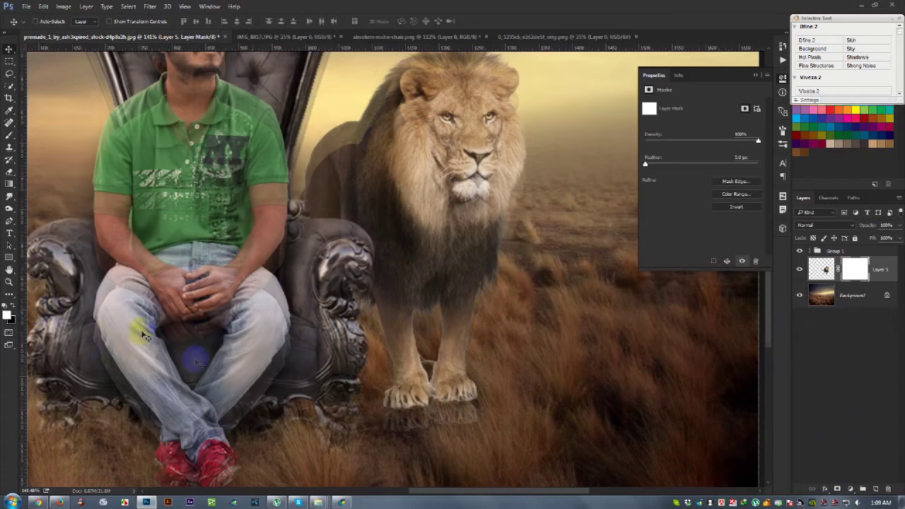
click(7, 313)
drag(537, 354, 420, 430)
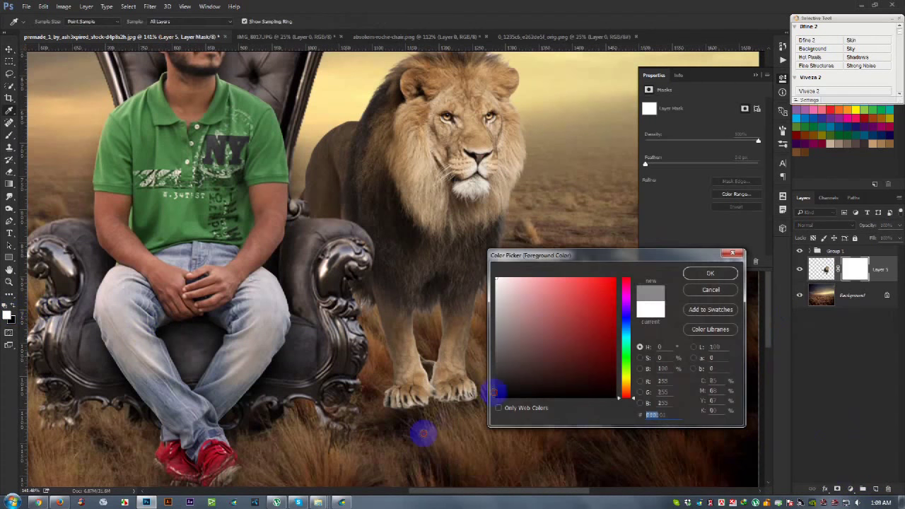
click(708, 273)
- Resize the brush and paint the lion's mask so its front paws sink into the grass
click(14, 138)
right_click(283, 253)
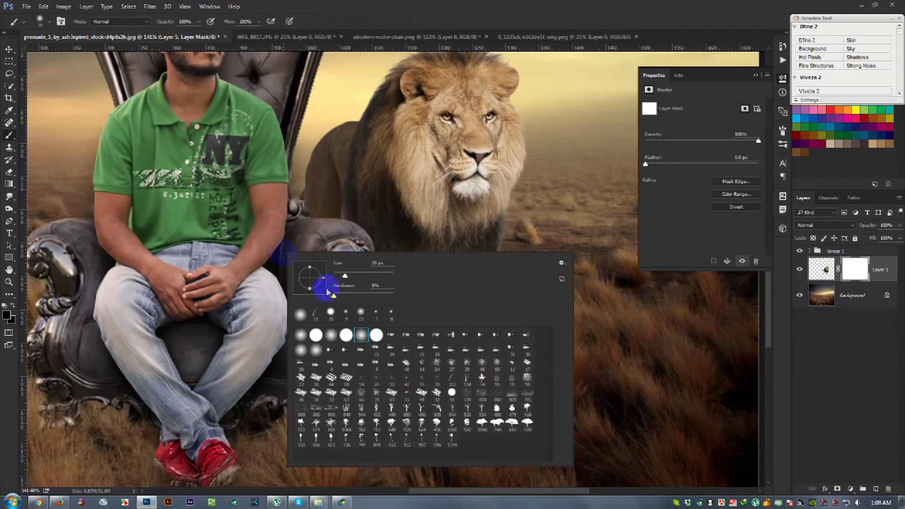
click(374, 279)
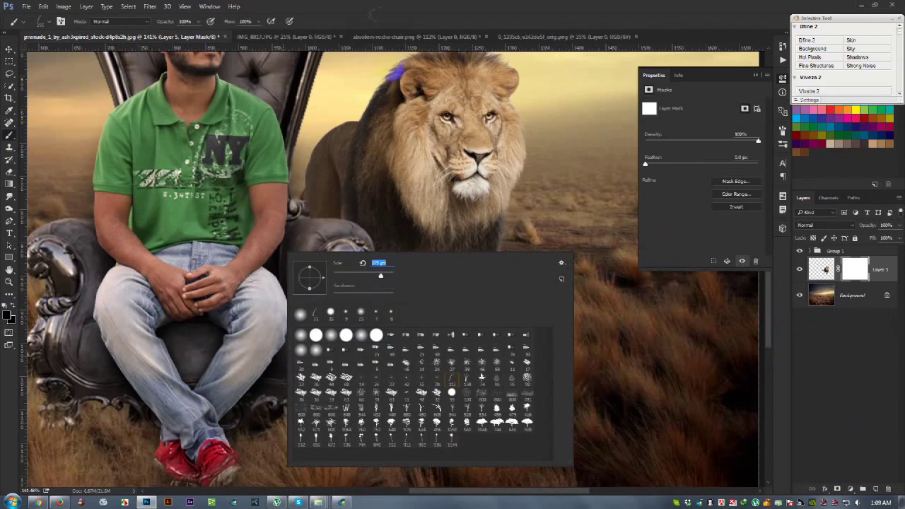
drag(374, 277, 424, 7)
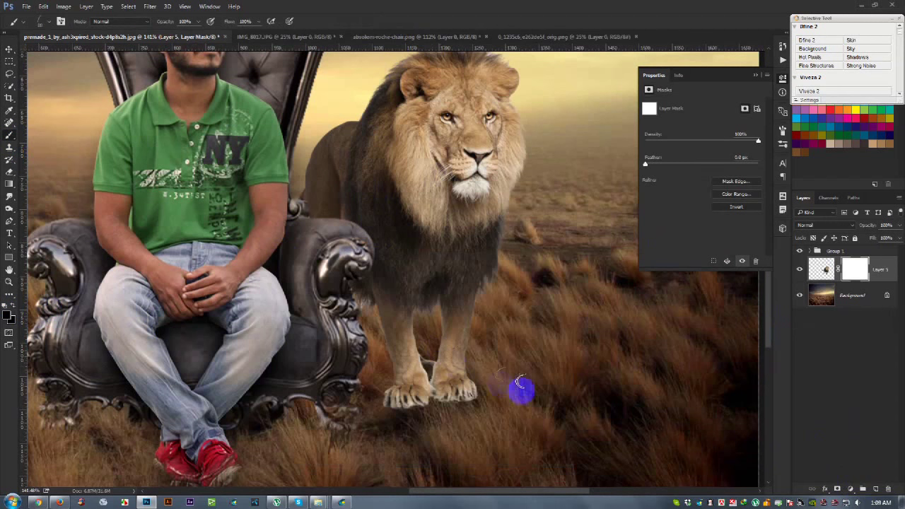
right_click(555, 345)
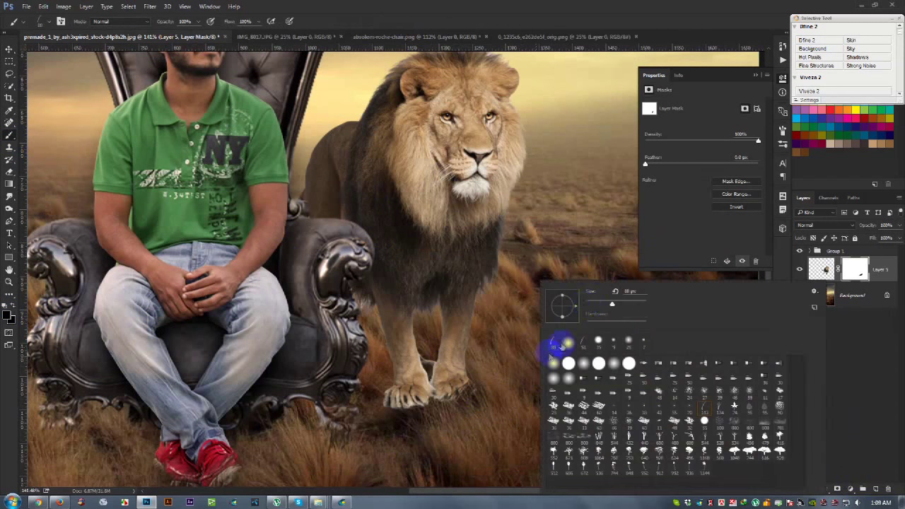
click(485, 374)
mouse_move(454, 393)
mouse_down()
mouse_move(396, 423)
mouse_move(465, 401)
mouse_move(445, 417)
mouse_up()
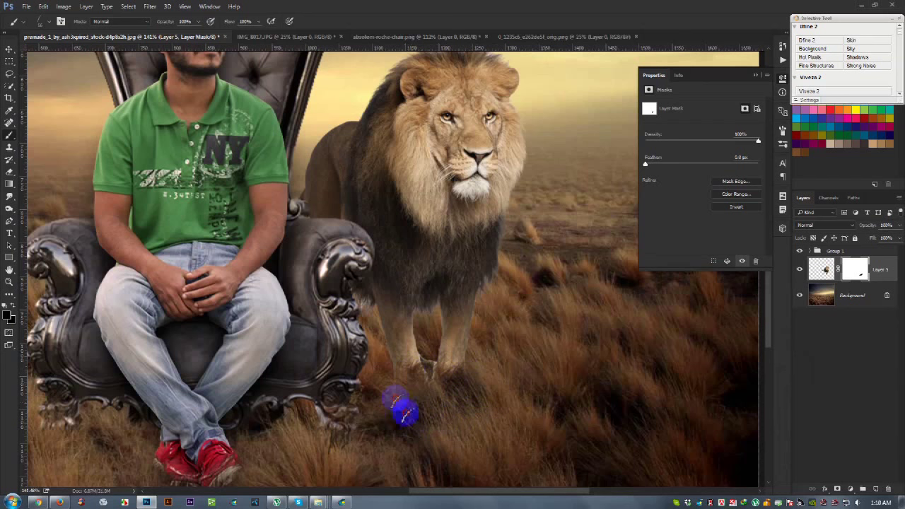
mouse_move(422, 385)
mouse_down()
mouse_move(482, 403)
mouse_move(473, 436)
mouse_move(424, 413)
mouse_move(394, 376)
mouse_move(527, 349)
mouse_up()
right_click(527, 348)
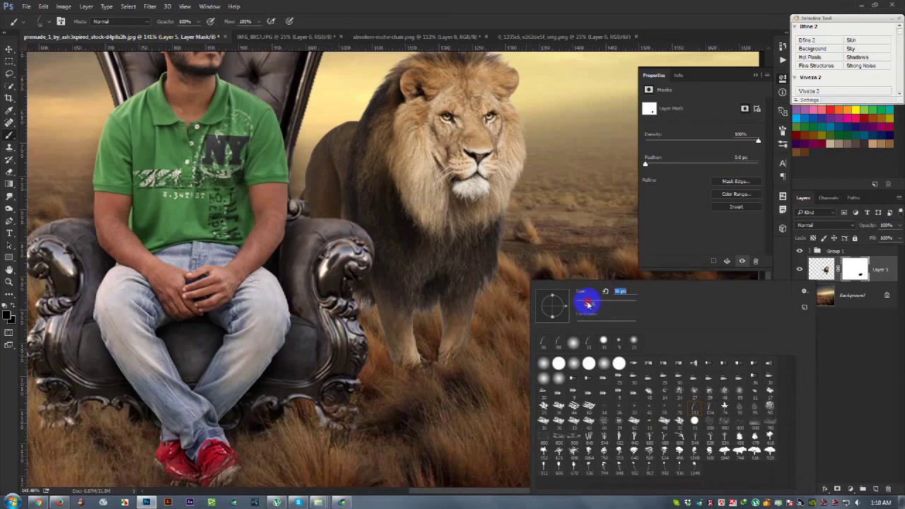
click(456, 365)
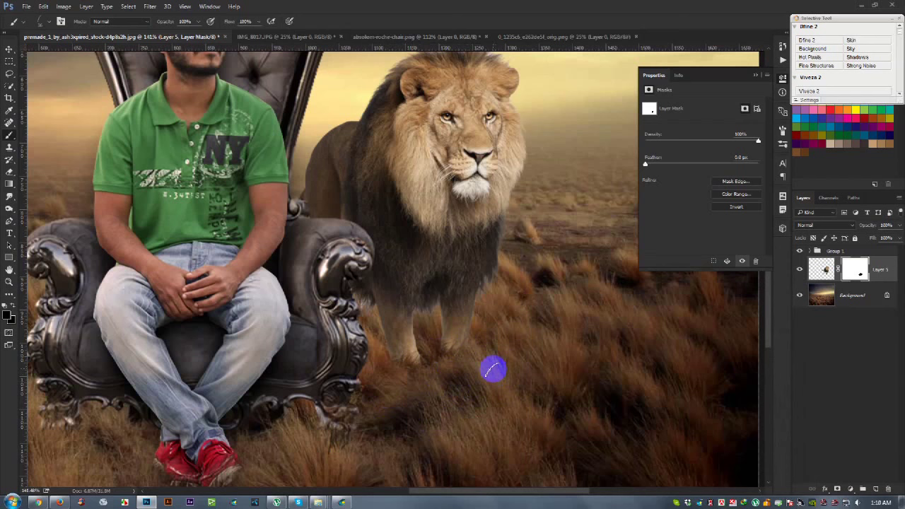
key(ctrl+minus)
key(ctrl+minus)
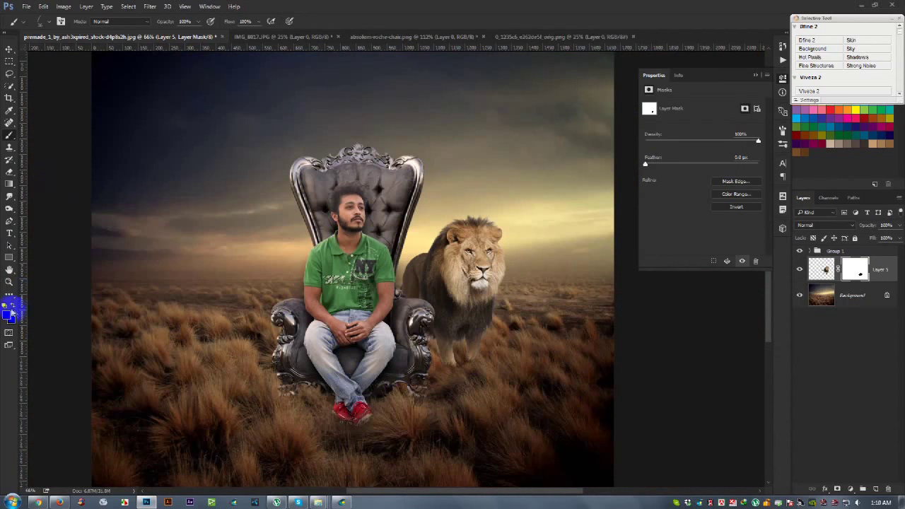
- Paint more grass over the lion's paws, then reset the background colour and black foreground
scroll(526, 410, up, 3)
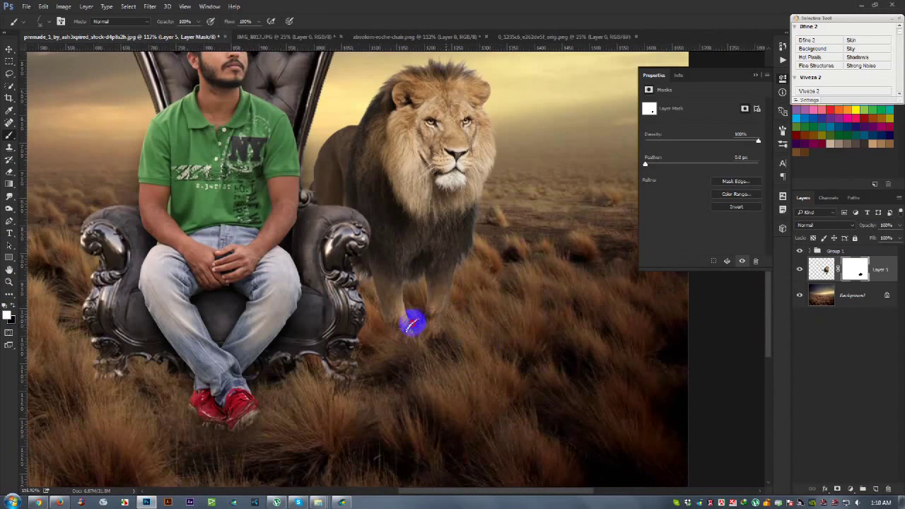
mouse_move(392, 335)
mouse_down()
mouse_move(434, 340)
mouse_move(402, 335)
mouse_move(425, 321)
mouse_up()
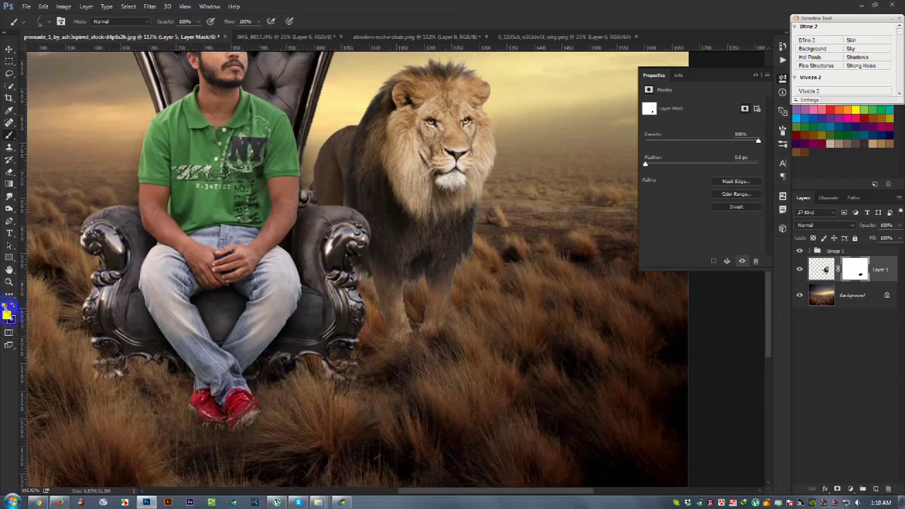
click(10, 316)
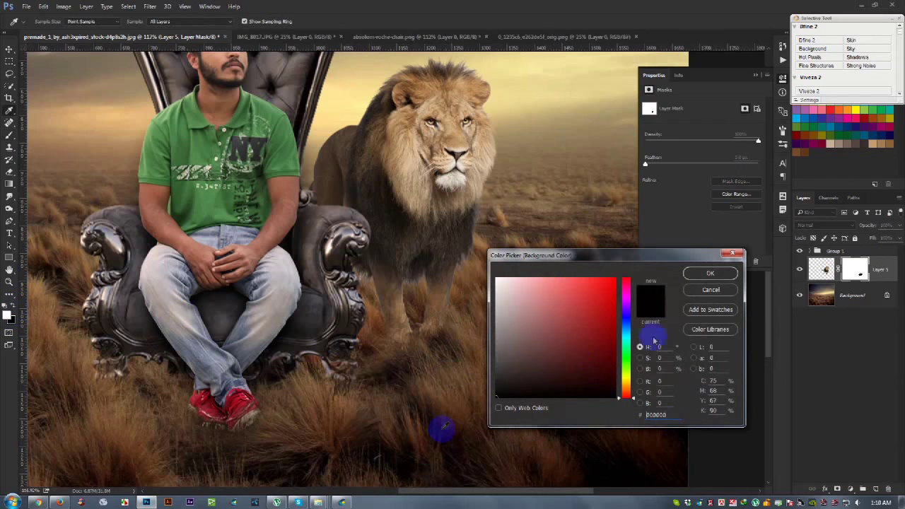
click(700, 273)
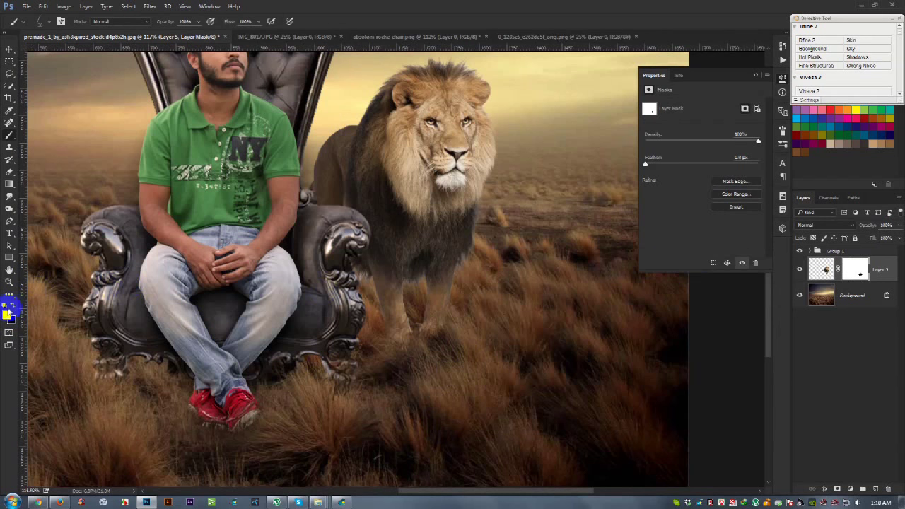
click(7, 313)
click(498, 395)
click(714, 275)
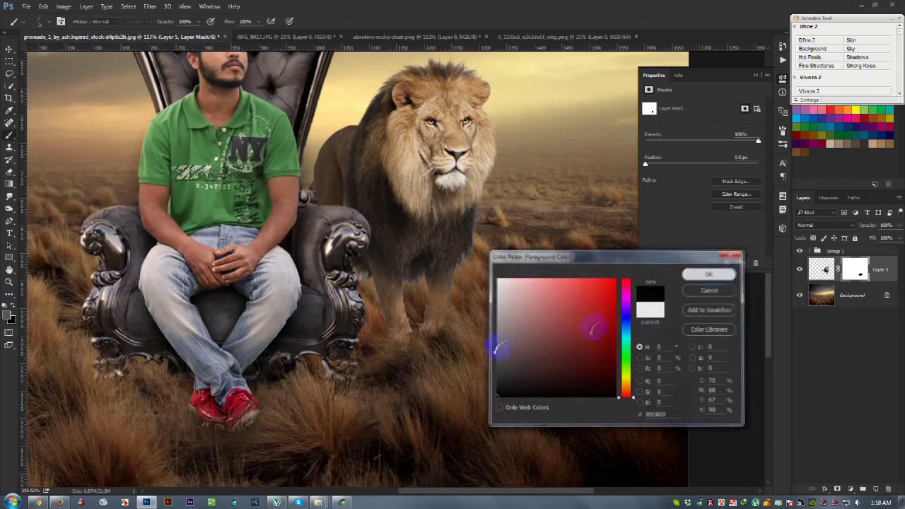
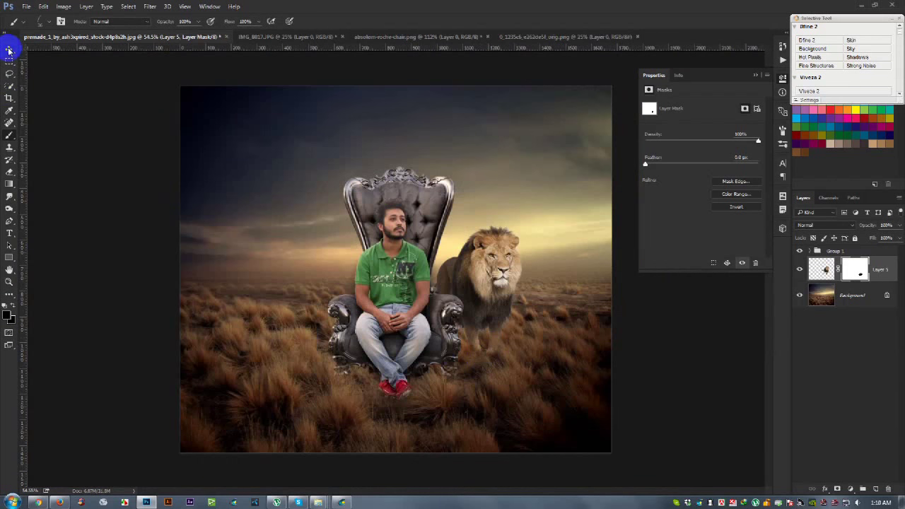
- Flip the lion copy horizontally and move it to the throne's left side
click(9, 49)
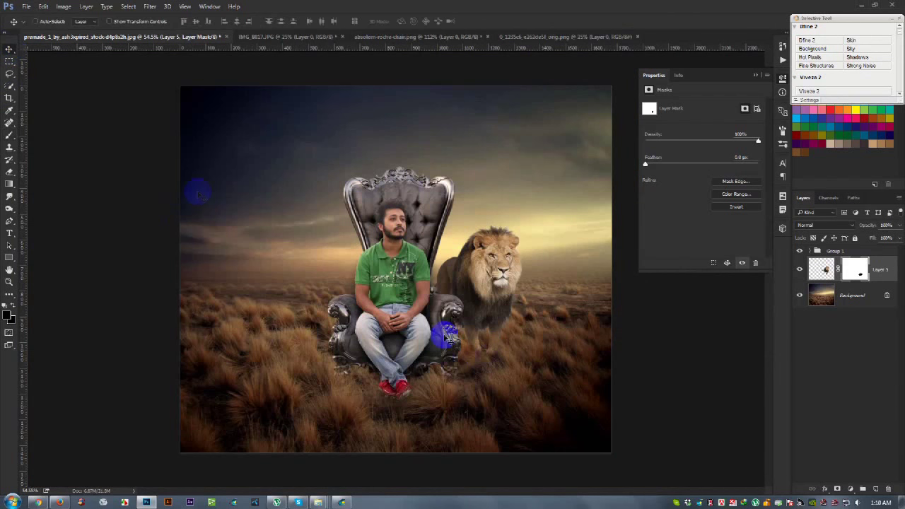
click(481, 329)
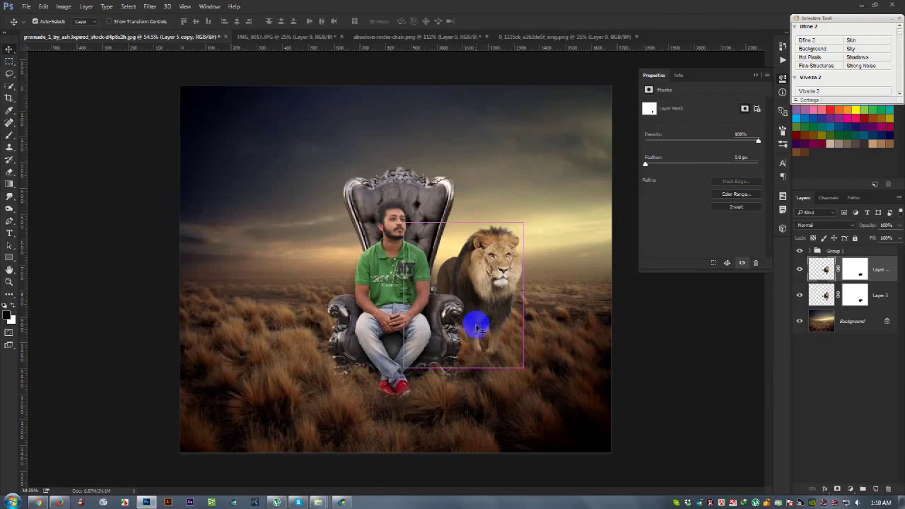
key(ctrl+t)
right_click(523, 327)
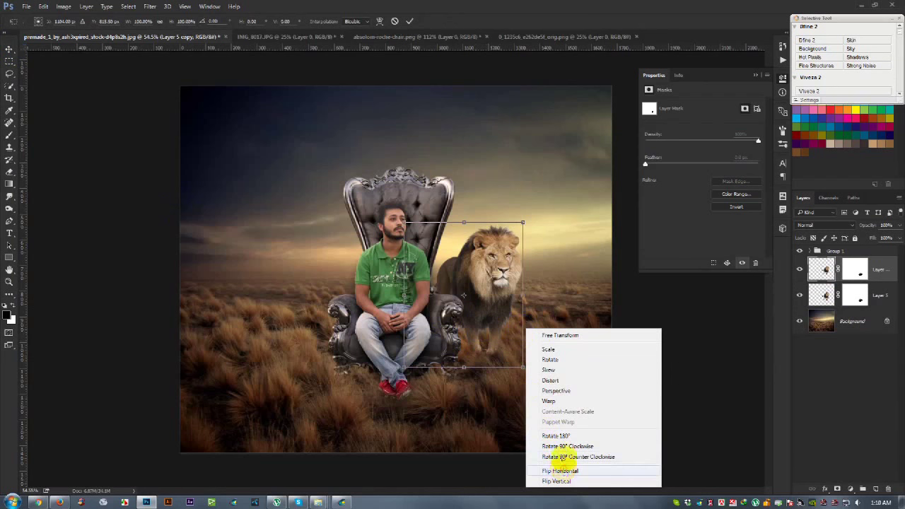
click(560, 471)
drag(495, 303, 354, 301)
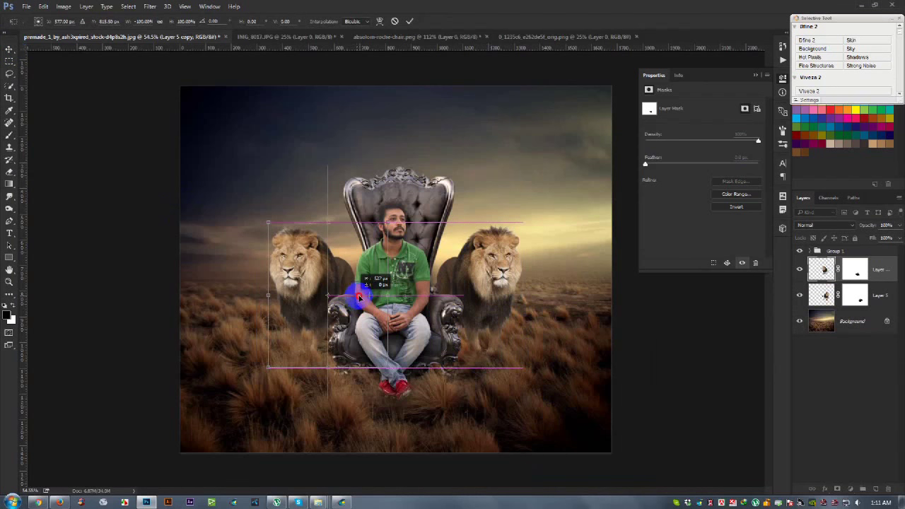
drag(359, 297, 363, 297)
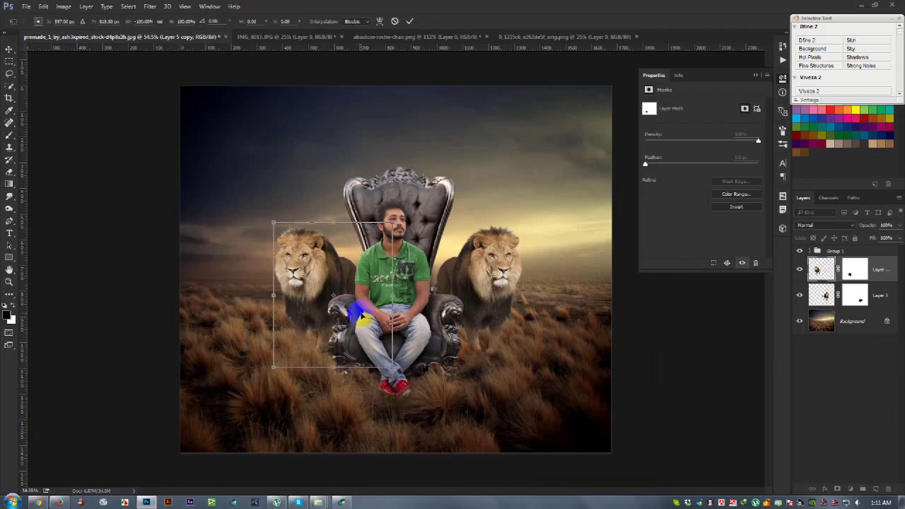
- Commit the mirrored lion, reposition it beside the throne and nudge it down
scroll(360, 316, up, 2)
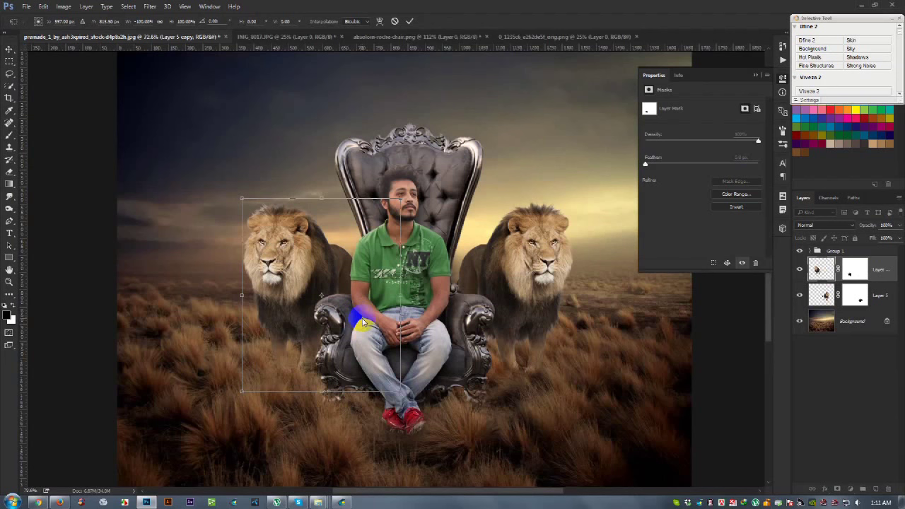
click(410, 21)
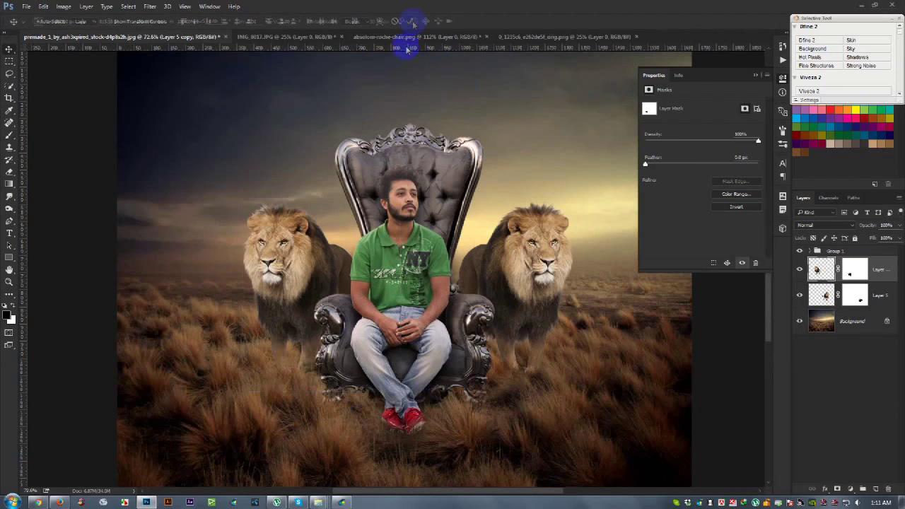
drag(423, 278, 321, 268)
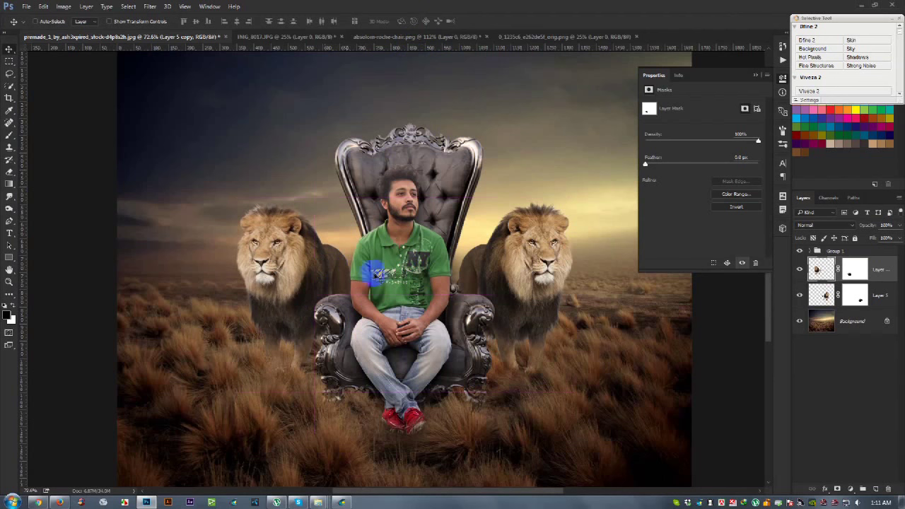
key(shift+Down)
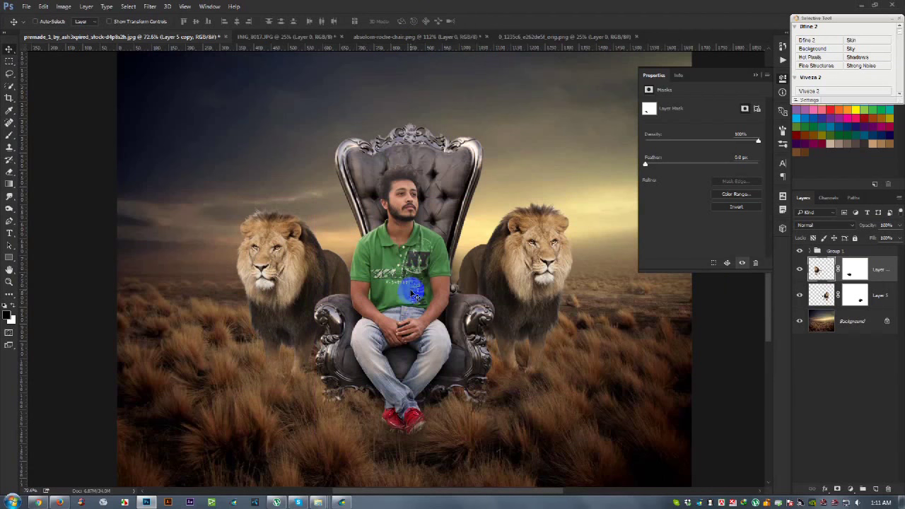
- Close the Properties panel
click(764, 74)
click(749, 87)
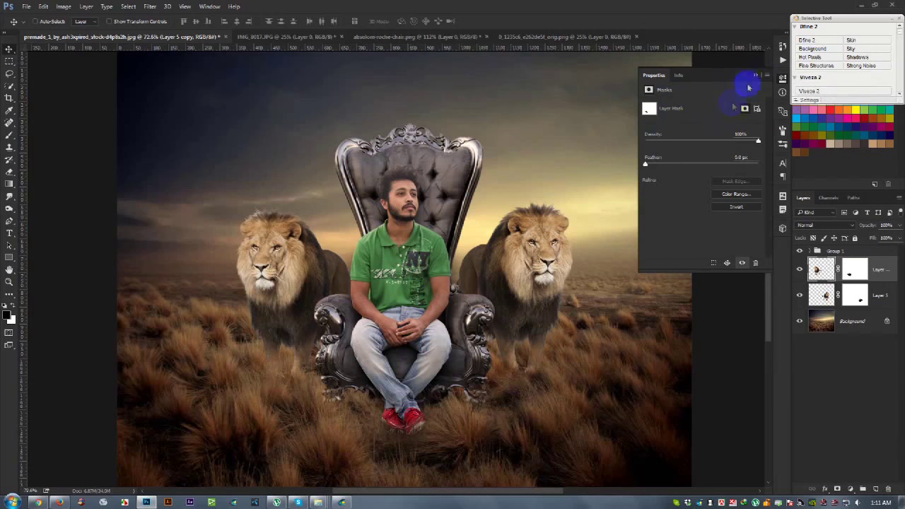
click(753, 76)
scroll(434, 302, down, 2)
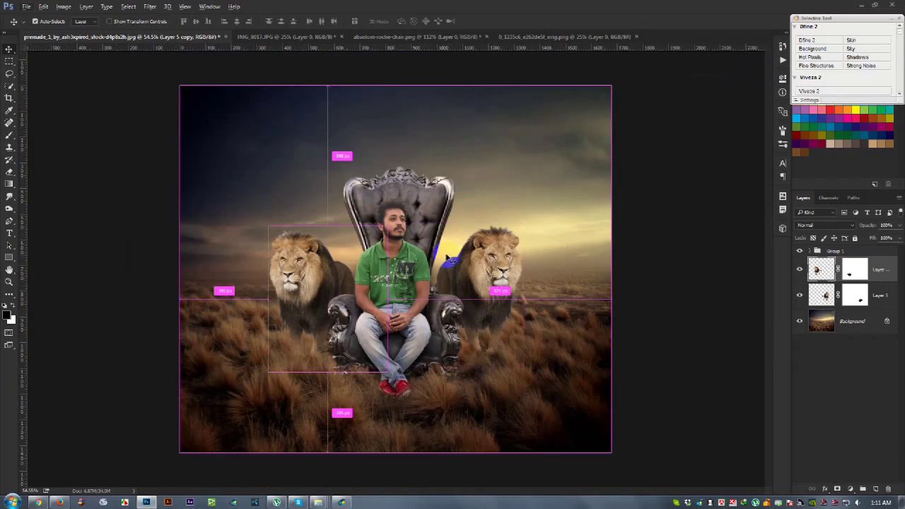
key(ctrl+j)
key(ctrl+t)
mouse_move(443, 262)
mouse_down()
mouse_move(348, 266)
mouse_move(350, 274)
mouse_up()
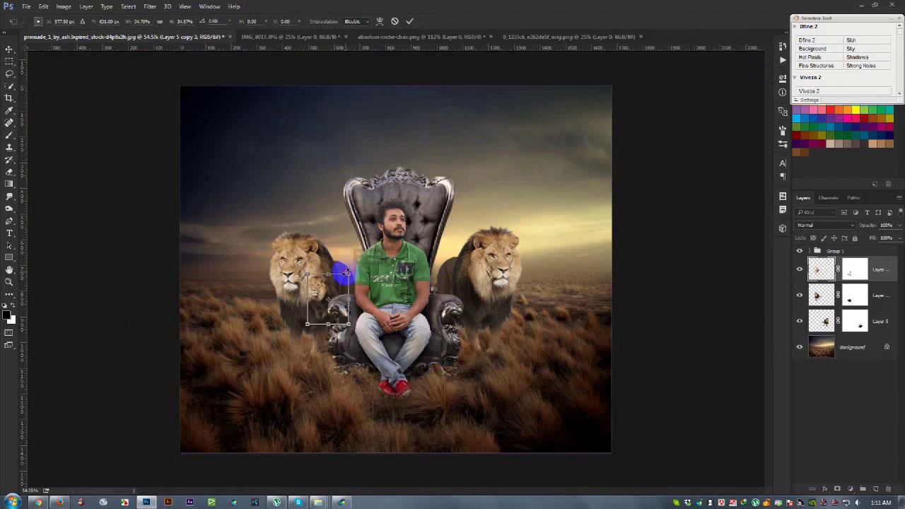
key(Return)
drag(893, 269, 880, 324)
mouse_move(407, 286)
mouse_down()
mouse_move(680, 265)
mouse_move(648, 273)
mouse_move(642, 288)
mouse_move(281, 288)
mouse_move(290, 282)
mouse_up()
key(Delete)
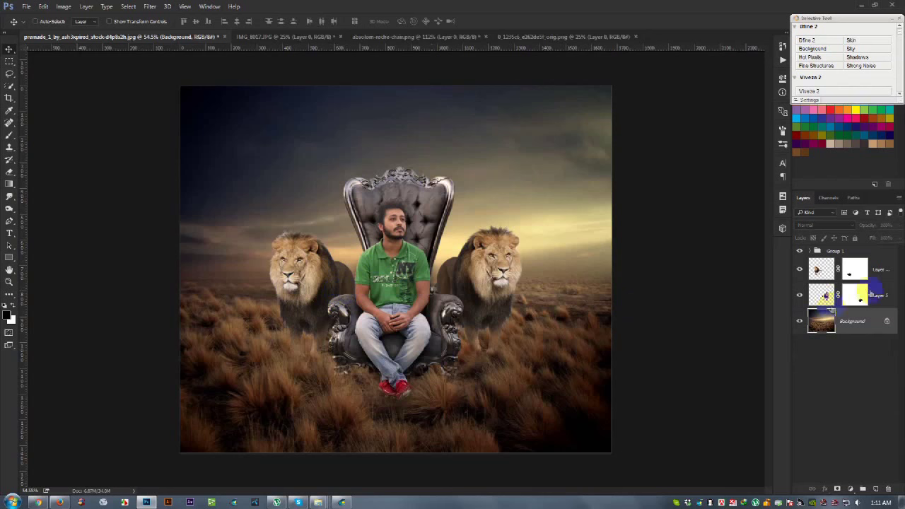
click(881, 268)
- Select Photo Filter 2 through Layer 3 in Group 1 and nudge them right
scroll(346, 458, up, 5)
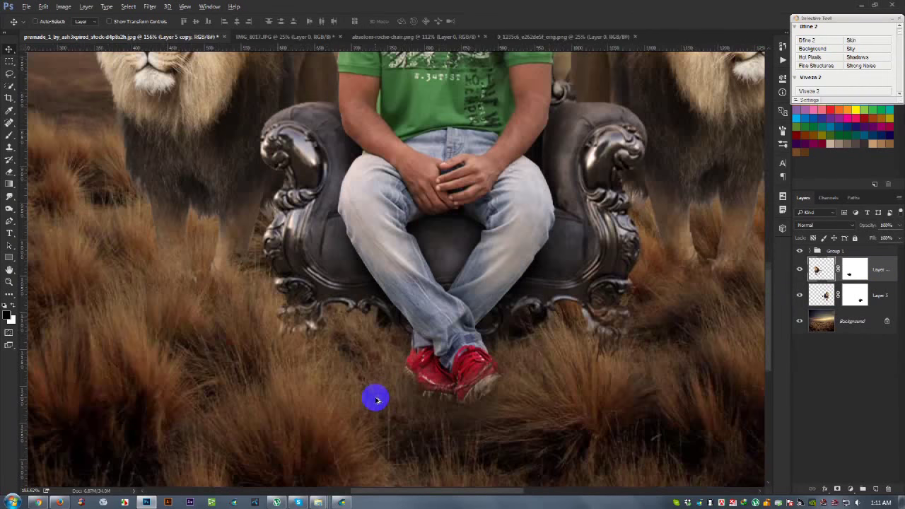
scroll(480, 345, down, 3)
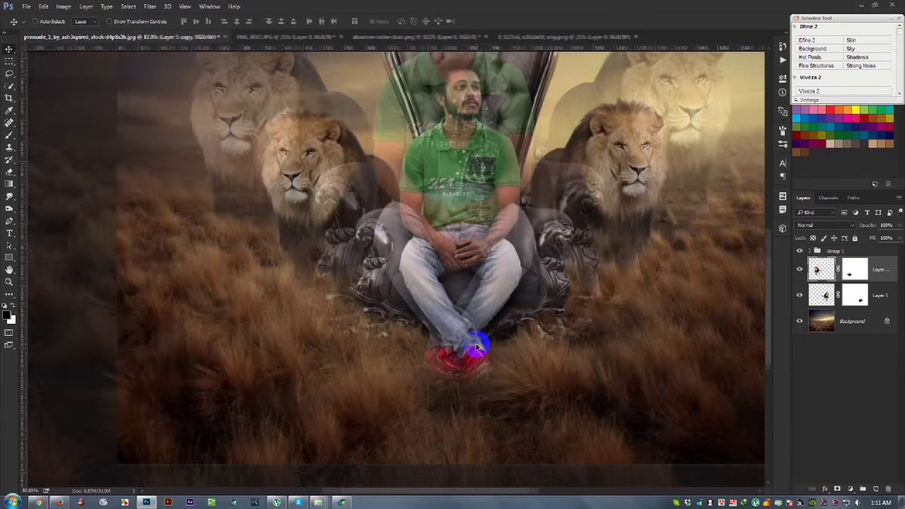
scroll(479, 347, down, 1)
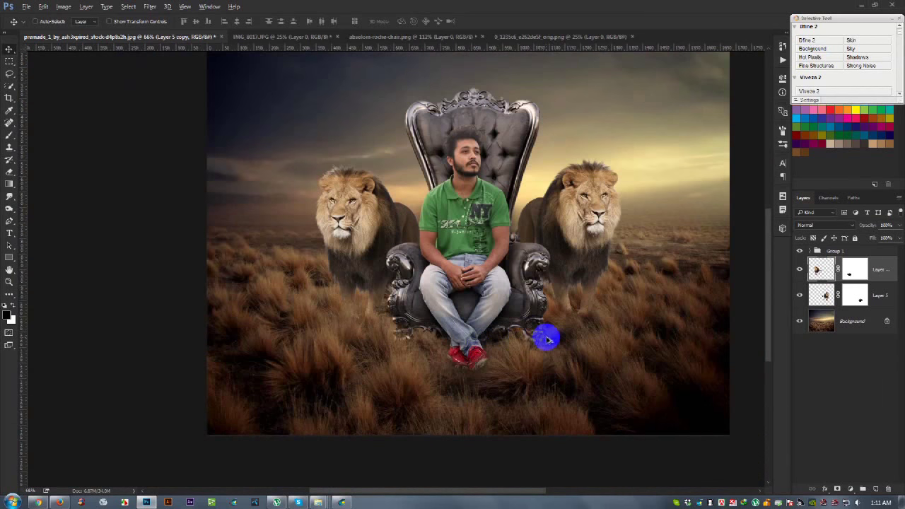
scroll(540, 342, up, 1)
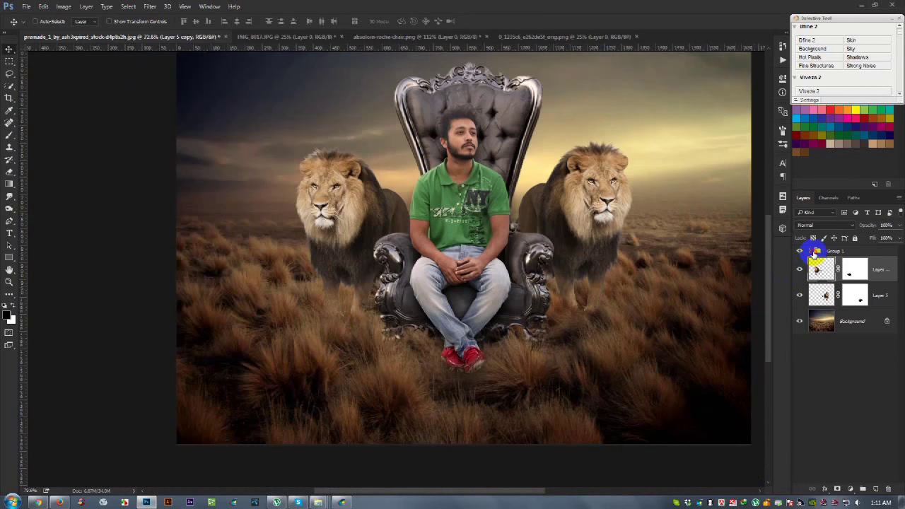
click(817, 252)
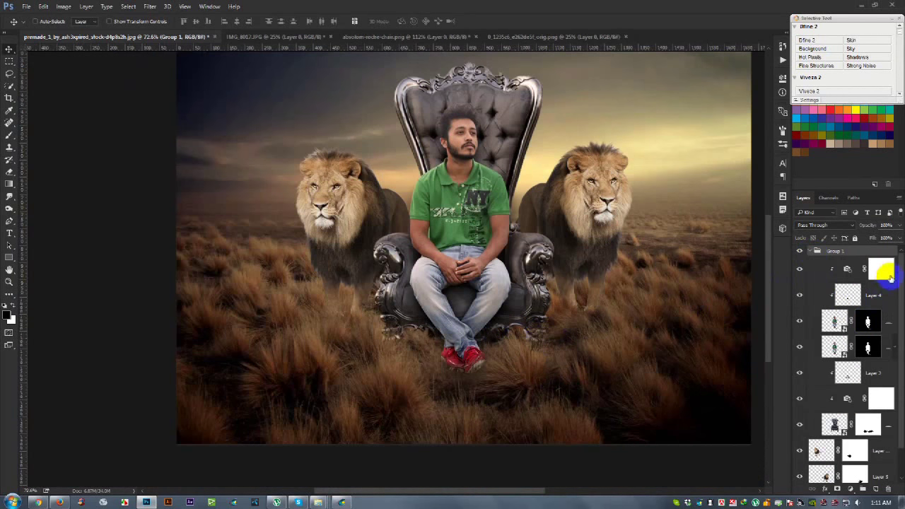
click(891, 278)
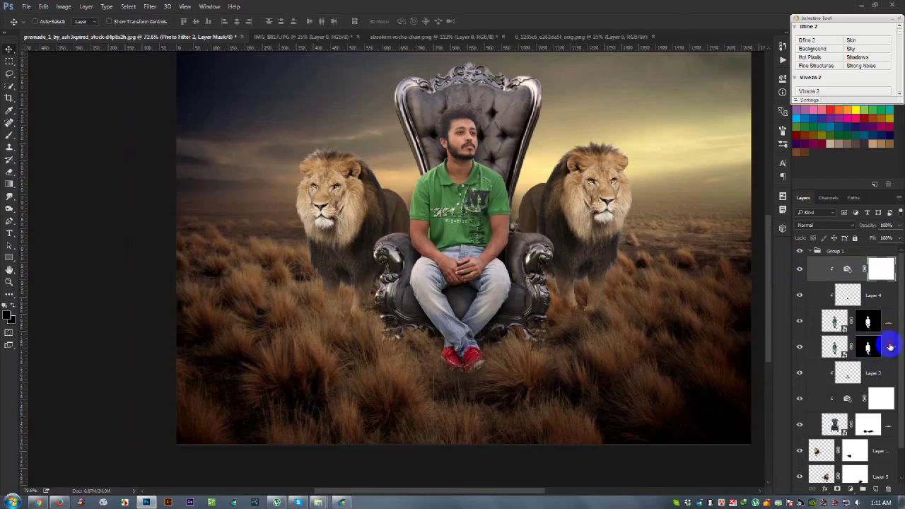
shift+click(890, 346)
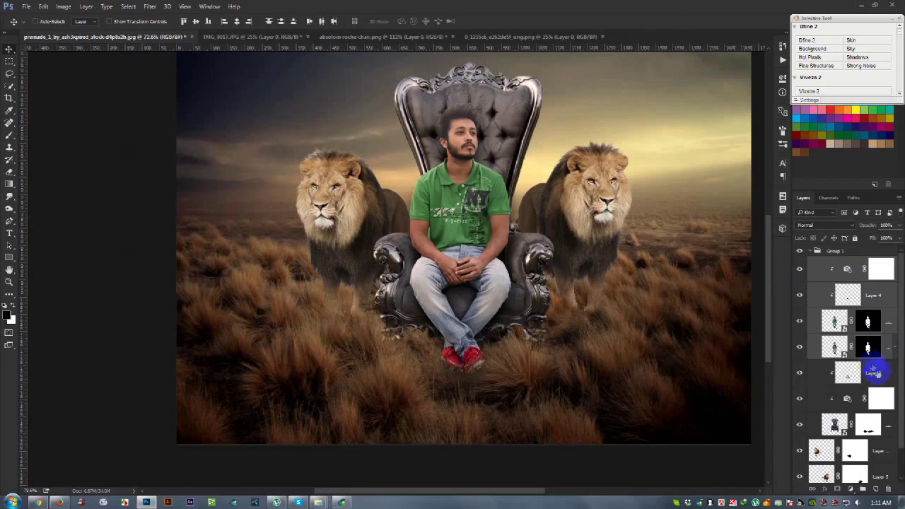
shift+click(879, 364)
key(Right)
key(Right)
key(Right)
key(Right)
key(Right)
key(Right)
key(Right)
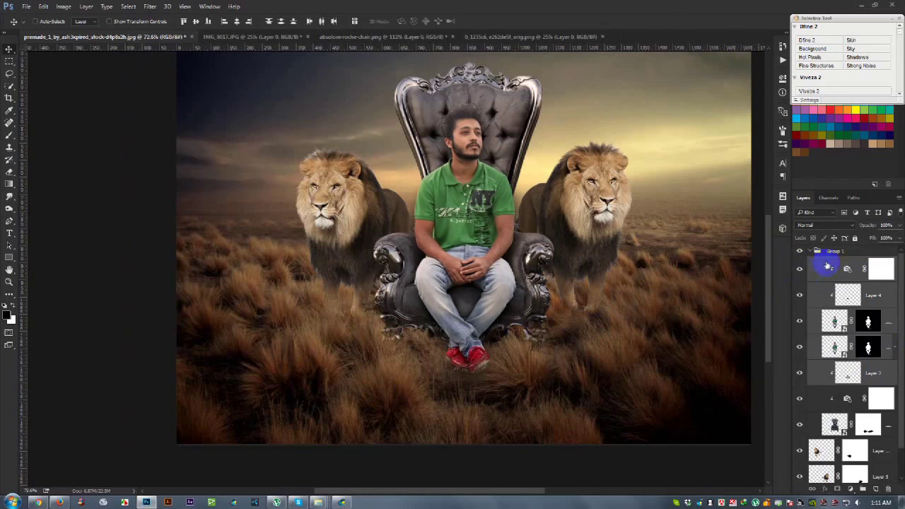
click(815, 253)
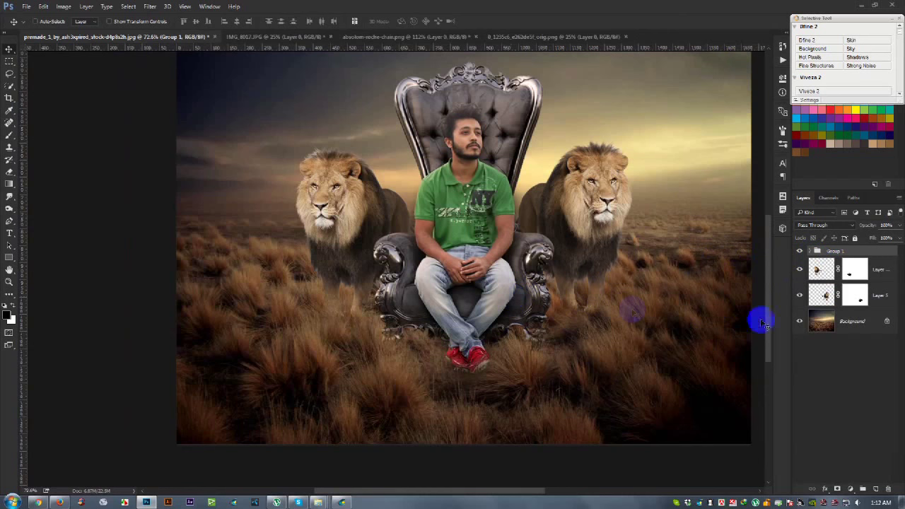
- Select the mirrored lion layer and switch to another toolbar tool
click(821, 269)
scroll(527, 318, up, 1)
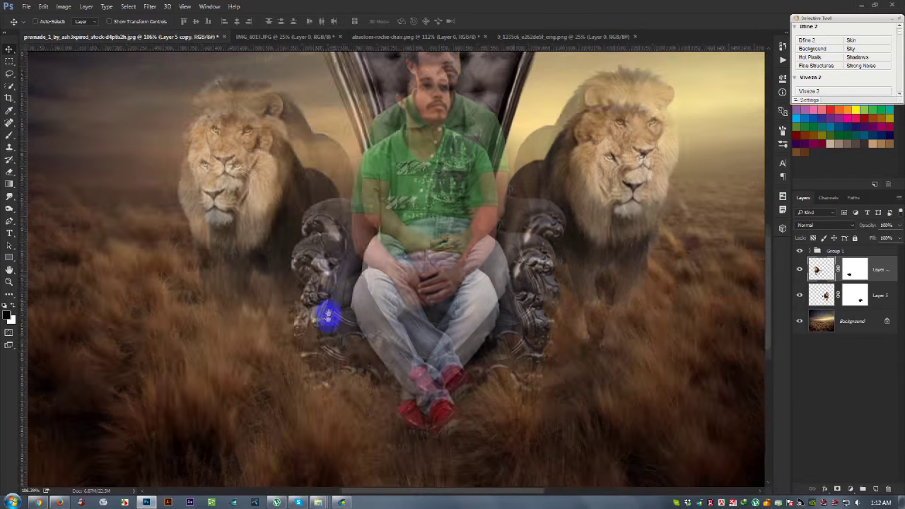
scroll(311, 315, up, 1)
click(9, 161)
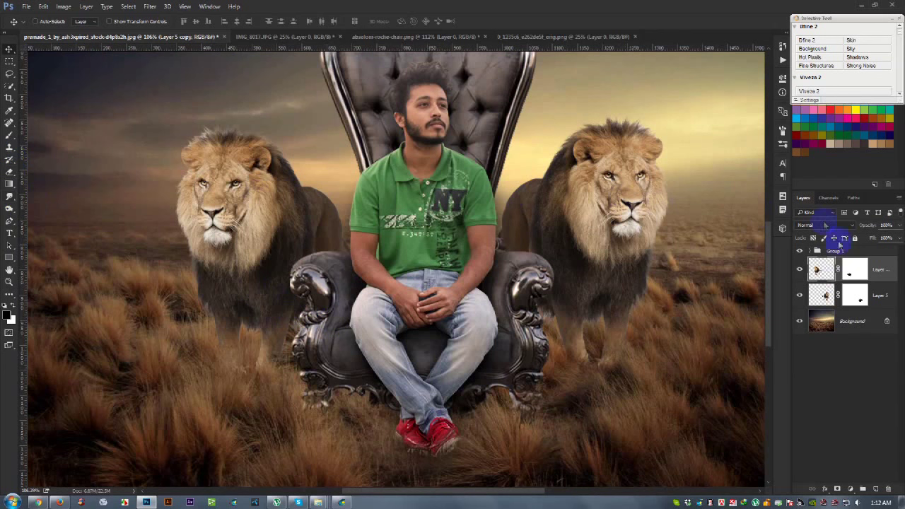
- Add a clipped layer and paint a dark shadow over the left lion with a soft brush
click(876, 488)
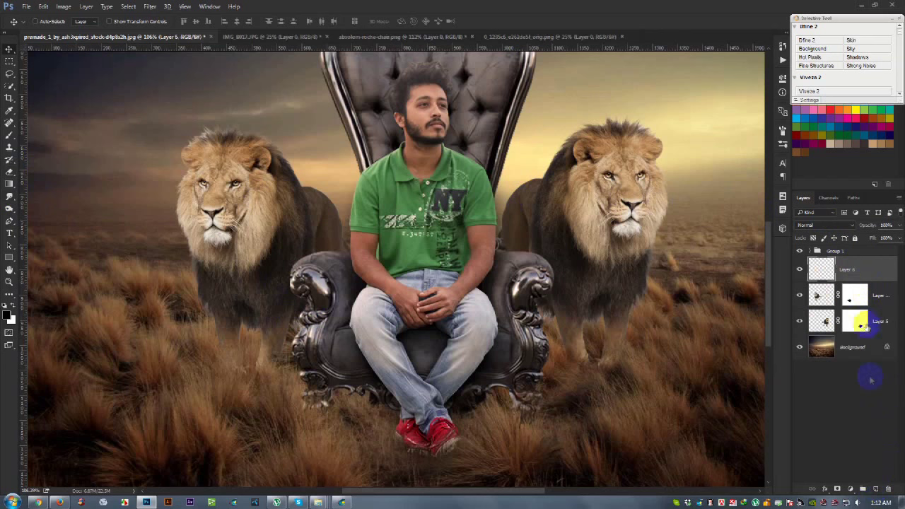
alt+click(869, 281)
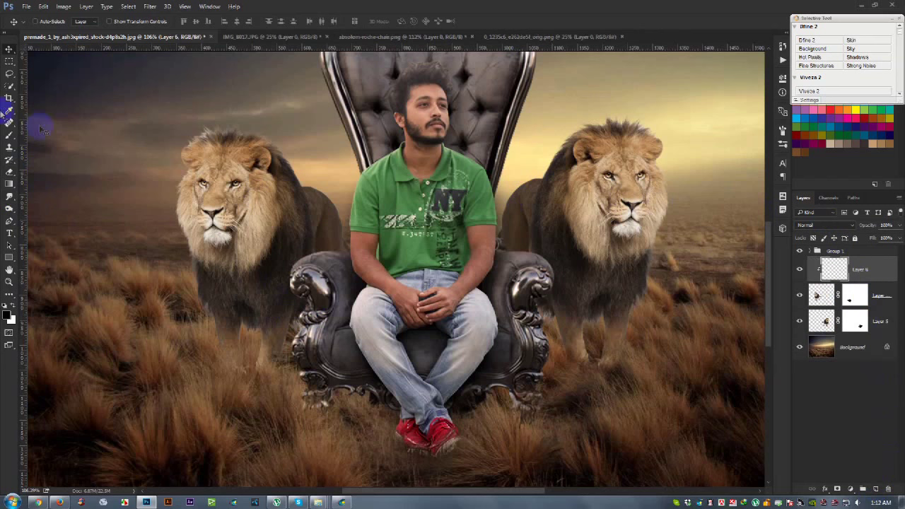
drag(9, 135, 55, 137)
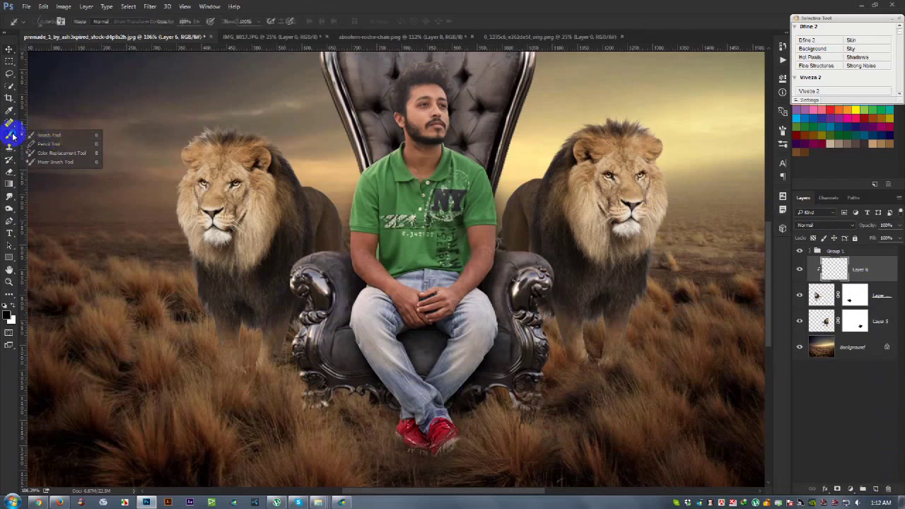
right_click(314, 252)
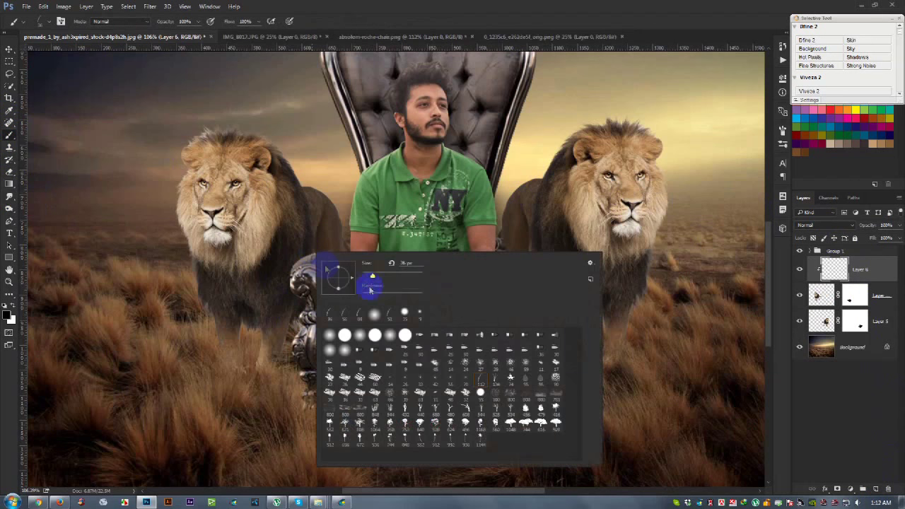
click(374, 315)
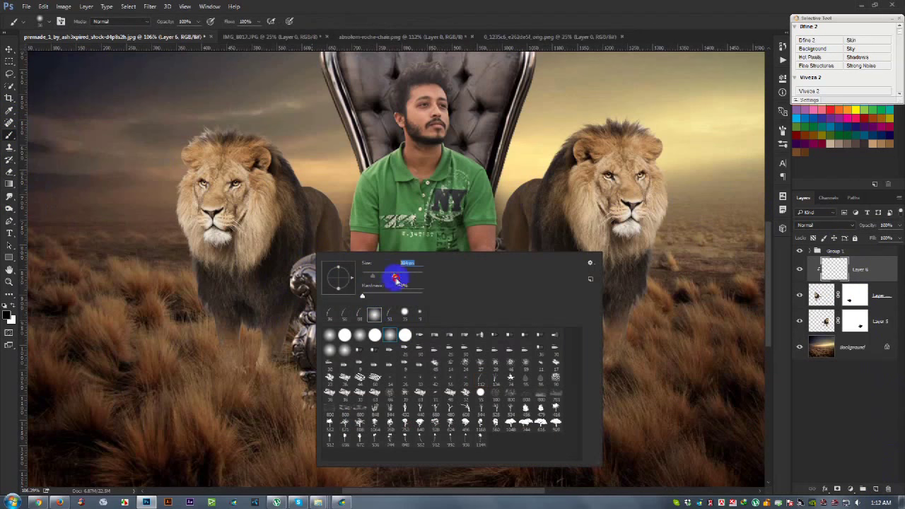
click(335, 231)
mouse_move(334, 231)
mouse_down()
mouse_move(307, 314)
mouse_move(259, 309)
mouse_move(224, 324)
mouse_move(212, 353)
mouse_move(212, 299)
mouse_move(304, 196)
mouse_move(297, 168)
mouse_up()
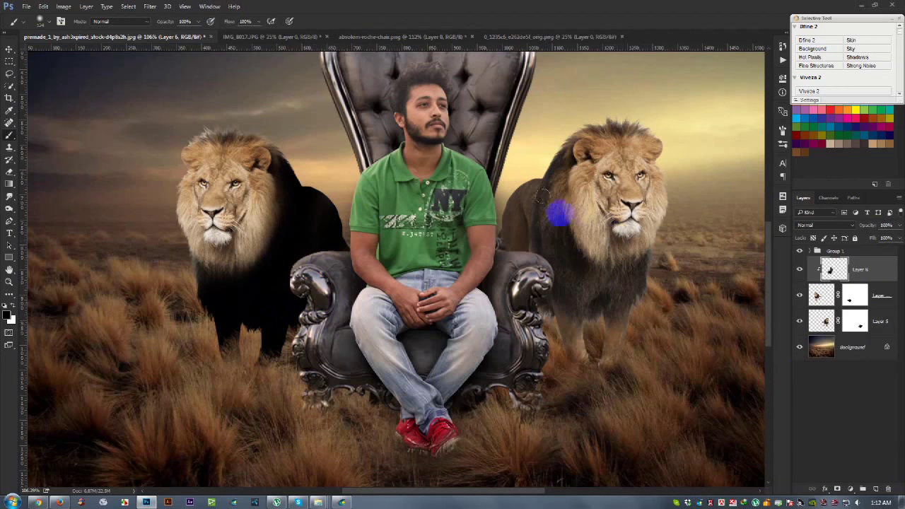
- Lower the shadow layer's opacity and apply a Gaussian Blur of about 19 px
click(857, 292)
click(835, 269)
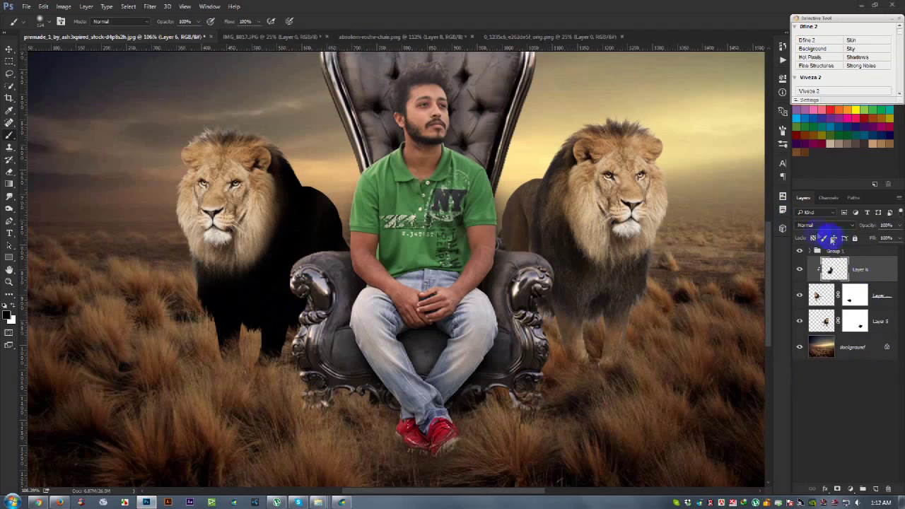
drag(863, 228, 831, 225)
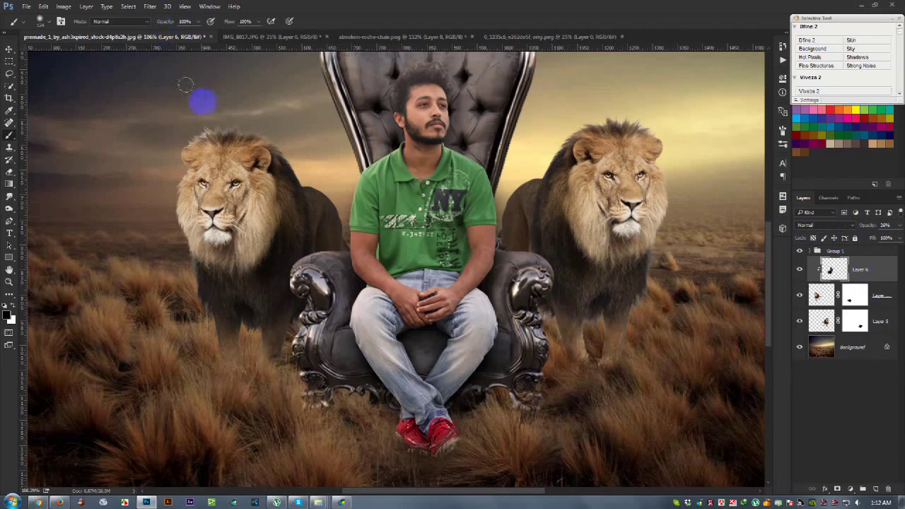
click(150, 7)
mouse_move(155, 115)
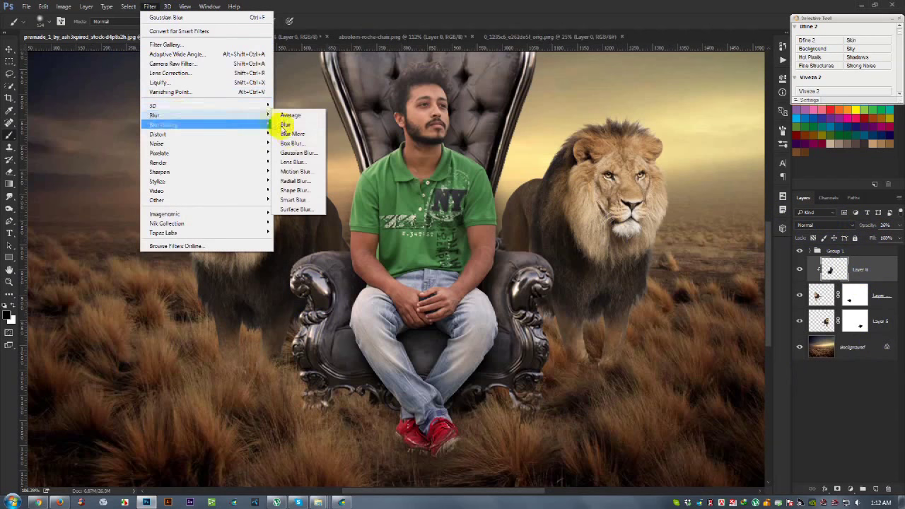
click(297, 153)
click(652, 315)
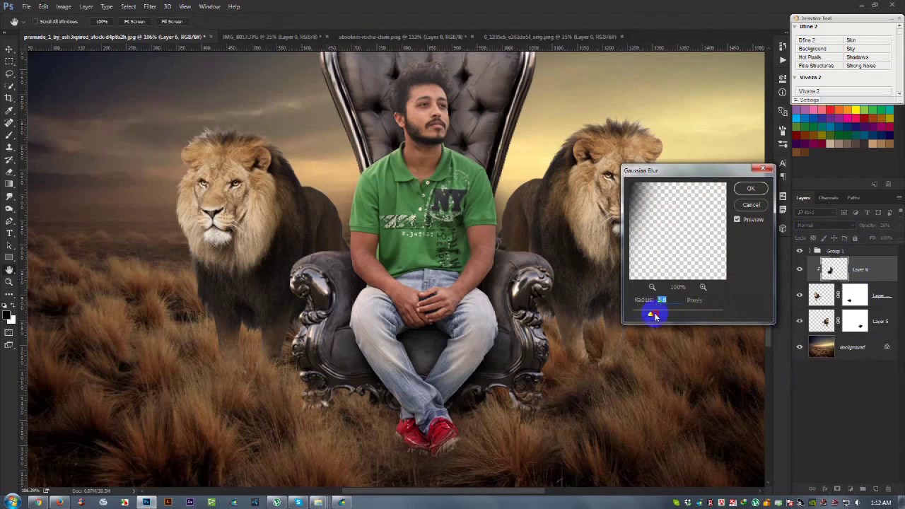
click(751, 187)
click(856, 321)
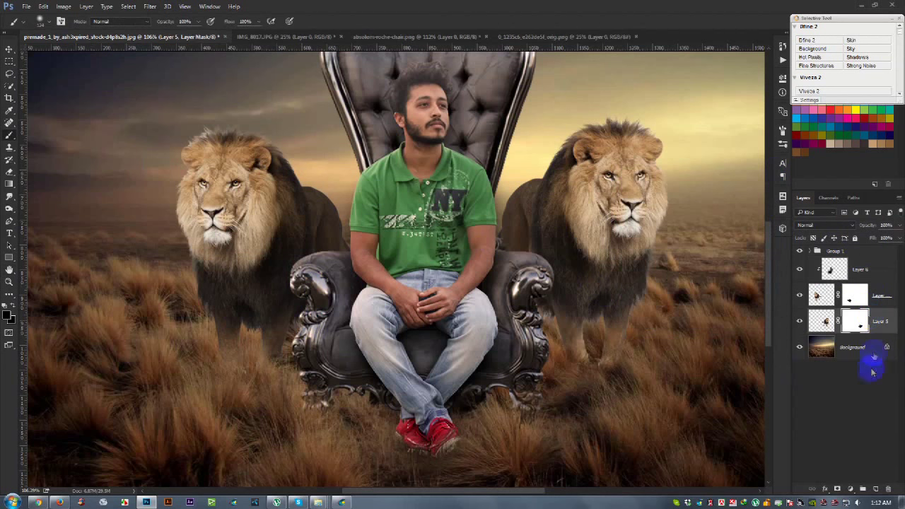
- Add a layer clipped to Layer 5 and paint black shadow along the right lion's side
click(877, 491)
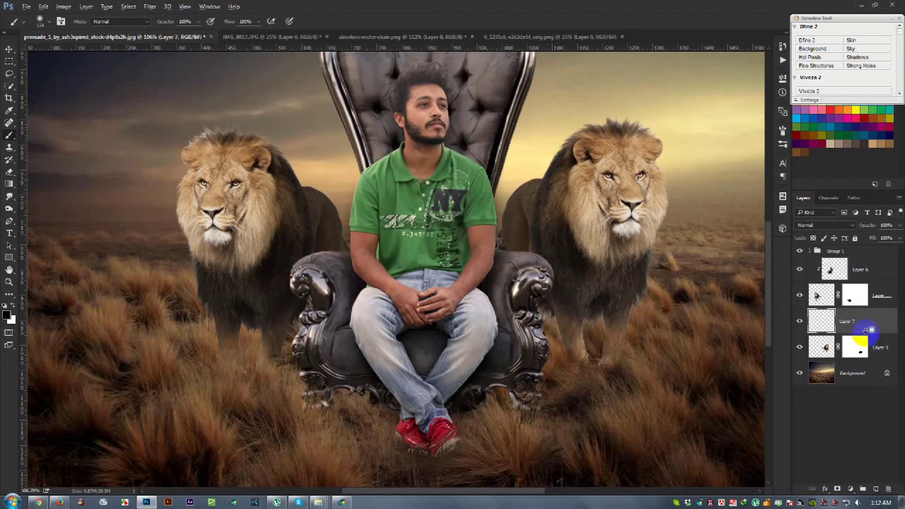
alt+click(869, 331)
mouse_move(529, 211)
mouse_down()
mouse_move(536, 299)
mouse_move(561, 364)
mouse_up()
mouse_move(638, 338)
mouse_down()
mouse_move(525, 229)
mouse_move(578, 304)
mouse_move(596, 301)
mouse_move(622, 332)
mouse_up()
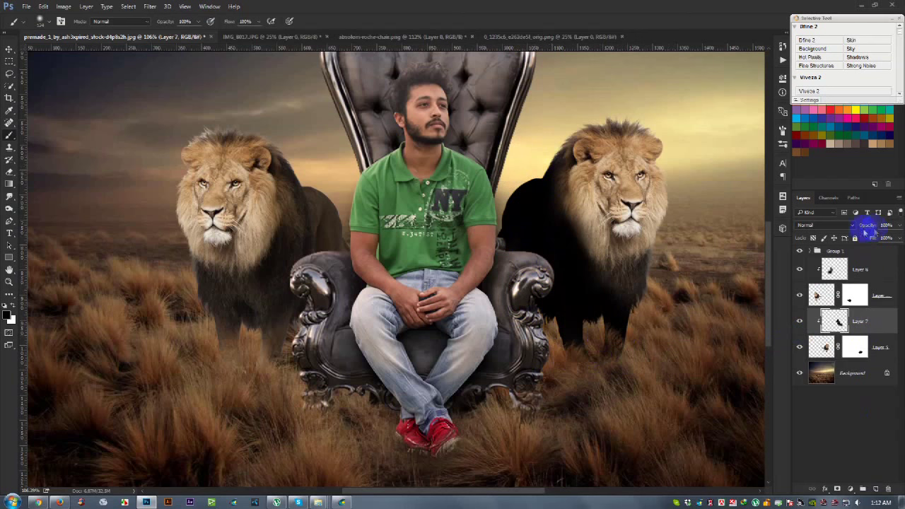
- Set Layer 7 and Layer 6 to Soft Light and lower their opacity
click(838, 225)
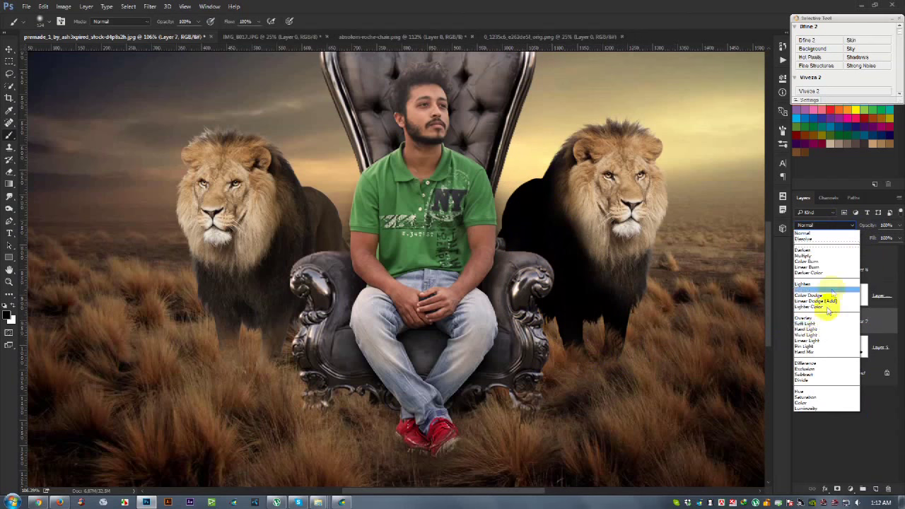
click(817, 325)
mouse_move(867, 226)
mouse_down()
mouse_move(852, 226)
mouse_move(851, 242)
mouse_up()
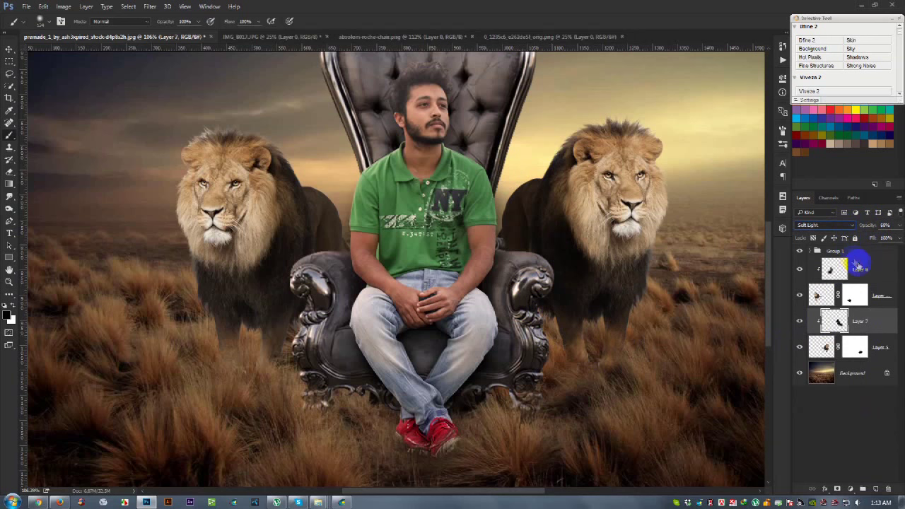
click(856, 263)
click(824, 225)
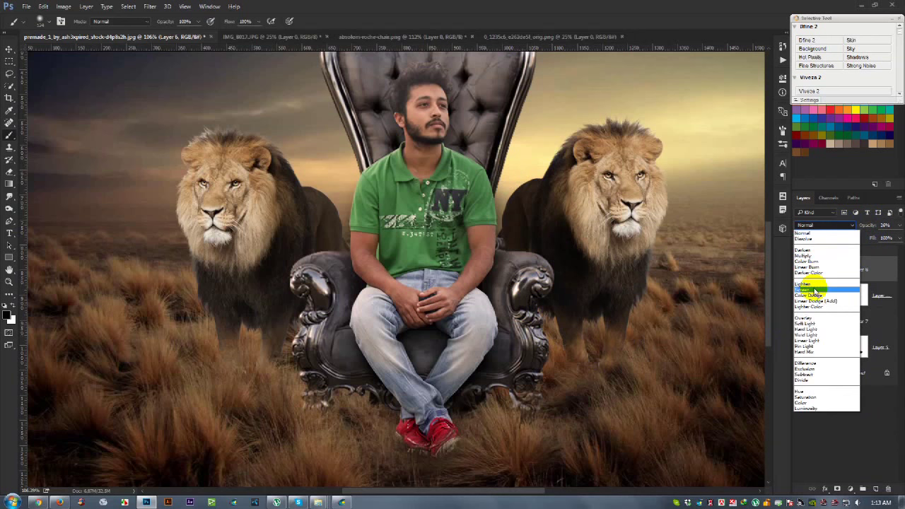
click(806, 323)
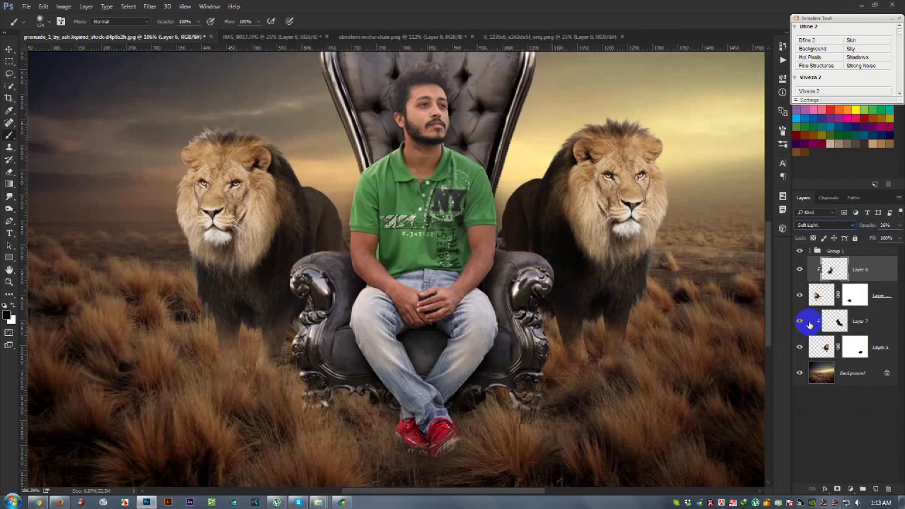
click(857, 321)
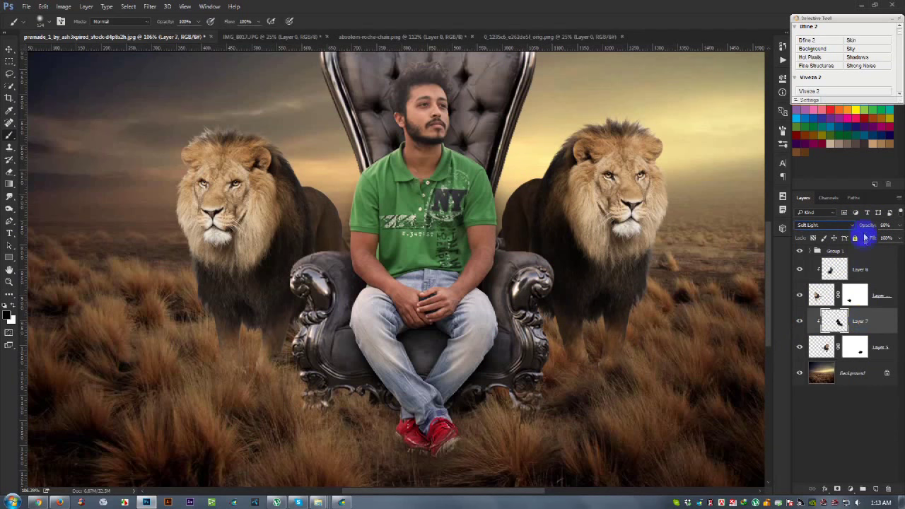
drag(864, 228, 853, 226)
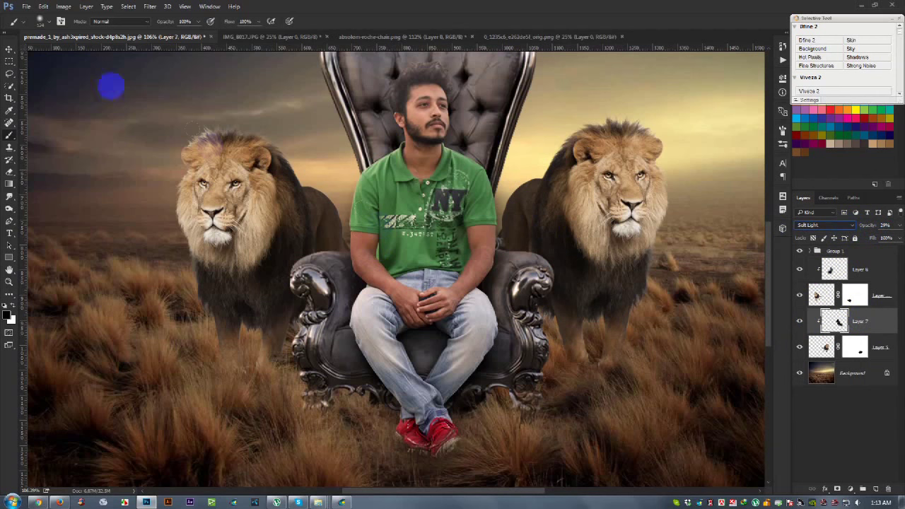
click(10, 50)
scroll(314, 253, down, 3)
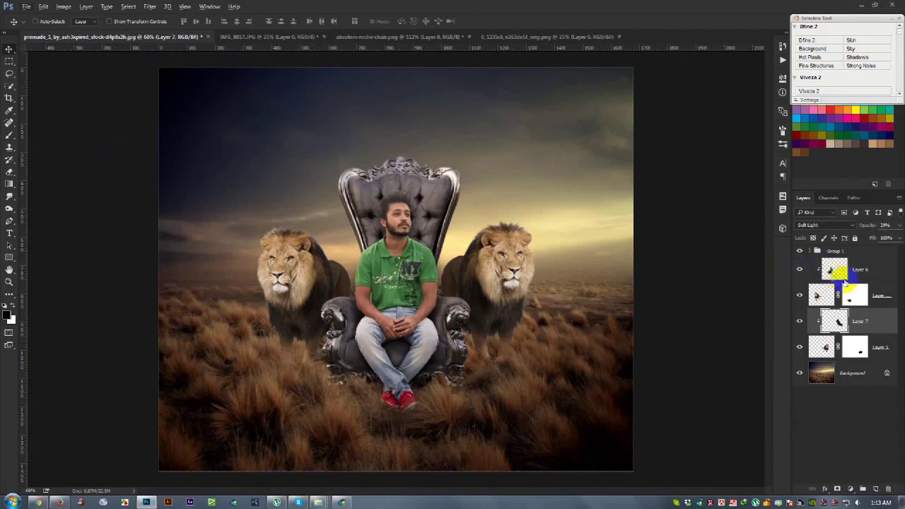
- Rasterize the man's Layer 2 copy inside Group 1
click(812, 252)
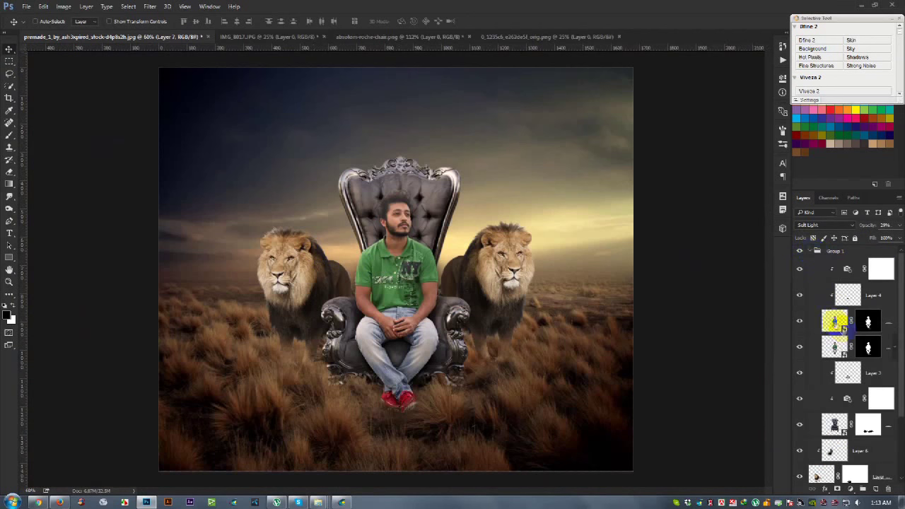
right_click(833, 322)
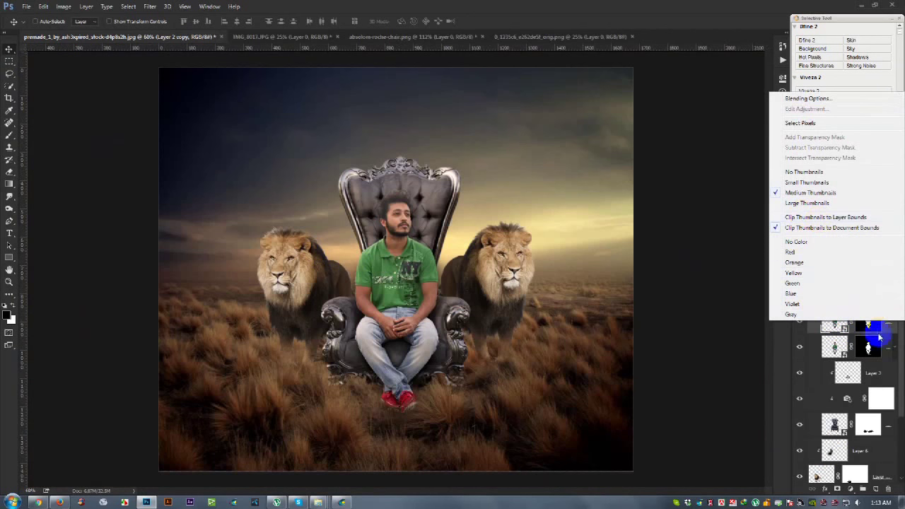
right_click(885, 324)
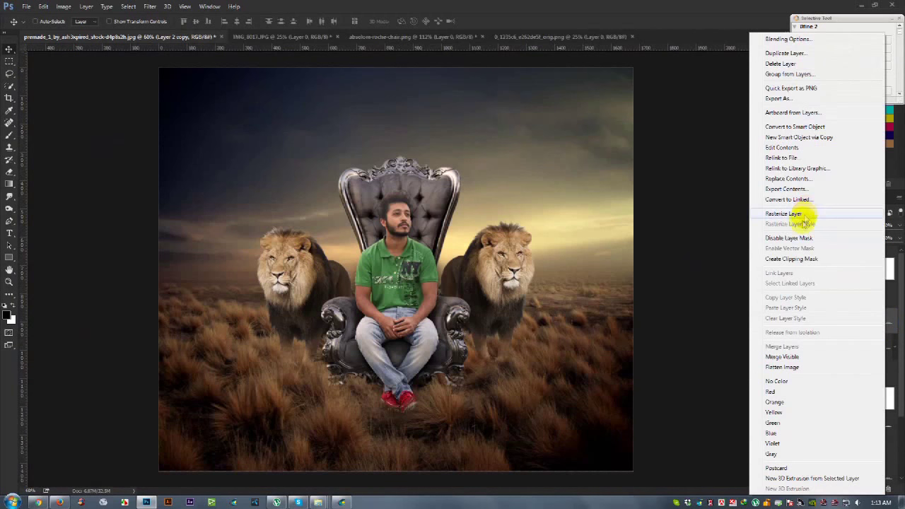
click(795, 214)
- Use the Dodge Tool to lighten the man's face from beard to hair
scroll(398, 236, up, 5)
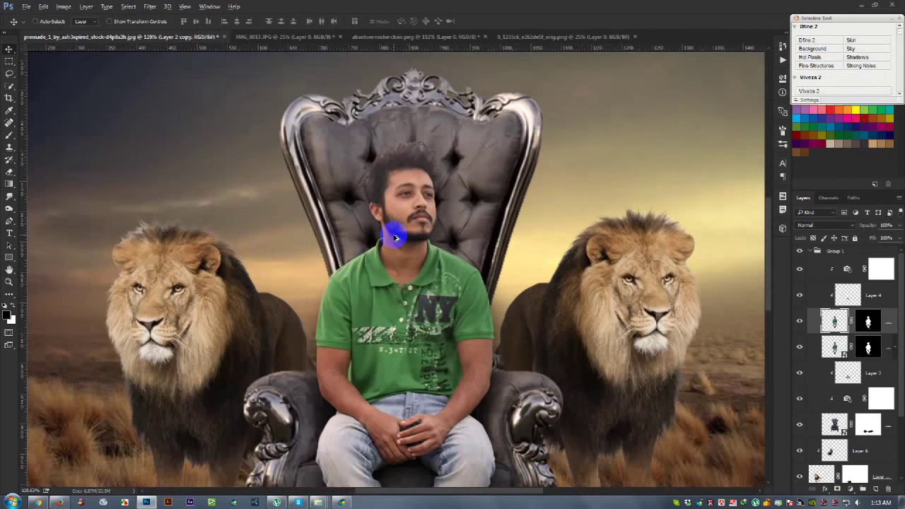
scroll(396, 210, up, 1)
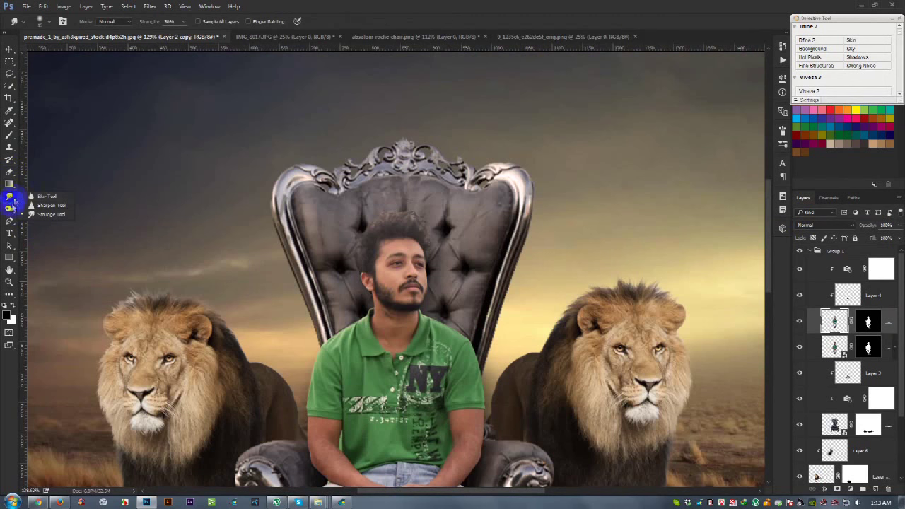
click(9, 208)
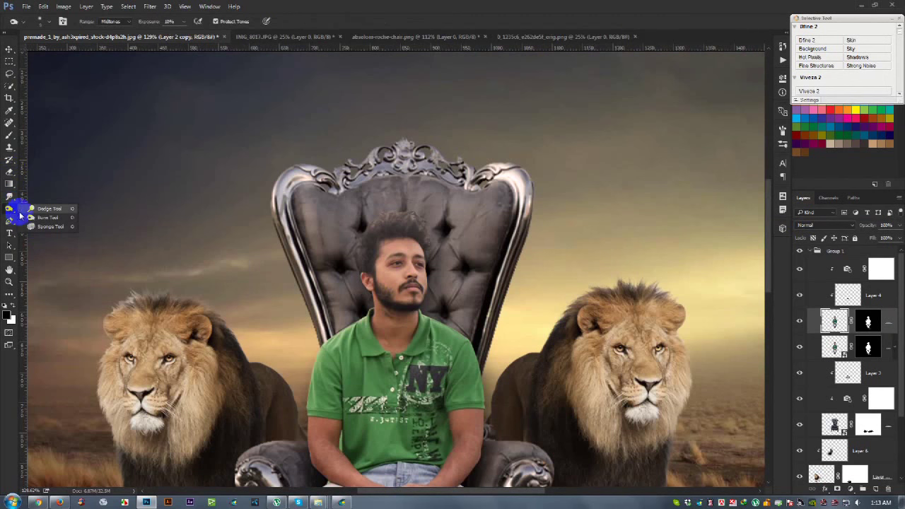
click(43, 209)
right_click(400, 259)
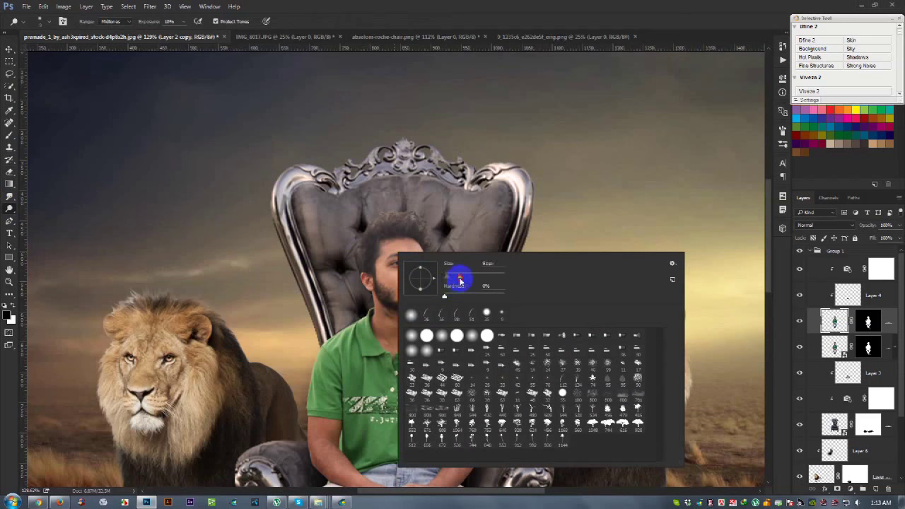
click(380, 266)
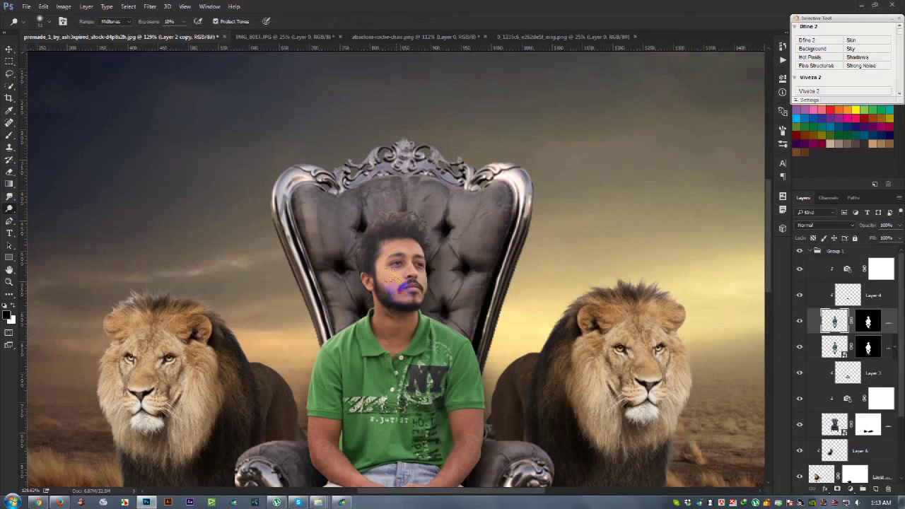
drag(395, 283, 386, 246)
scroll(401, 273, down, 1)
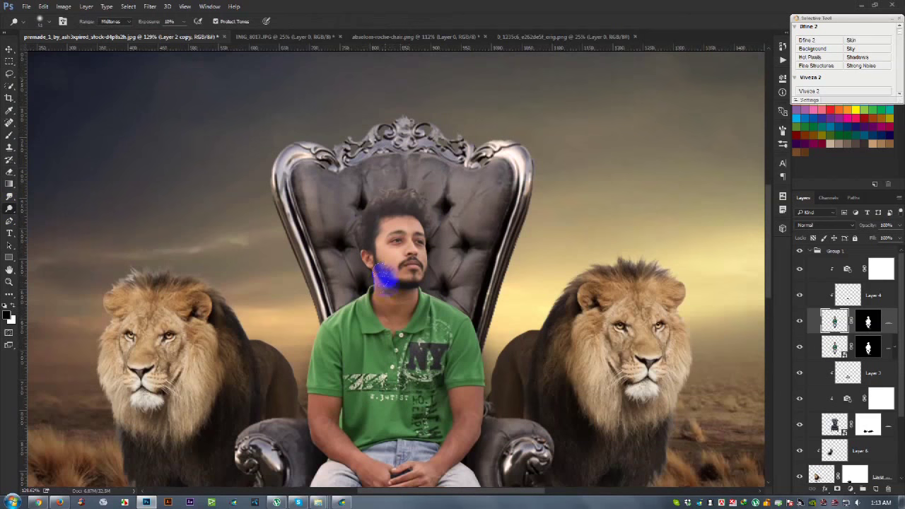
drag(396, 302, 388, 304)
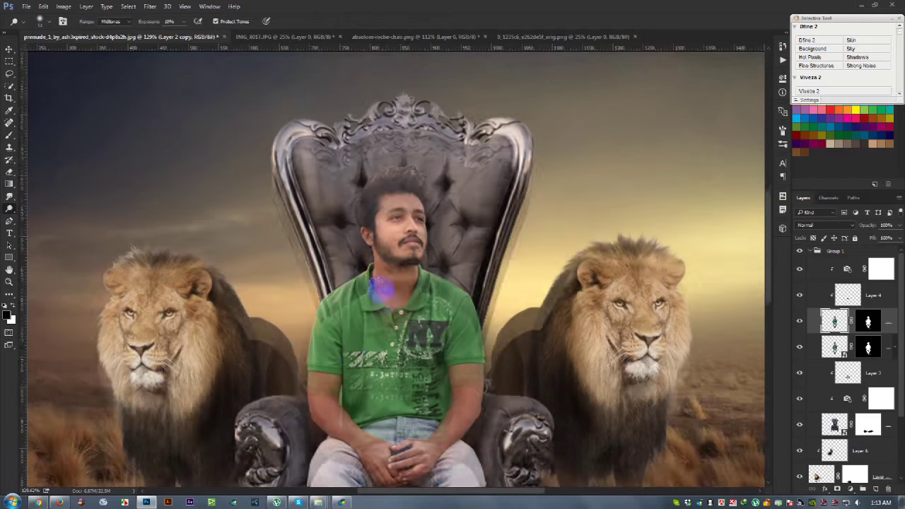
scroll(387, 304, down, 2)
- Dodge the man's forearm, hands, shirt, jawline and lap
drag(342, 412, 390, 469)
drag(440, 412, 407, 428)
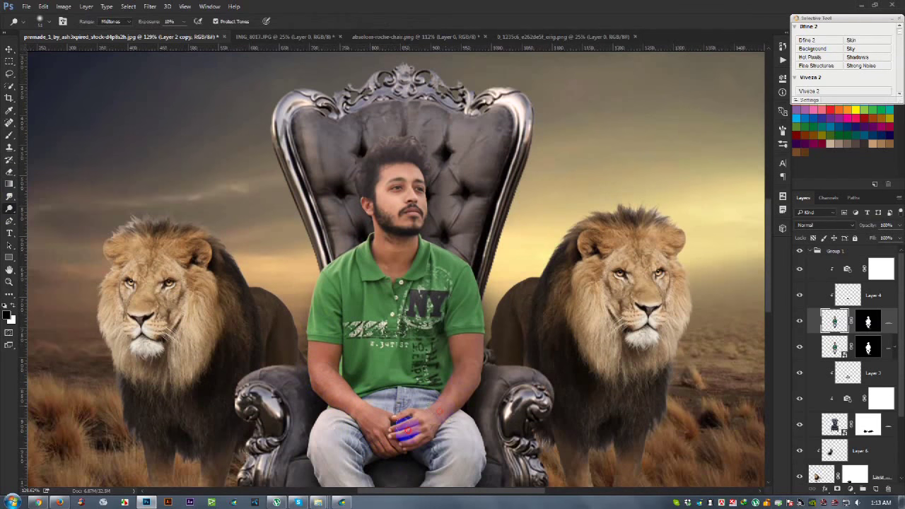
drag(471, 341, 433, 311)
drag(415, 269, 369, 177)
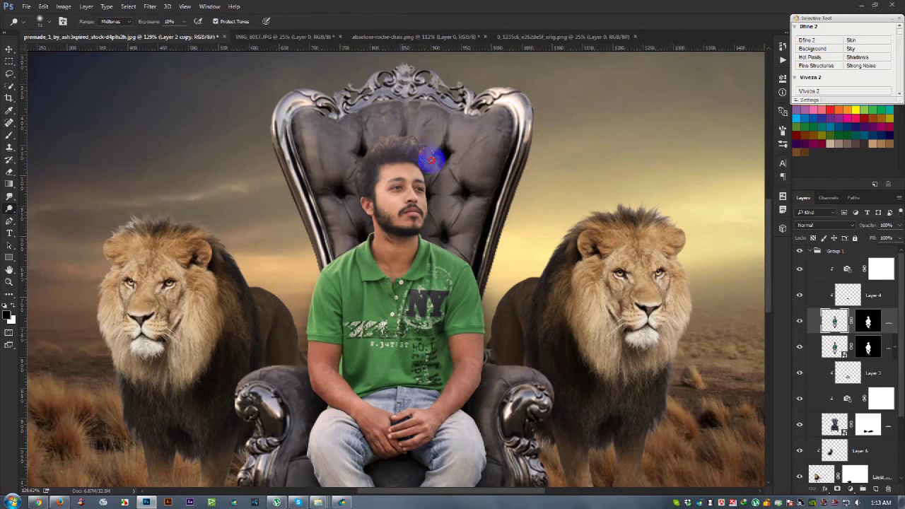
scroll(427, 220, down, 1)
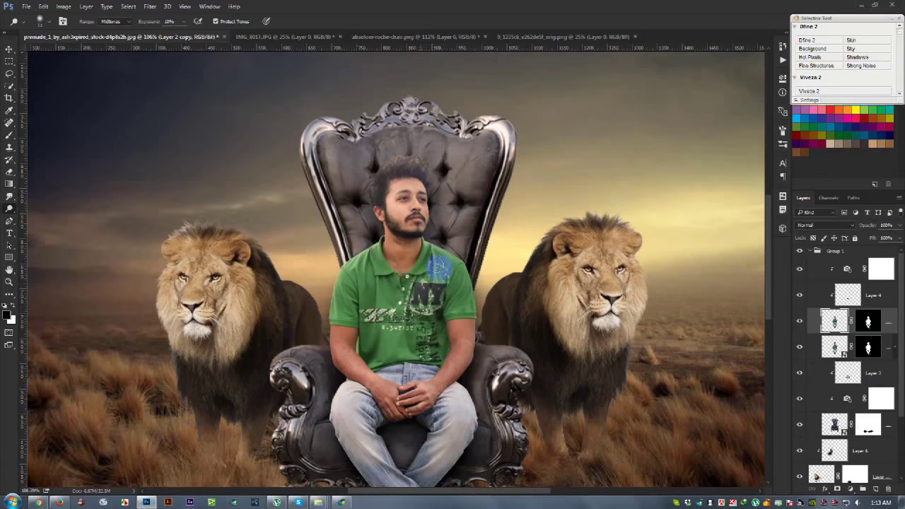
scroll(423, 178, down, 2)
scroll(445, 307, down, 1)
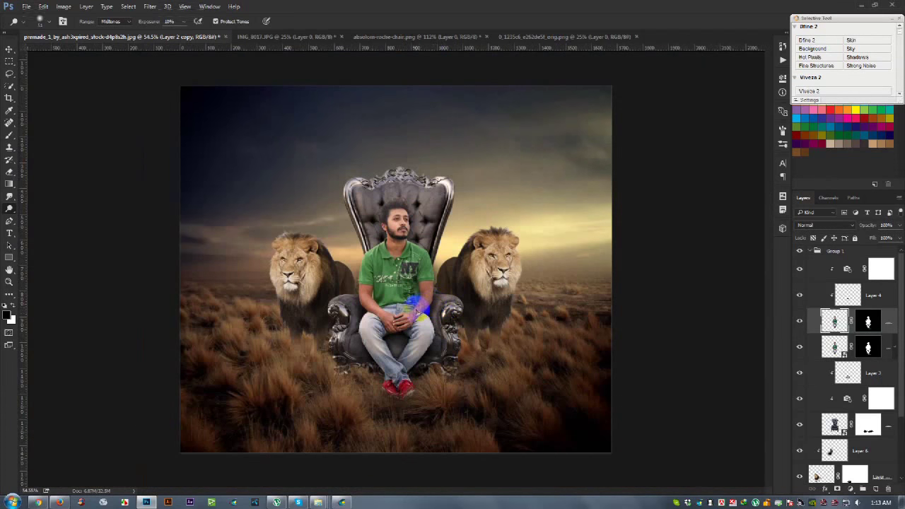
mouse_move(423, 333)
mouse_down()
mouse_move(409, 304)
mouse_move(452, 385)
mouse_up()
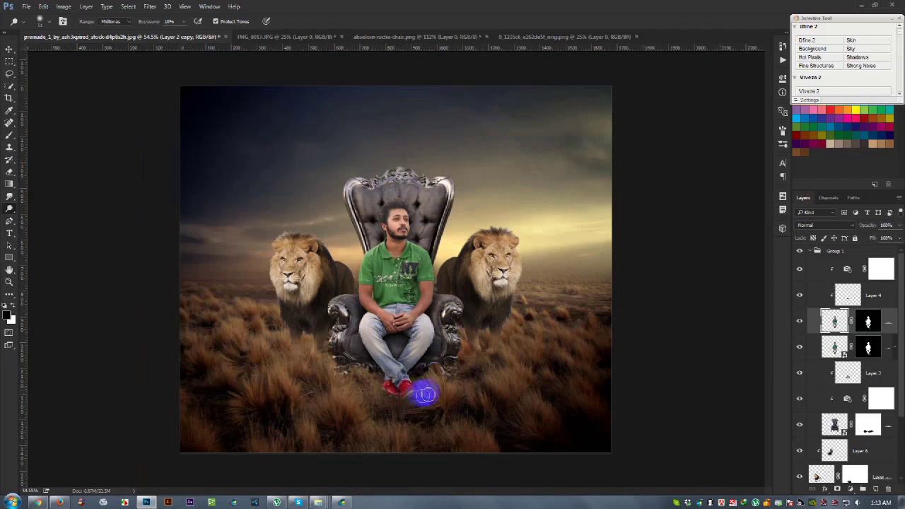
click(11, 48)
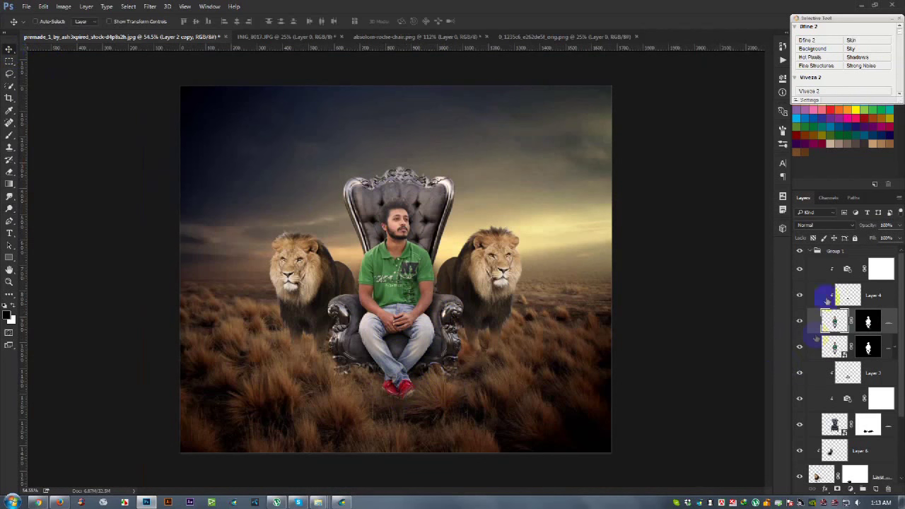
- Group Layer 6 through Layer 5 into Group 2
click(812, 252)
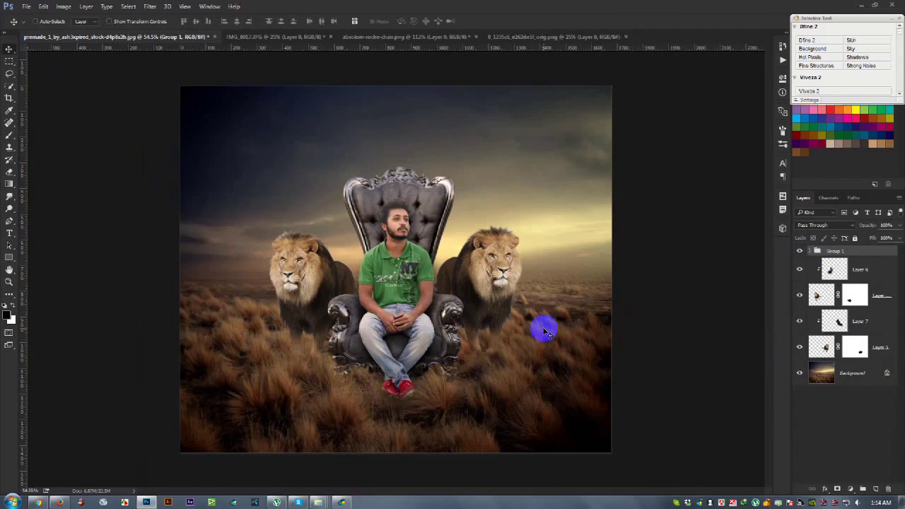
click(852, 373)
shift+click(893, 348)
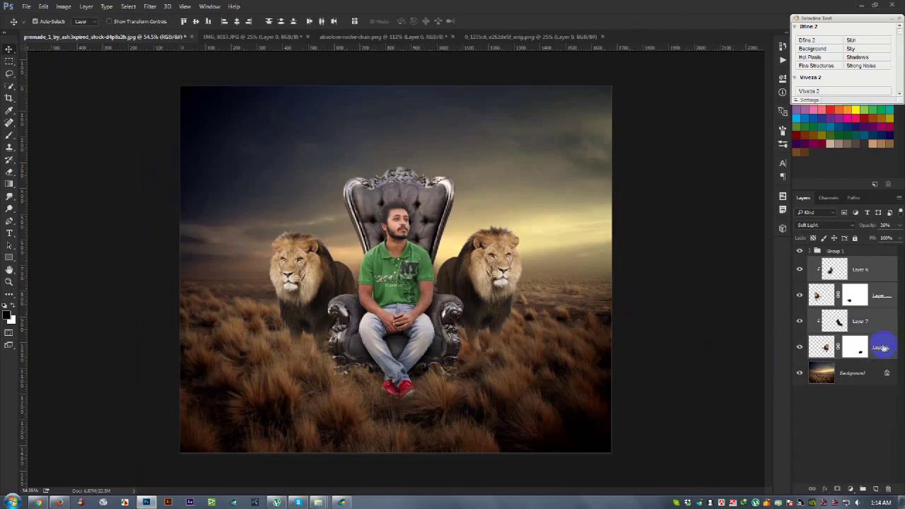
key(ctrl+g)
- Add a layer above Background and paint soft white haze on the grass beside both lions
click(845, 280)
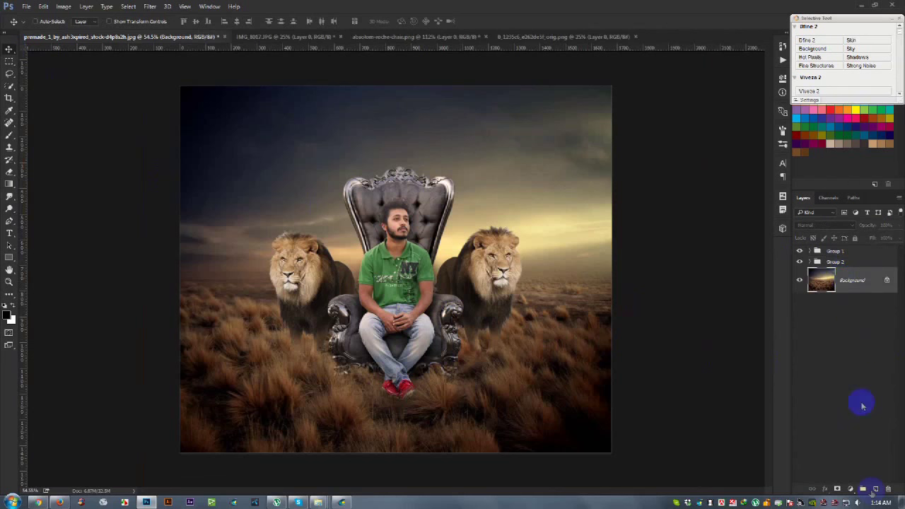
click(875, 489)
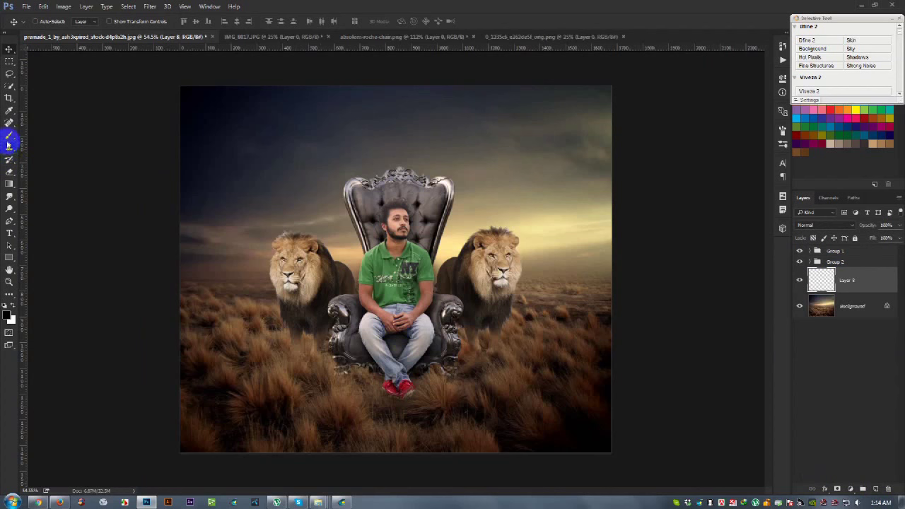
click(8, 138)
right_click(333, 244)
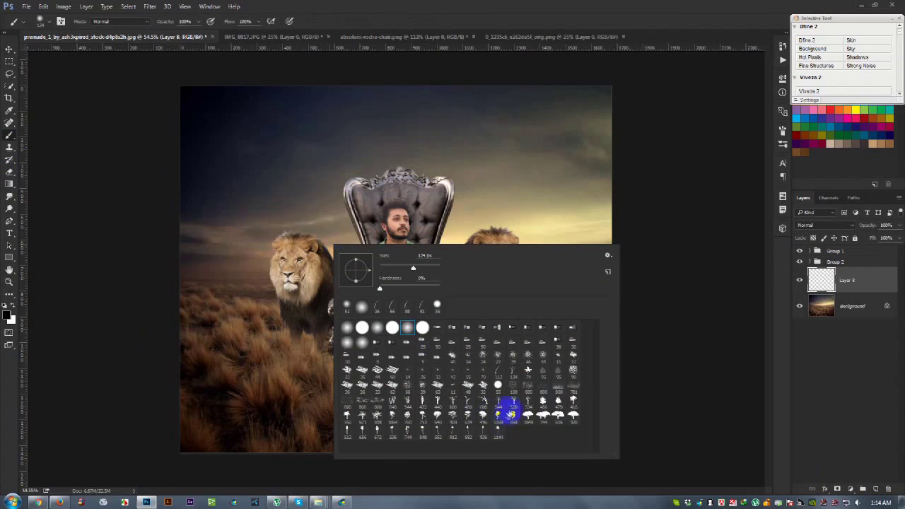
click(209, 268)
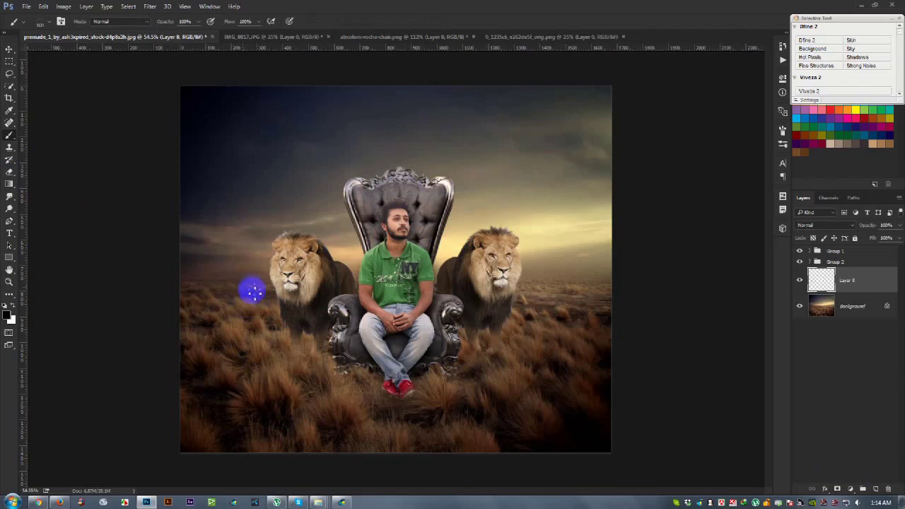
click(13, 305)
drag(191, 331, 221, 338)
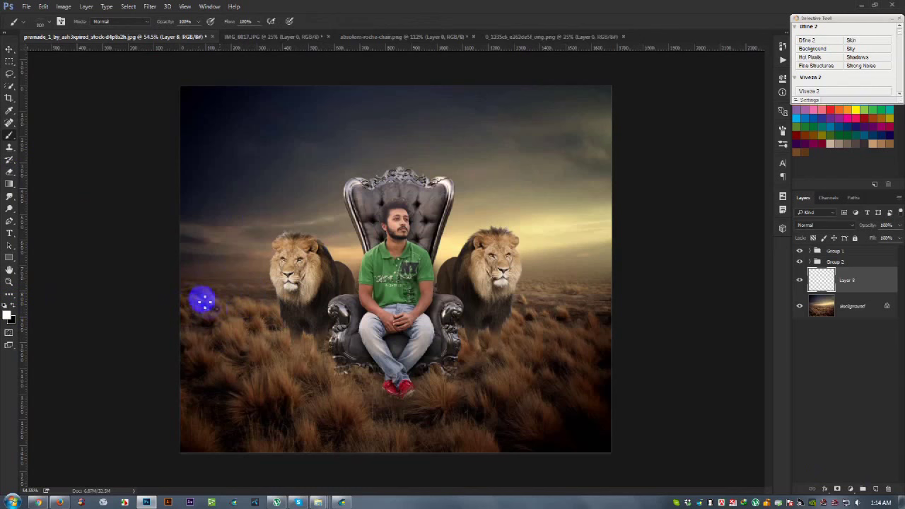
drag(260, 274, 191, 265)
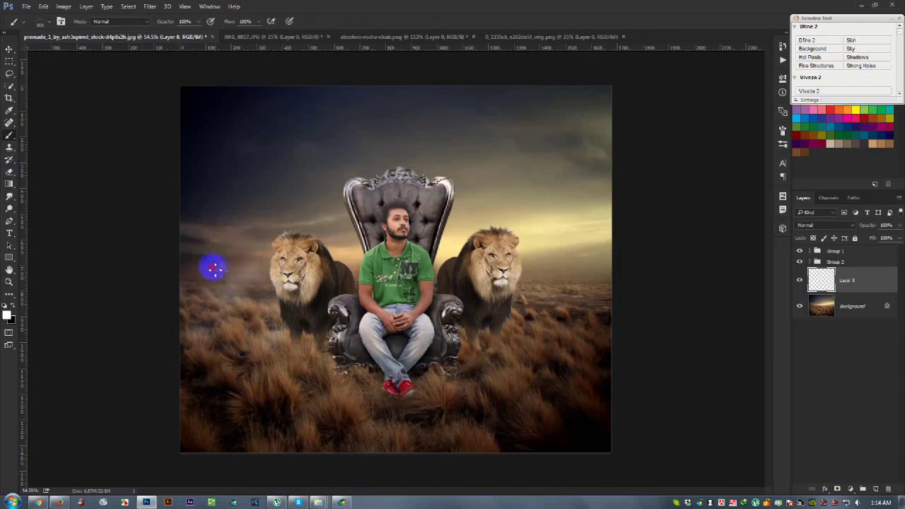
drag(618, 282, 550, 277)
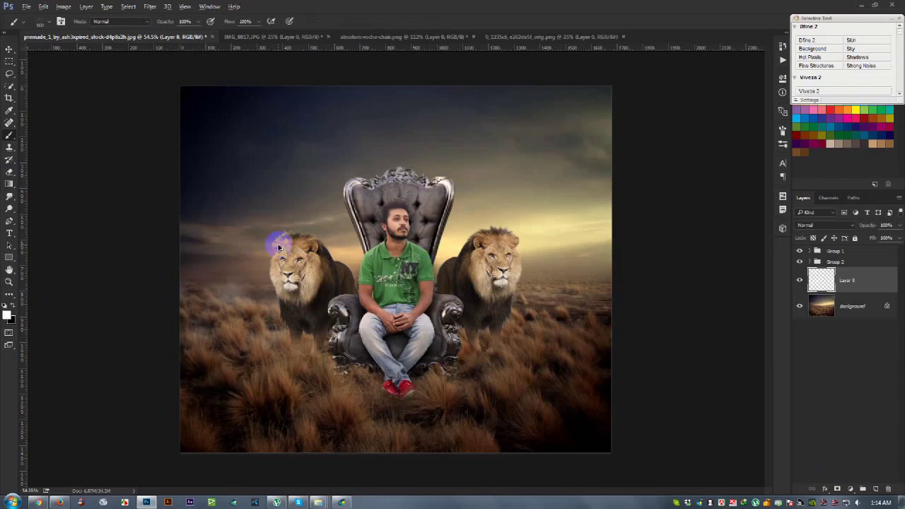
- Sample the sky colour with the Eyedropper and return to the Brush
click(9, 111)
click(595, 260)
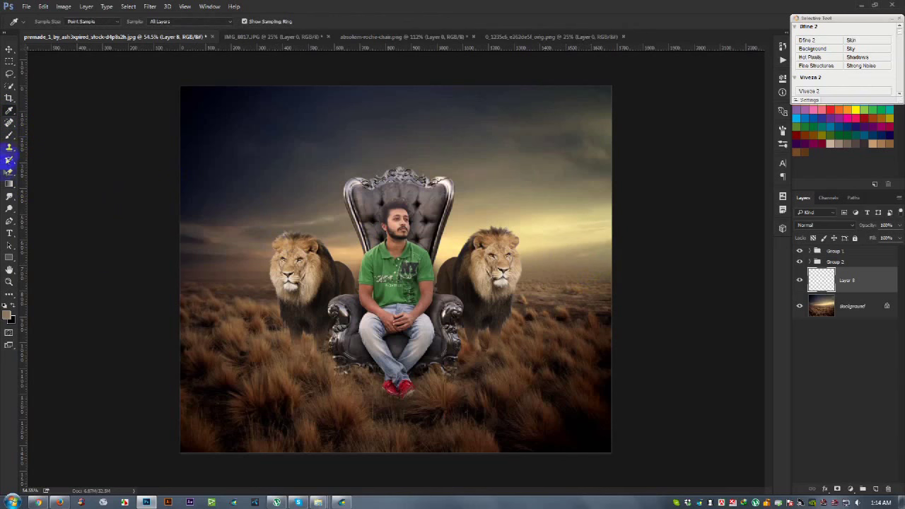
click(10, 137)
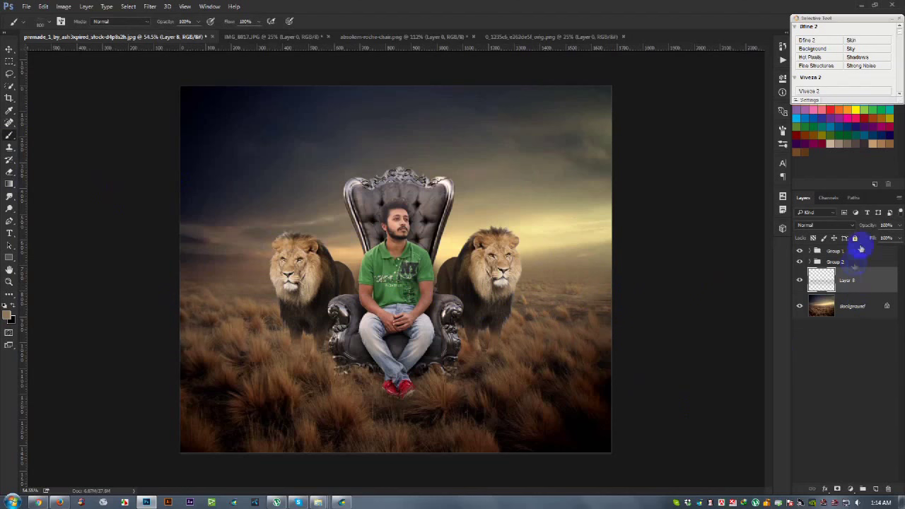
click(861, 250)
- Paint haze over the bottom grass on a new top layer and enlarge it past the canvas
click(874, 490)
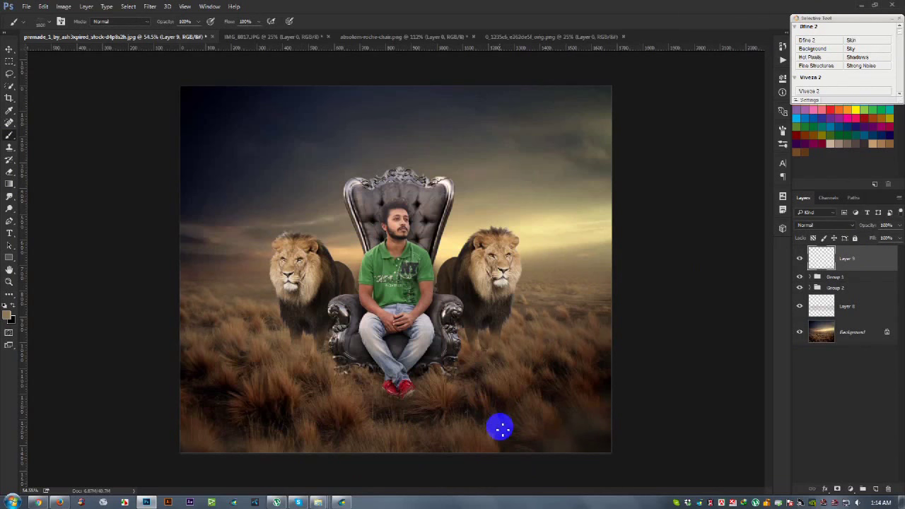
mouse_move(500, 427)
mouse_down()
mouse_move(537, 428)
mouse_move(323, 438)
mouse_up()
mouse_move(390, 425)
mouse_down()
mouse_move(611, 413)
mouse_move(192, 386)
mouse_move(678, 364)
mouse_up()
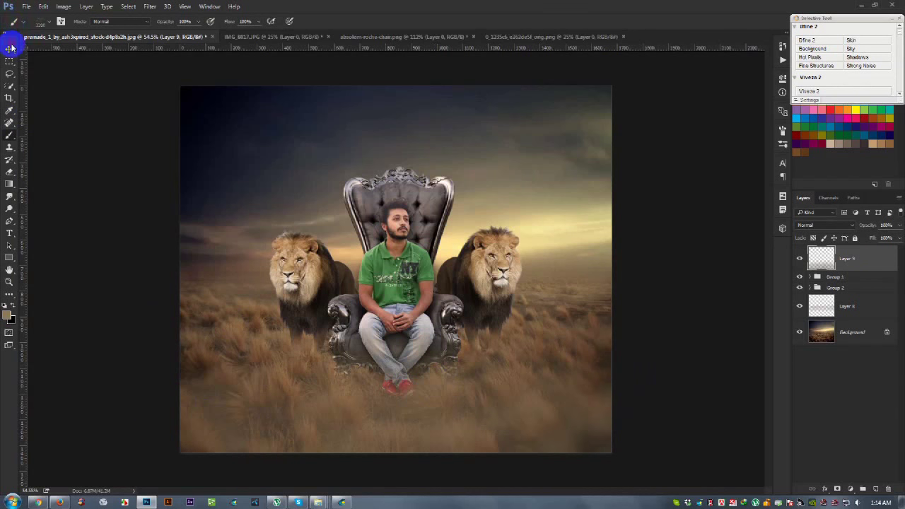
key(ctrl+t)
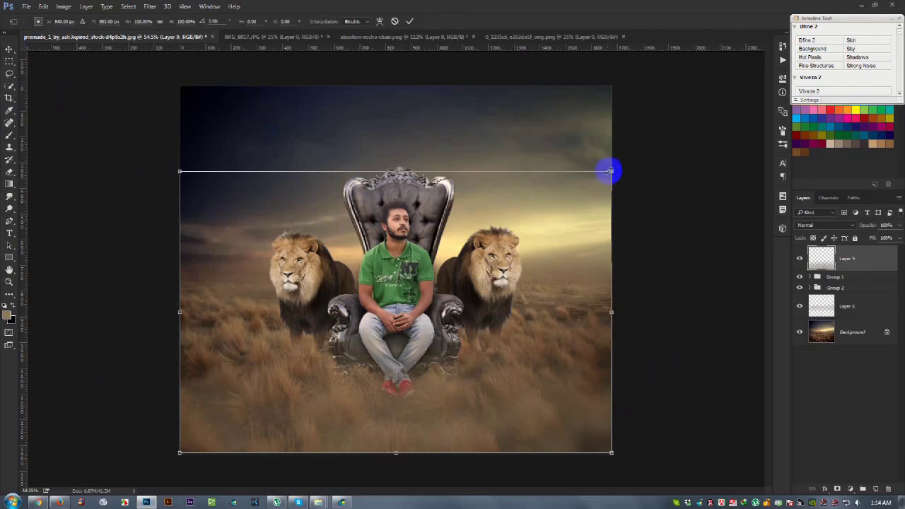
drag(609, 170, 541, 213)
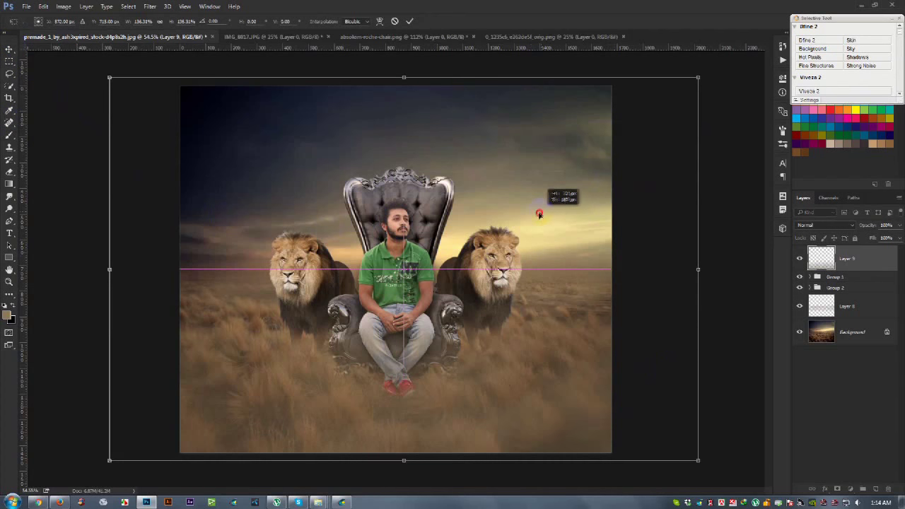
key(Return)
drag(539, 221, 510, 253)
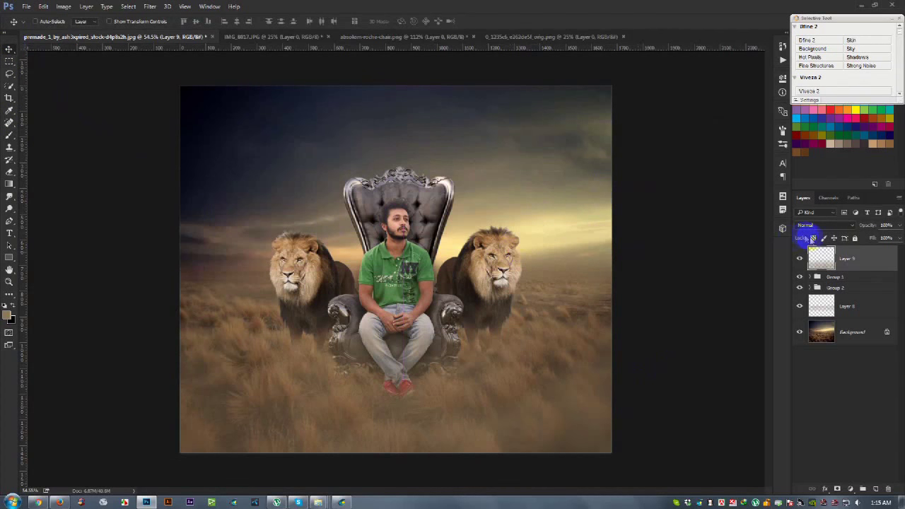
- Erase haze from the lower grass to reveal texture, then select Layer 8
right_click(9, 178)
click(49, 171)
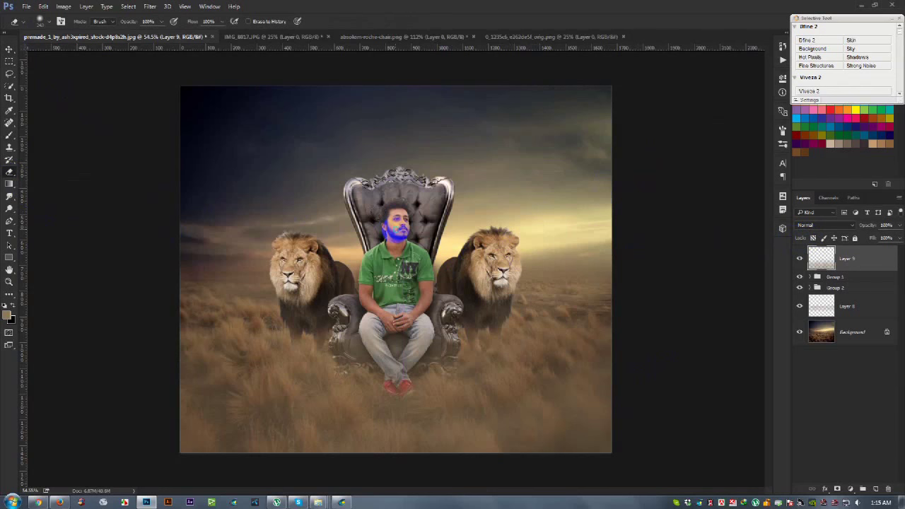
right_click(395, 230)
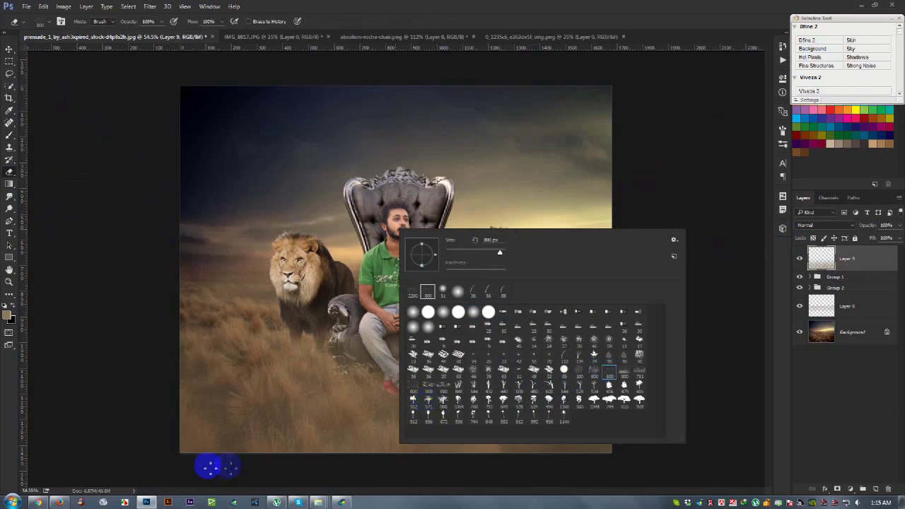
click(248, 456)
mouse_move(310, 404)
mouse_down()
mouse_move(410, 407)
mouse_move(299, 389)
mouse_move(529, 437)
mouse_move(485, 451)
mouse_move(616, 441)
mouse_move(218, 430)
mouse_move(197, 378)
mouse_up()
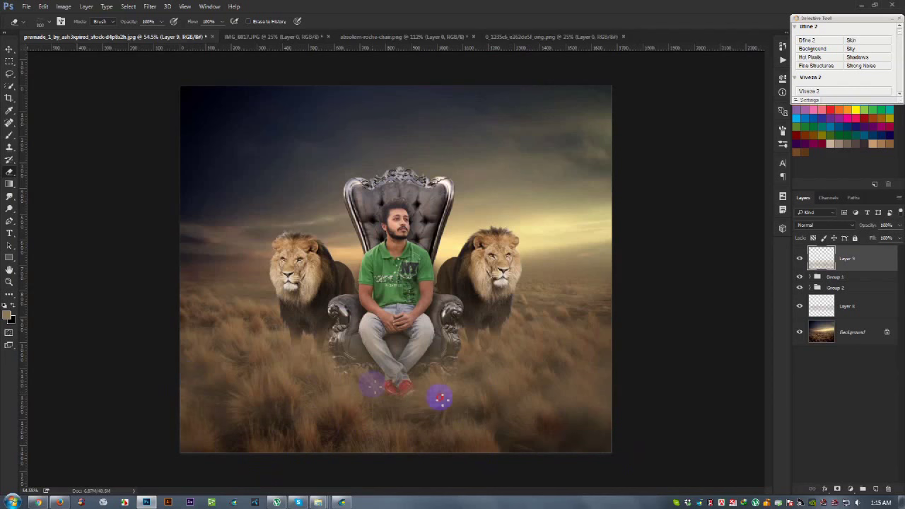
mouse_move(440, 398)
mouse_down()
mouse_move(566, 394)
mouse_move(576, 429)
mouse_move(544, 445)
mouse_move(500, 439)
mouse_up()
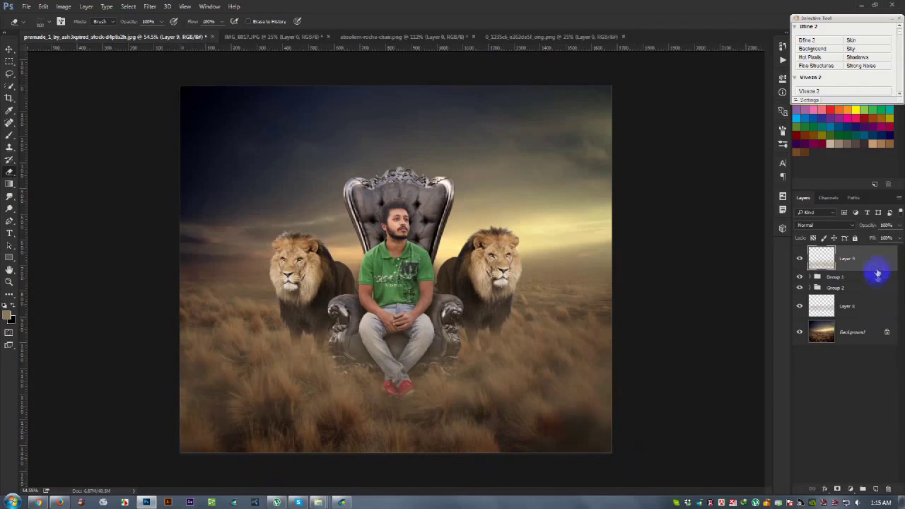
click(857, 304)
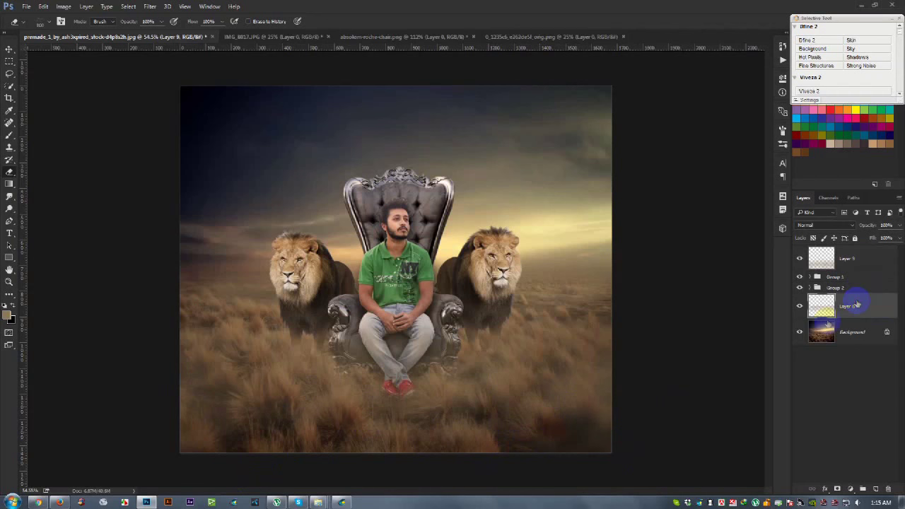
click(321, 502)
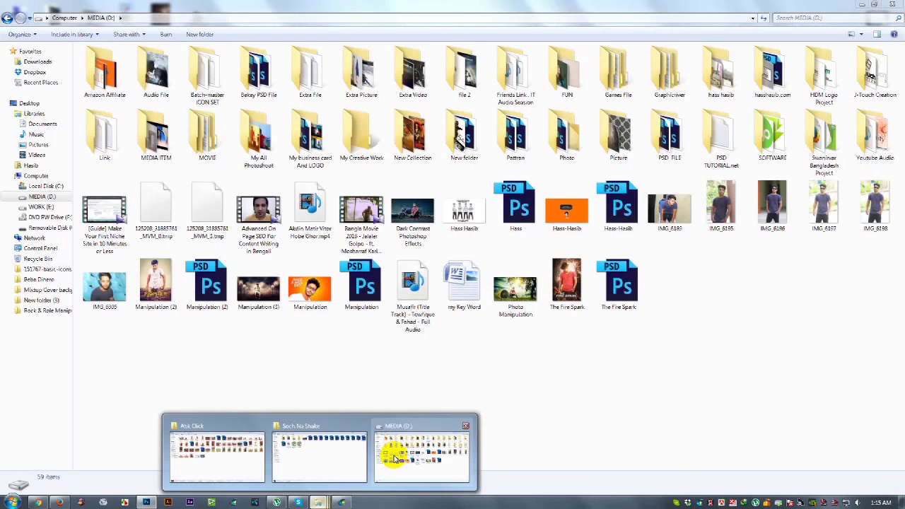
- Browse to WORK (E:) > HELP FILE in Explorer and find the 'c' image
click(395, 458)
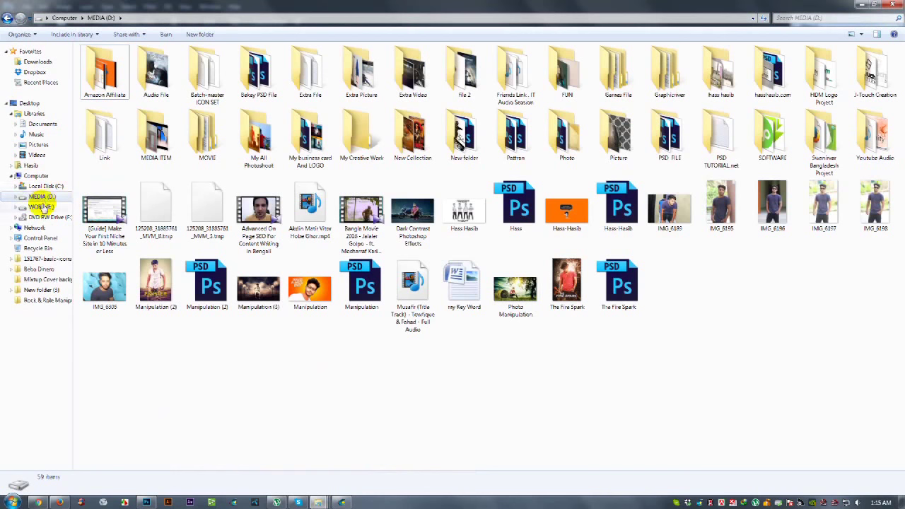
click(41, 206)
click(309, 74)
click(253, 82)
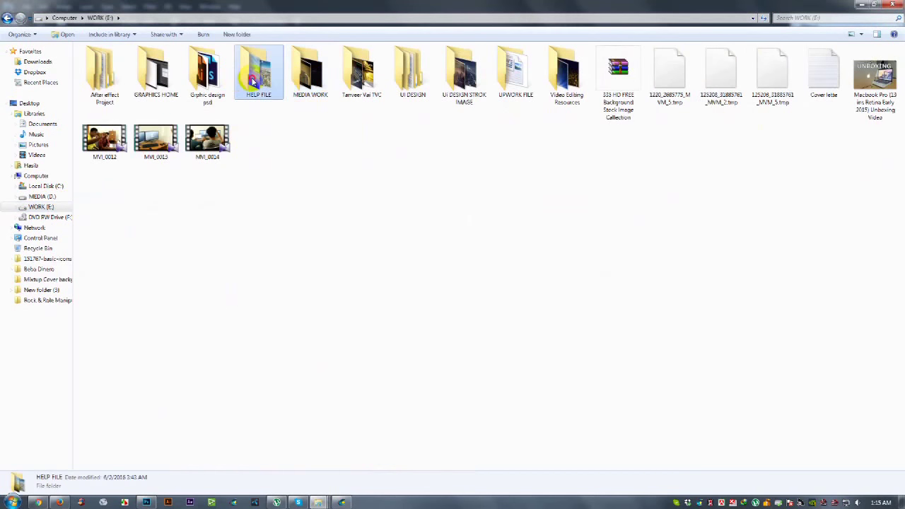
double_click(253, 82)
scroll(348, 359, down, 5)
scroll(349, 363, down, 5)
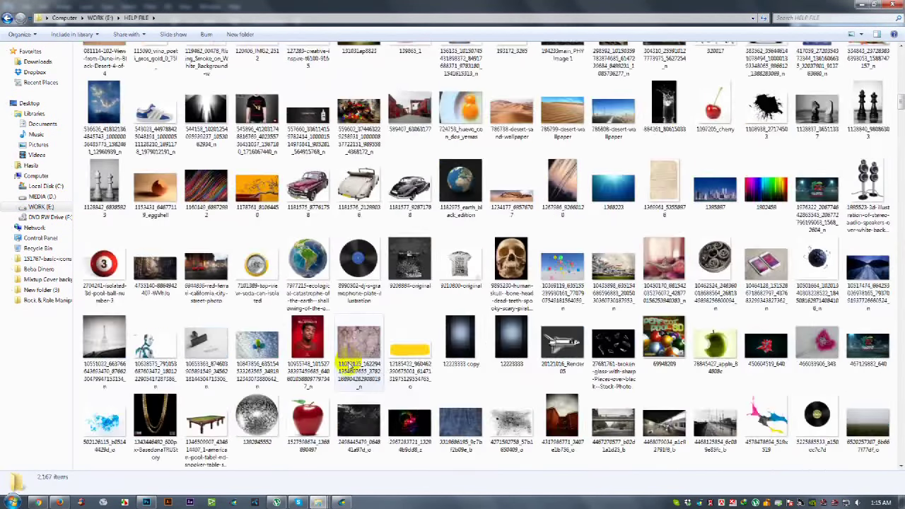
scroll(349, 363, down, 5)
scroll(347, 368, down, 5)
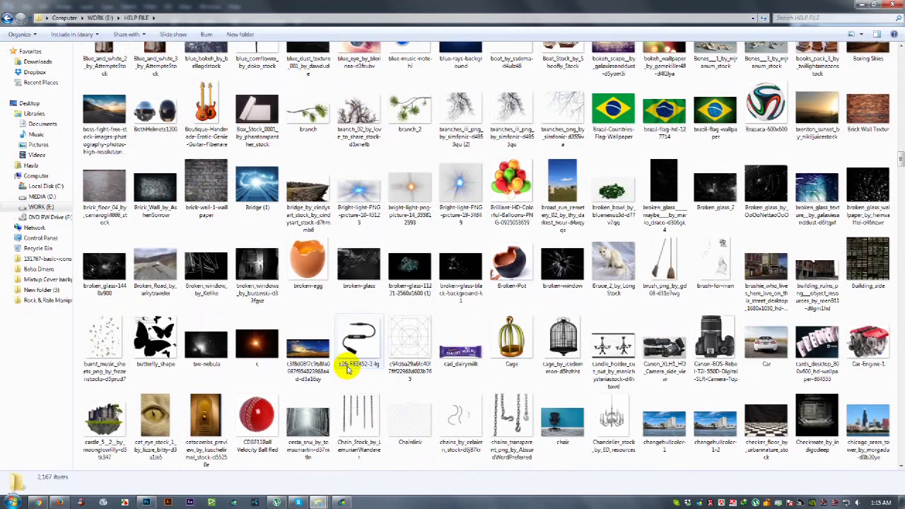
- Drag the light-burst image into Photoshop, raise it behind the throne and commit
mouse_move(257, 344)
mouse_down()
mouse_move(144, 504)
mouse_move(359, 349)
mouse_up()
mouse_move(472, 179)
mouse_down()
mouse_move(396, 262)
mouse_move(406, 155)
mouse_up()
click(318, 20)
key(e)
right_click(852, 308)
- Rasterize the light-burst layer and deepen its blacks with a Levels adjustment
click(755, 221)
click(65, 8)
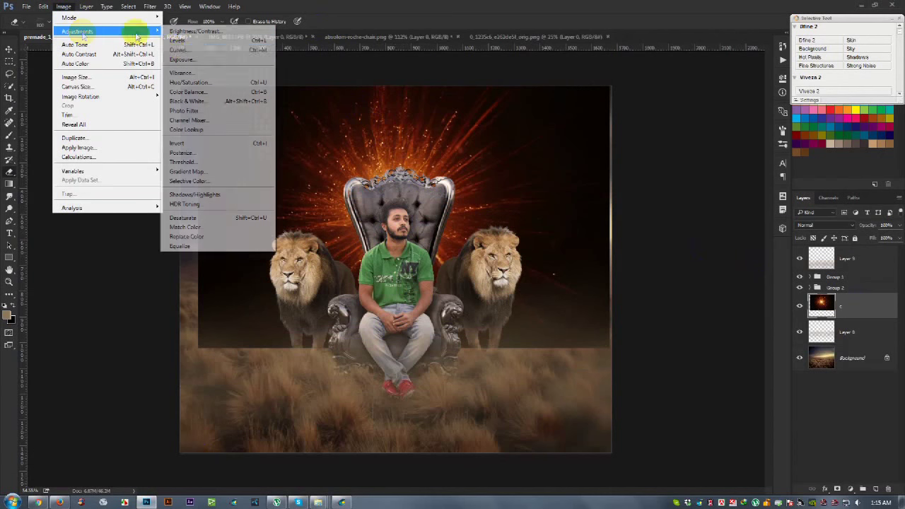
click(173, 43)
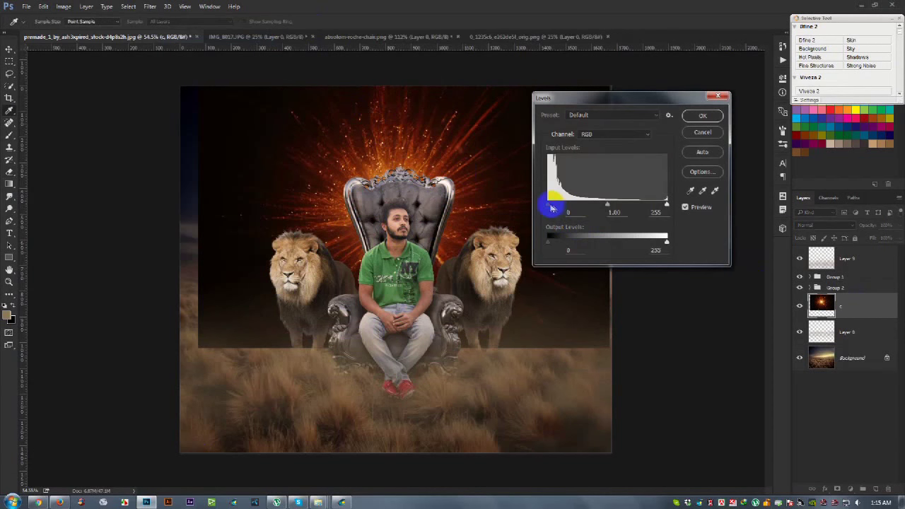
drag(552, 208, 557, 207)
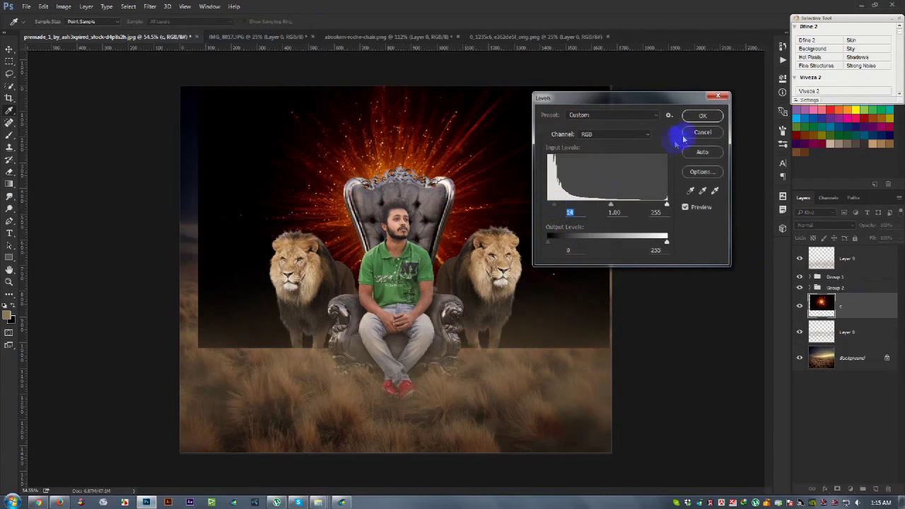
click(703, 115)
- Set the light-burst layer's blend mode to Screen
click(64, 6)
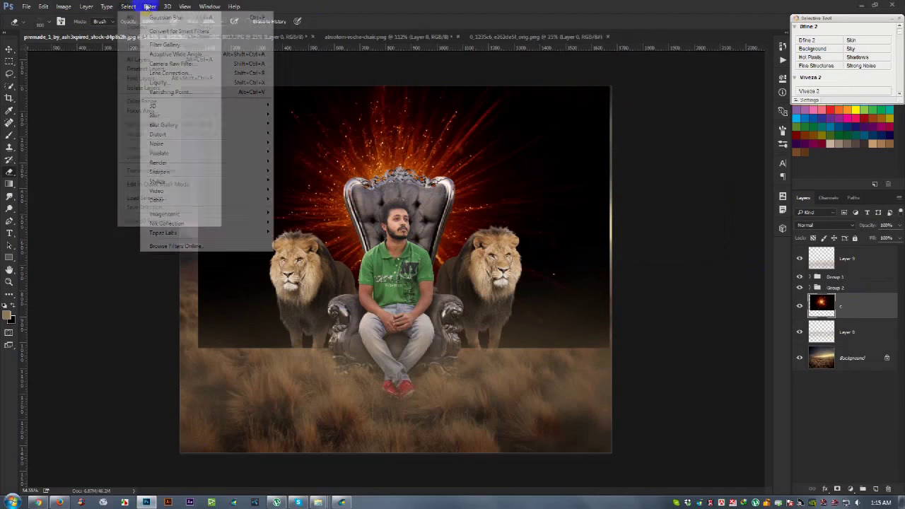
click(820, 224)
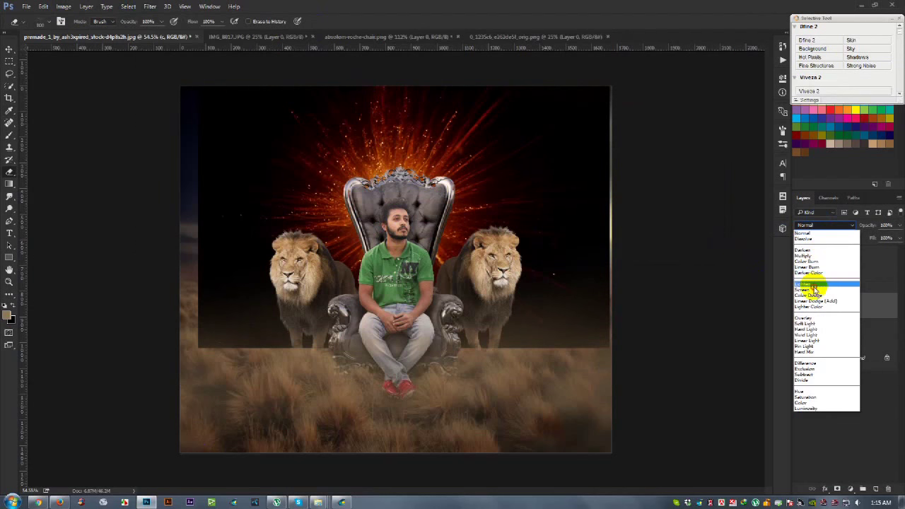
click(805, 289)
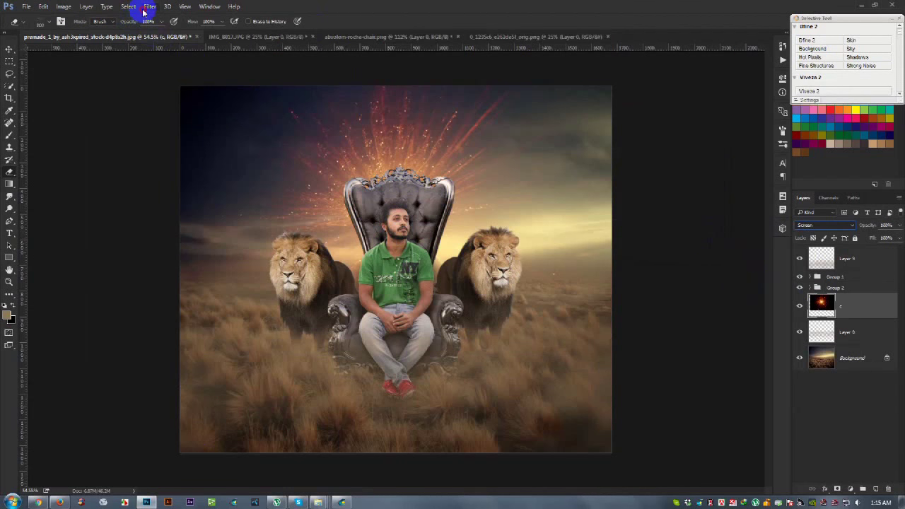
- Blur the light burst with a large-radius Gaussian Blur and shift the glow around the throne
click(146, 8)
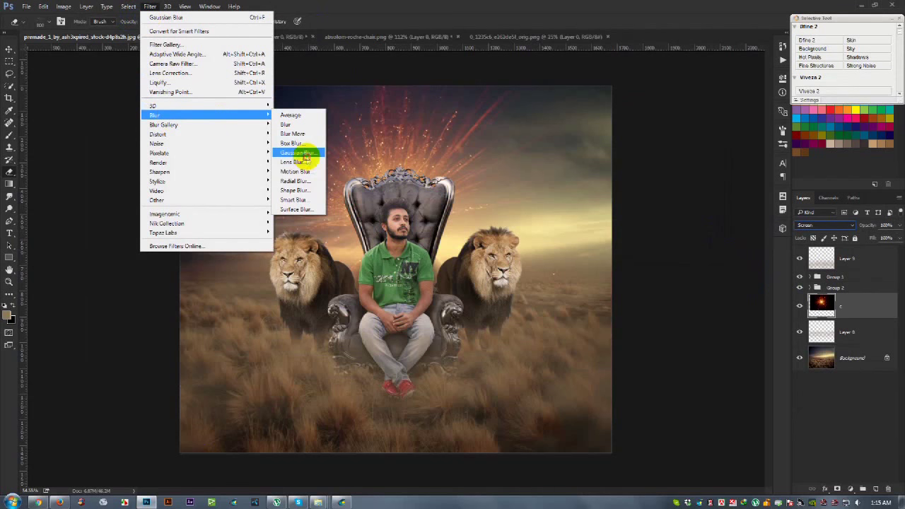
click(306, 154)
drag(679, 316, 687, 316)
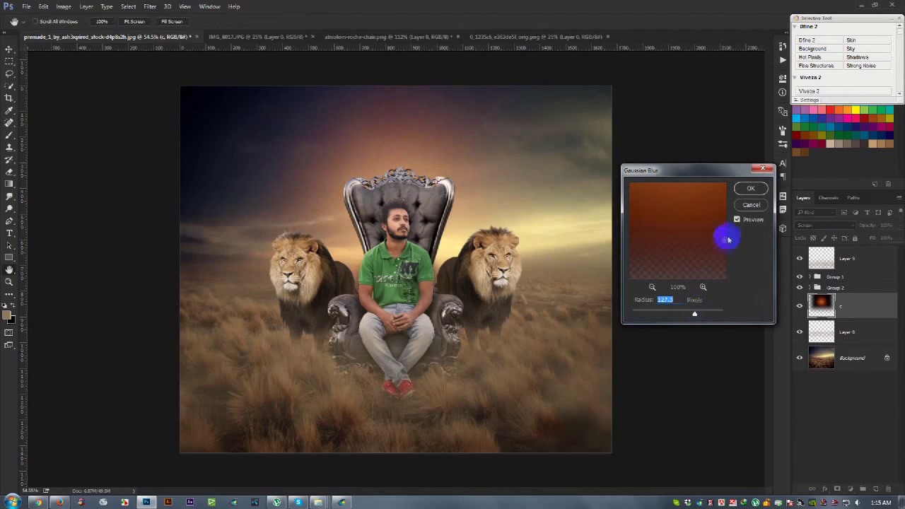
click(750, 189)
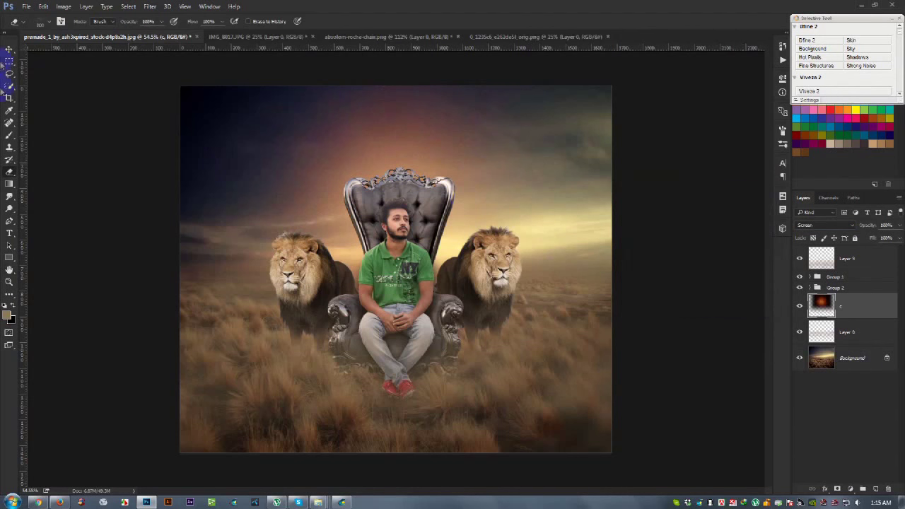
click(7, 49)
drag(437, 204, 427, 203)
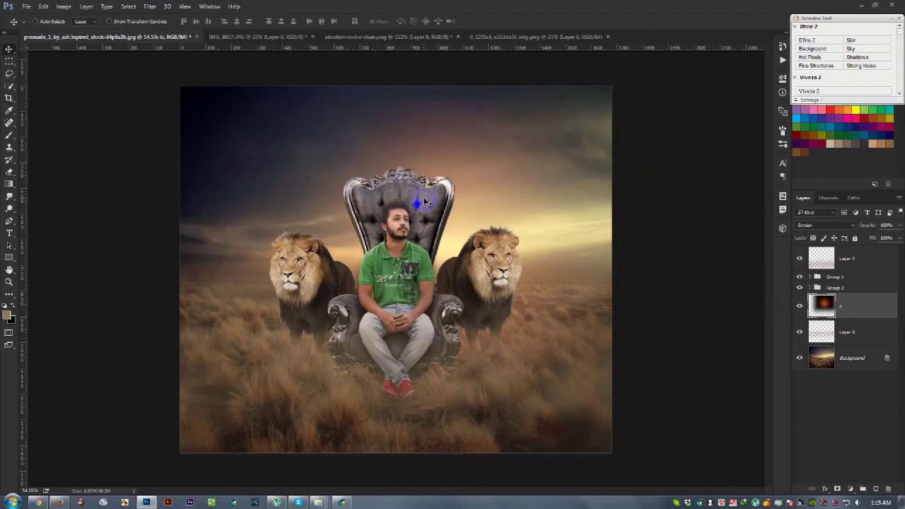
- Scale the glow layer up past the canvas edges, nudge it right and down, and commit
key(ctrl)
mouse_move(428, 203)
mouse_down()
mouse_move(471, 196)
mouse_move(427, 201)
mouse_up()
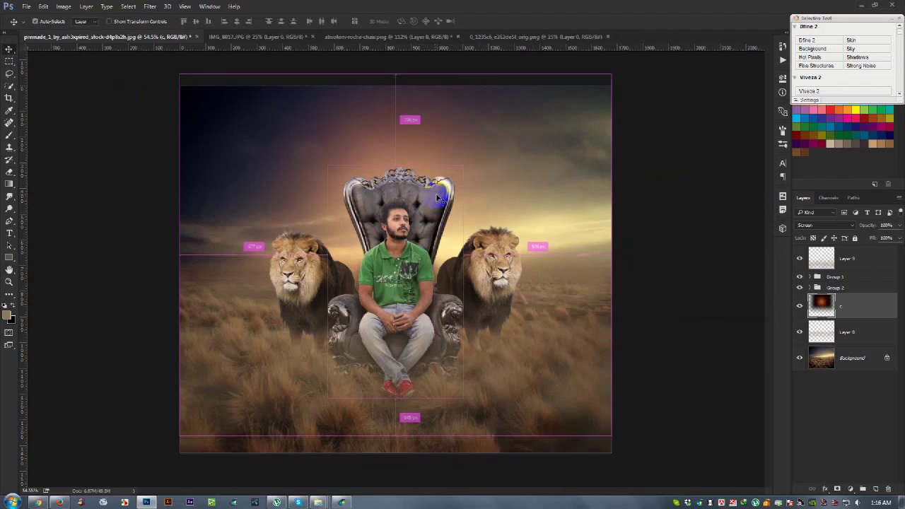
key(ctrl+t)
scroll(564, 382, down, 2)
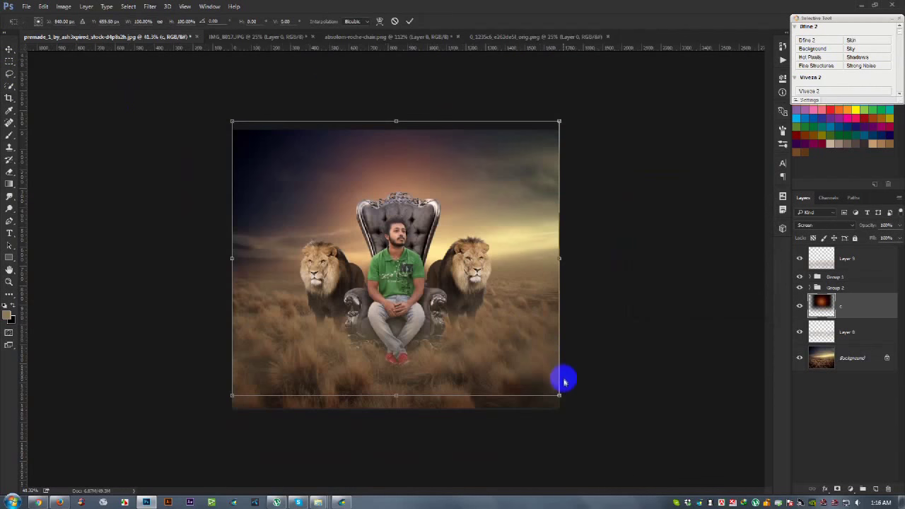
drag(559, 394, 631, 400)
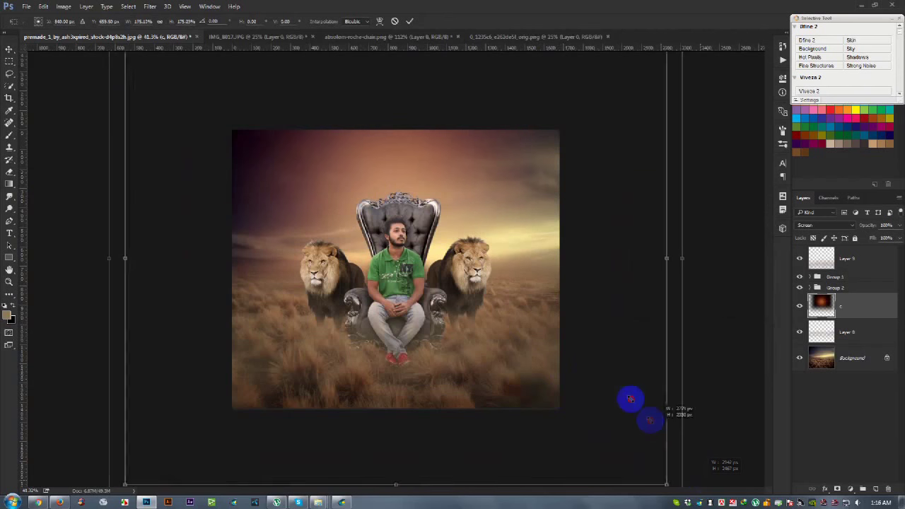
drag(631, 400, 647, 401)
drag(465, 171, 471, 181)
click(409, 21)
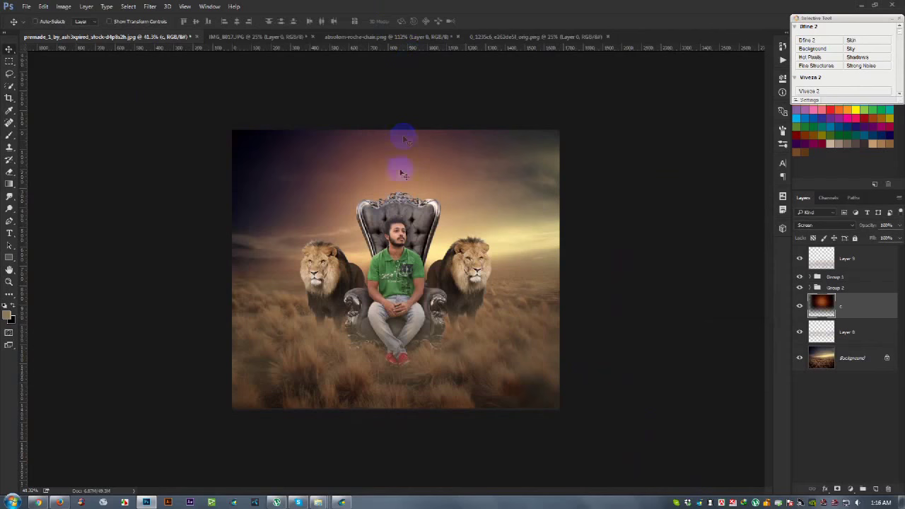
scroll(398, 196, up, 2)
scroll(398, 196, up, 2)
- Lower the glow layer's Vibrance to -31
click(65, 48)
click(61, 7)
mouse_move(78, 31)
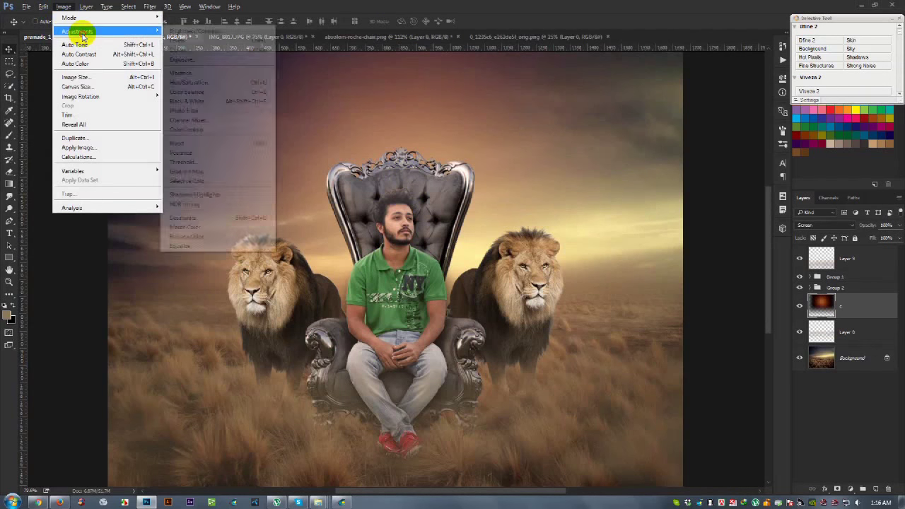
click(209, 73)
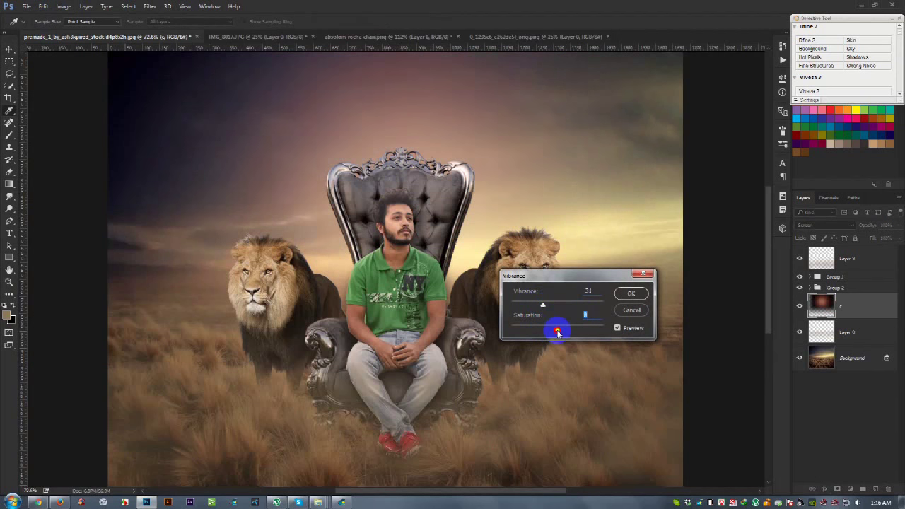
click(630, 293)
- Shift the glow's hue to +13 with a Hue/Saturation adjustment
click(63, 7)
mouse_move(78, 31)
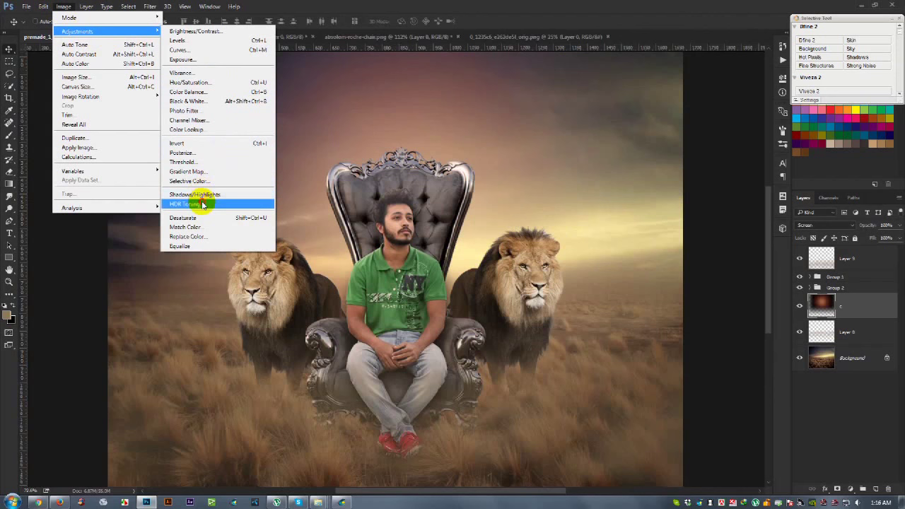
click(186, 82)
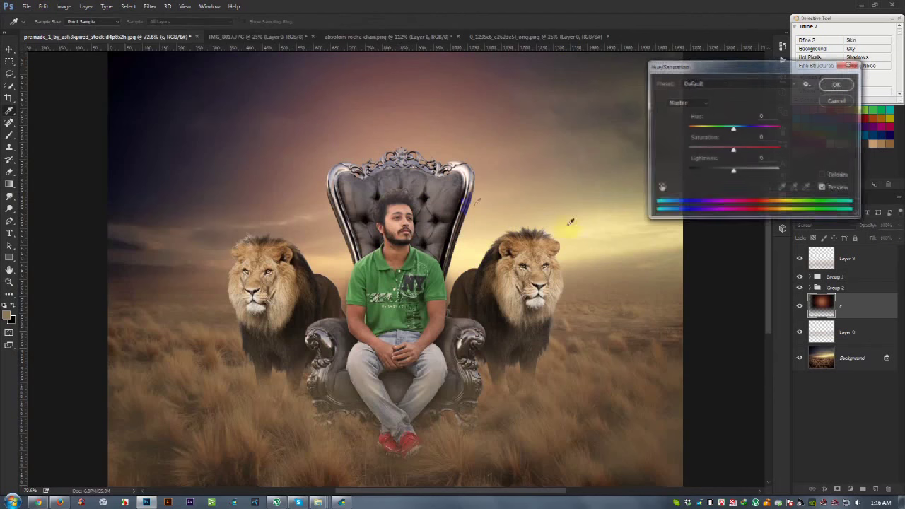
drag(734, 130, 737, 129)
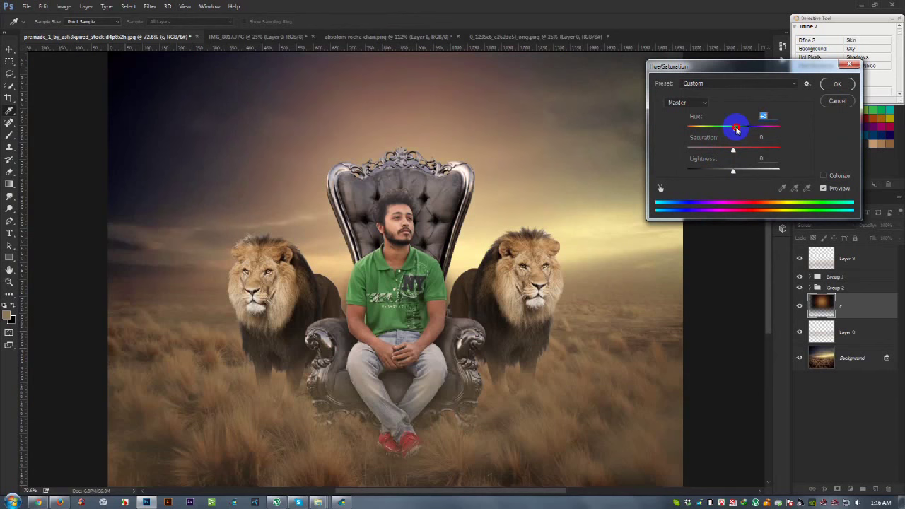
click(834, 85)
key(v)
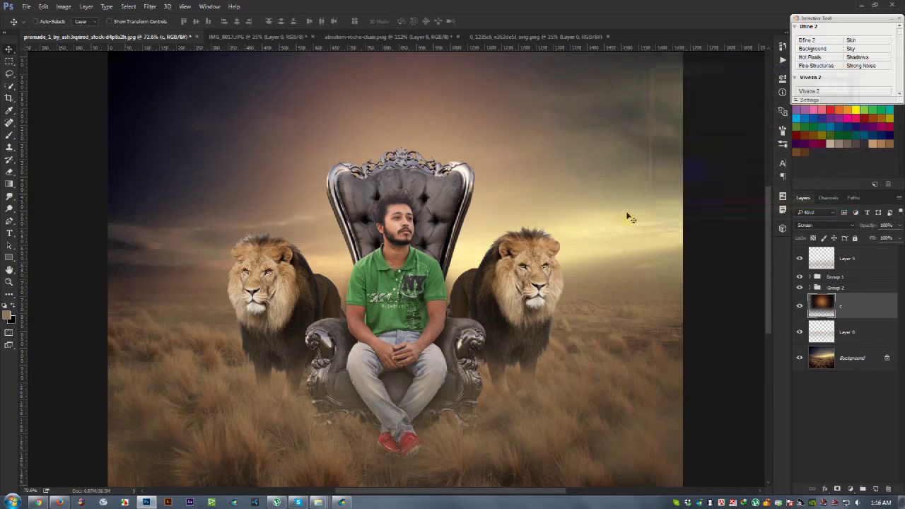
scroll(562, 266, down, 2)
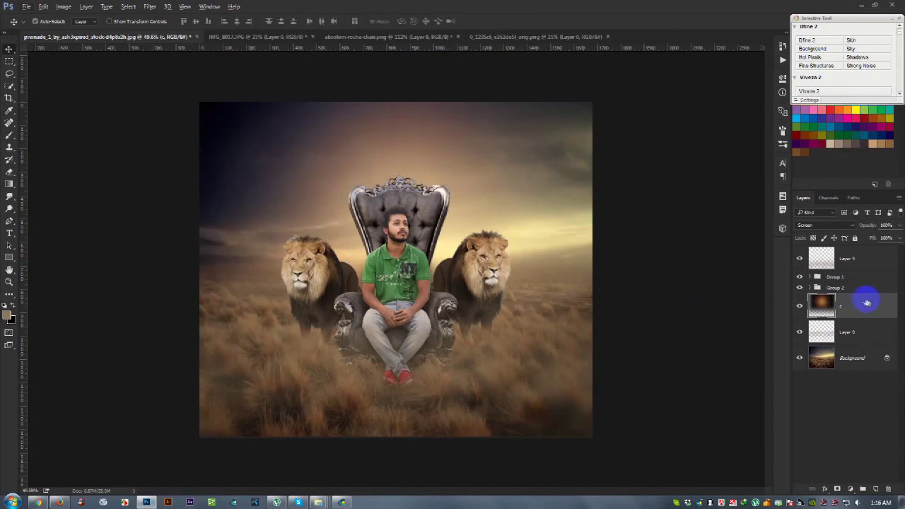
- Duplicate the glow layer and move the 'c copy' above Group 1 and Group 2
key(ctrl+j)
drag(846, 311, 842, 271)
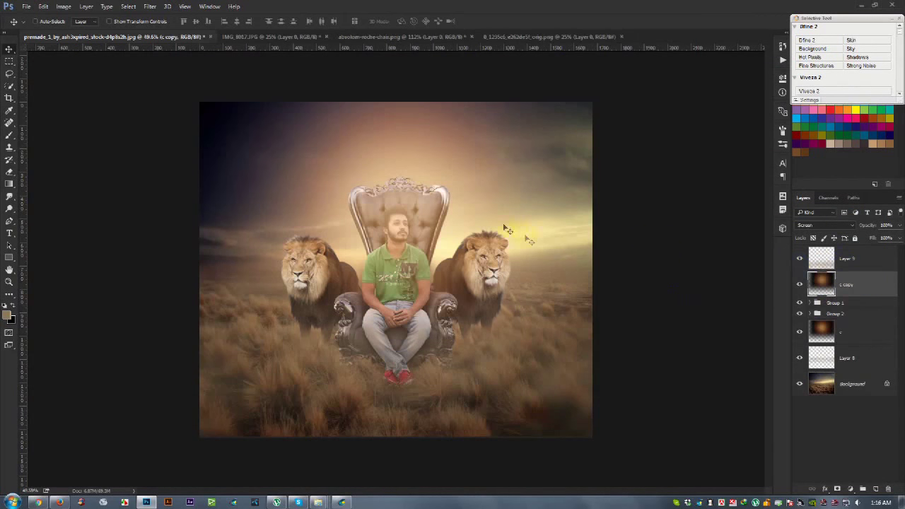
drag(507, 230, 544, 235)
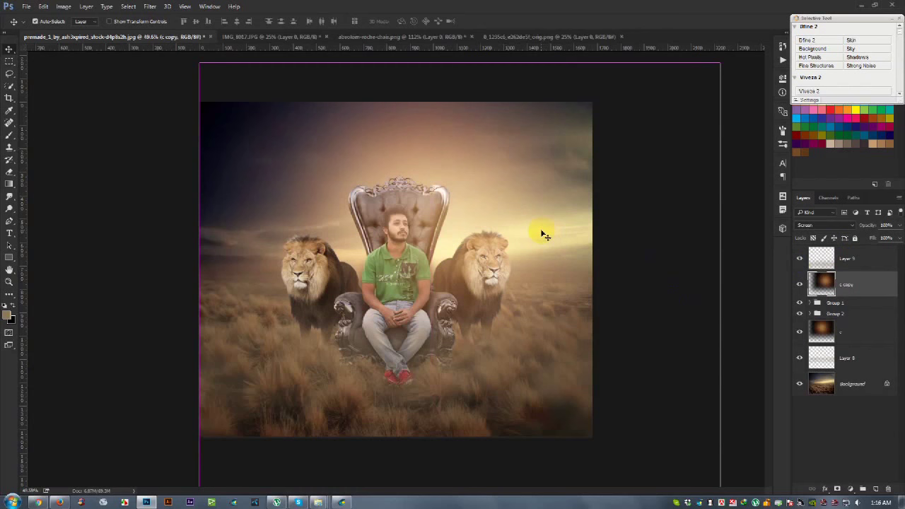
- Scale the copied glow down and position it behind the man and throne
key(ctrl+t)
mouse_move(719, 63)
mouse_down()
mouse_move(584, 183)
mouse_move(606, 162)
mouse_up()
scroll(478, 222, up, 3)
drag(473, 254, 471, 215)
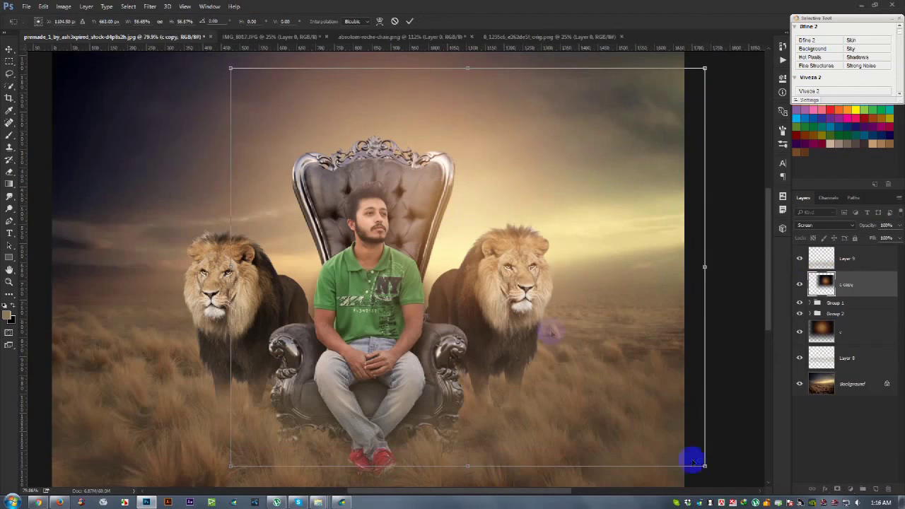
drag(697, 460, 642, 418)
drag(525, 323, 535, 308)
drag(283, 120, 247, 101)
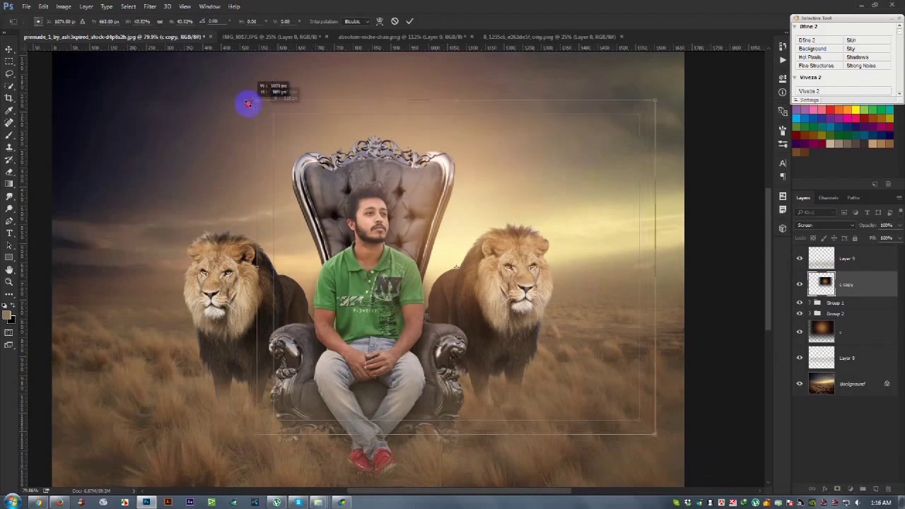
mouse_move(485, 226)
mouse_down()
mouse_move(354, 202)
mouse_move(338, 234)
mouse_up()
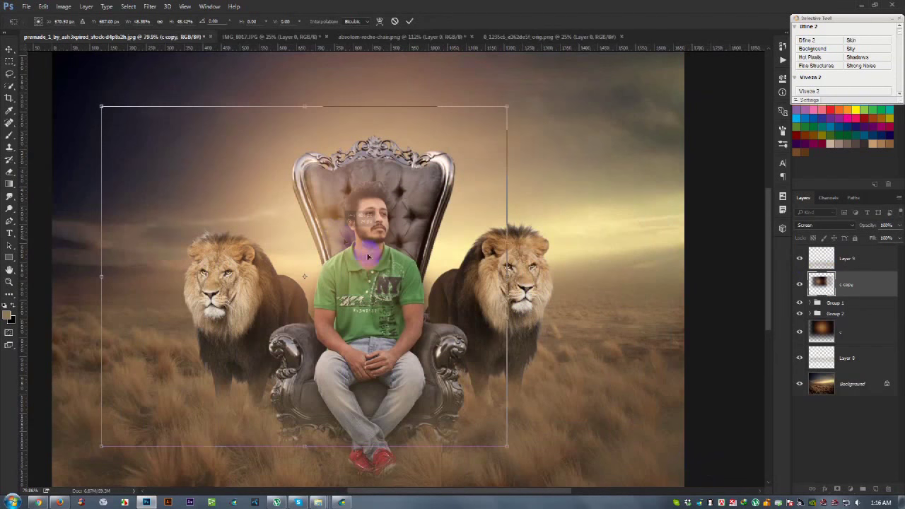
key(Return)
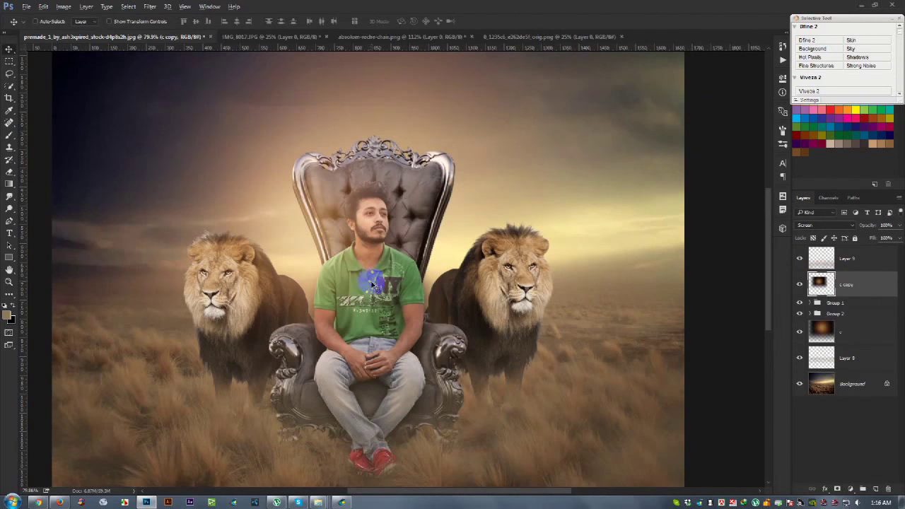
scroll(373, 284, down, 1)
right_click(9, 177)
- Select the Eraser with a soft round brush preset
click(57, 171)
right_click(282, 145)
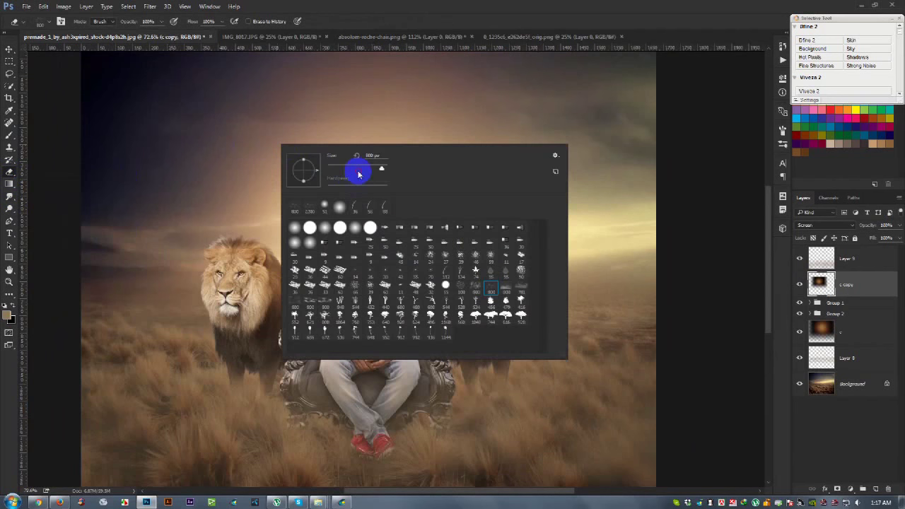
click(354, 227)
click(308, 120)
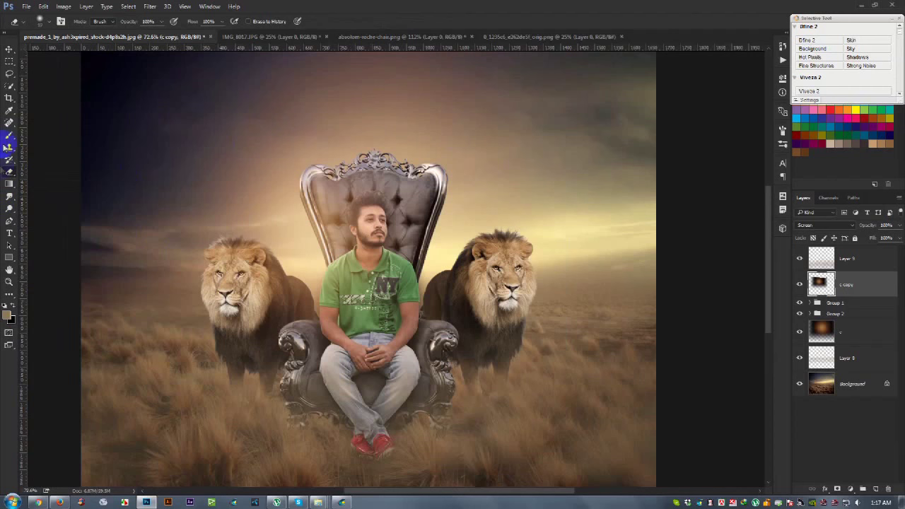
- Check Group 2's contents, then select and expand Group 1 in the Layers panel
click(9, 54)
scroll(212, 209, down, 2)
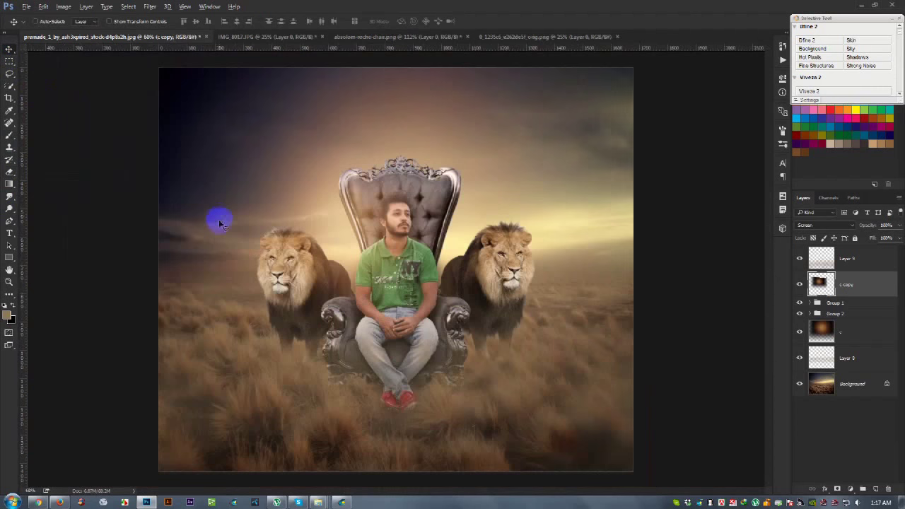
scroll(340, 290, down, 2)
scroll(368, 299, up, 2)
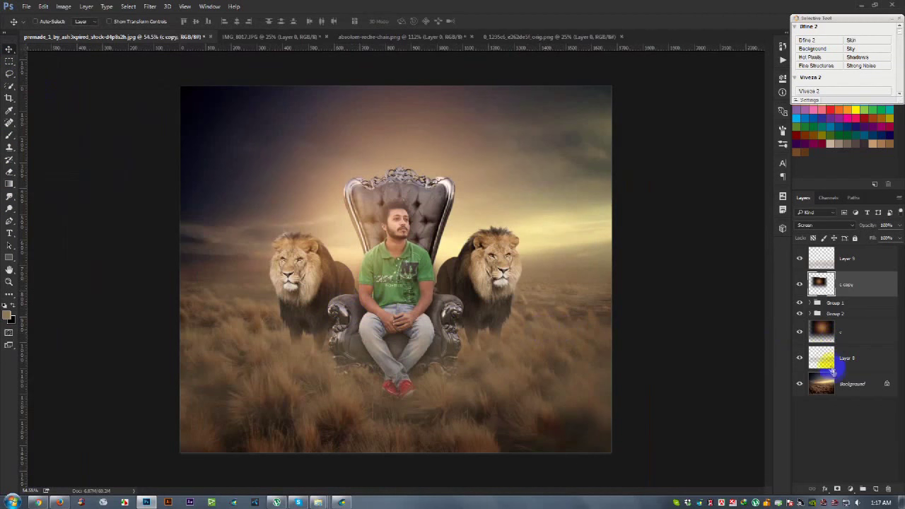
click(812, 313)
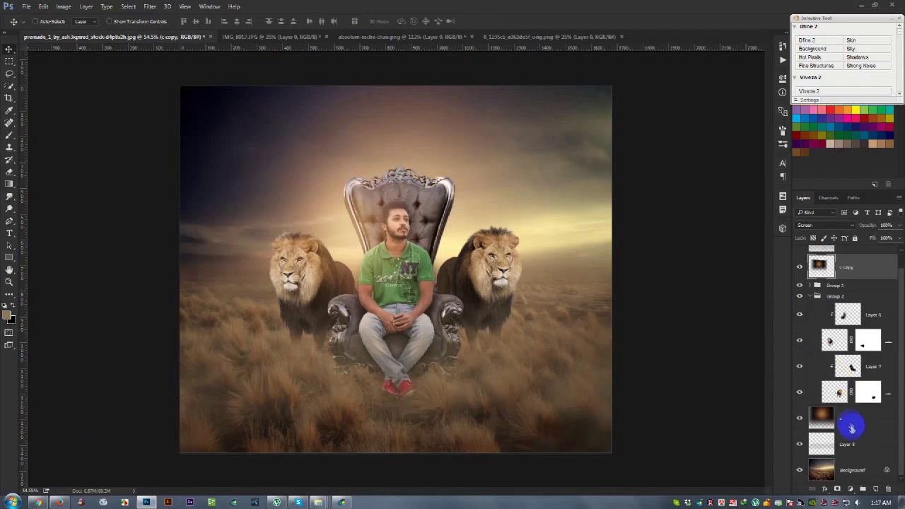
click(809, 296)
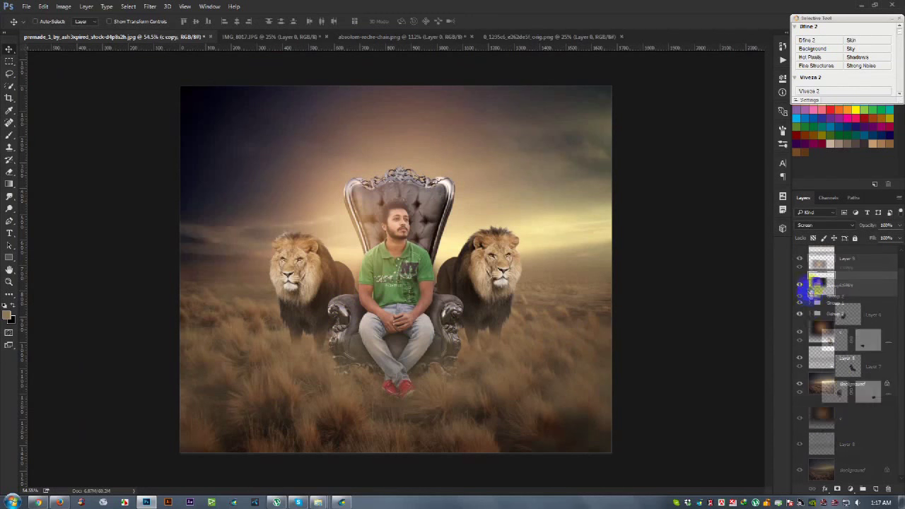
click(810, 304)
click(812, 305)
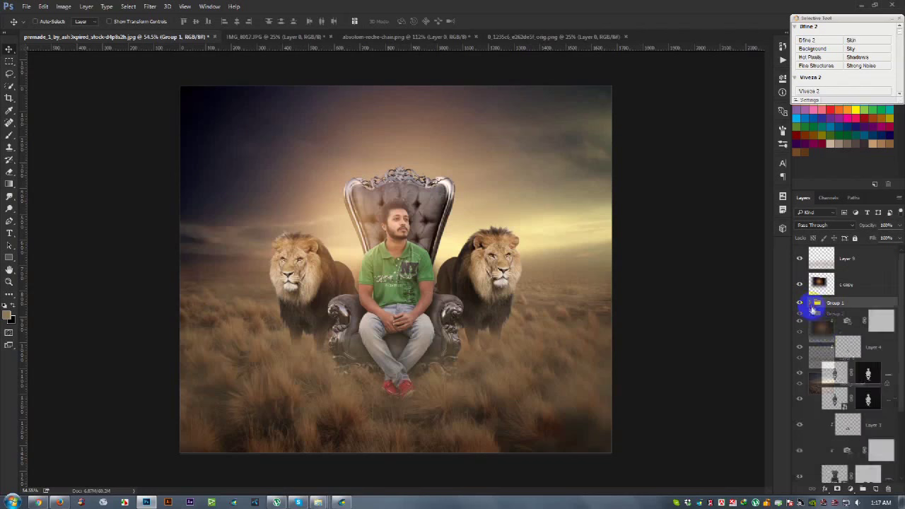
- Rasterize Layer 1 inside Group 1 and bring up the adjustments list
scroll(828, 333, down, 3)
click(835, 382)
right_click(835, 382)
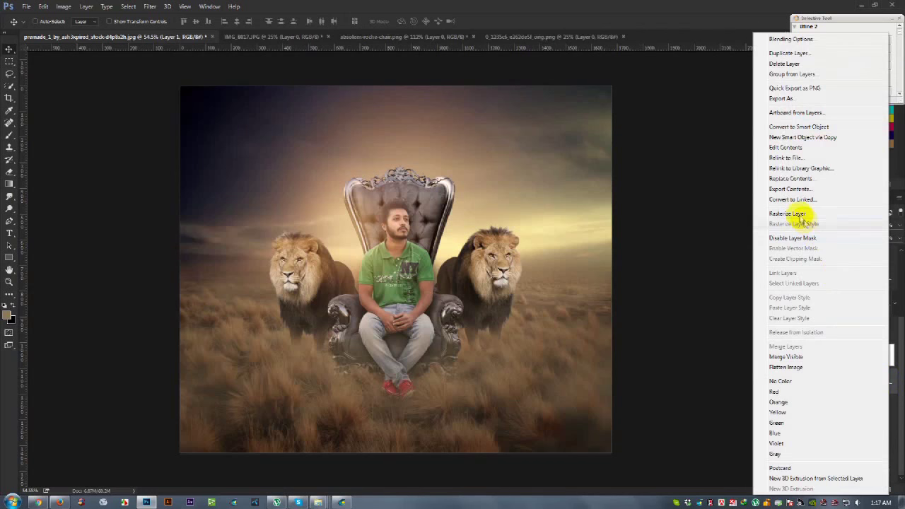
click(795, 213)
click(150, 6)
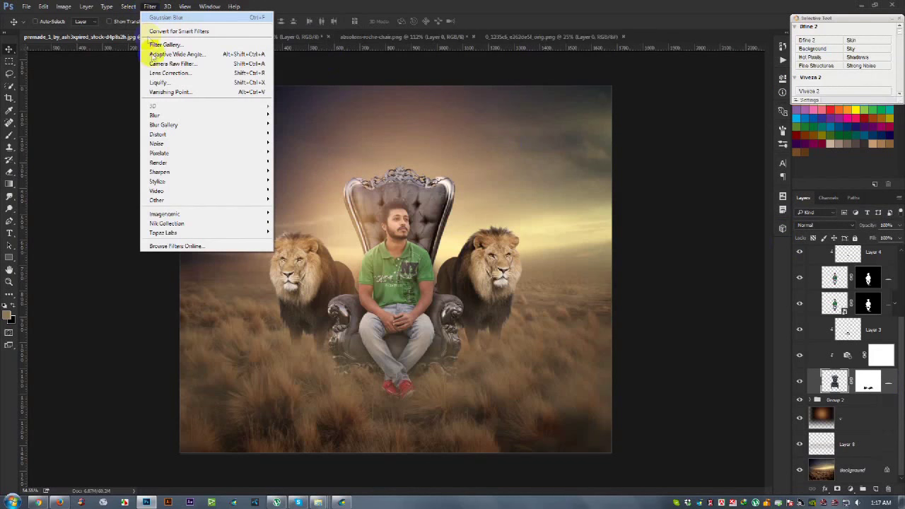
mouse_move(78, 31)
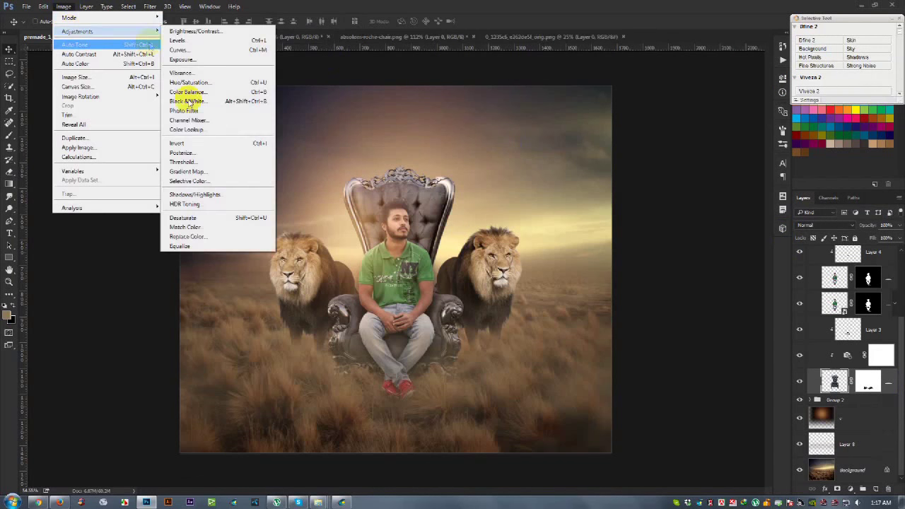
- Apply Shadows/Highlights to Layer 1 with the Shadows Amount lowered to about 13%
click(225, 193)
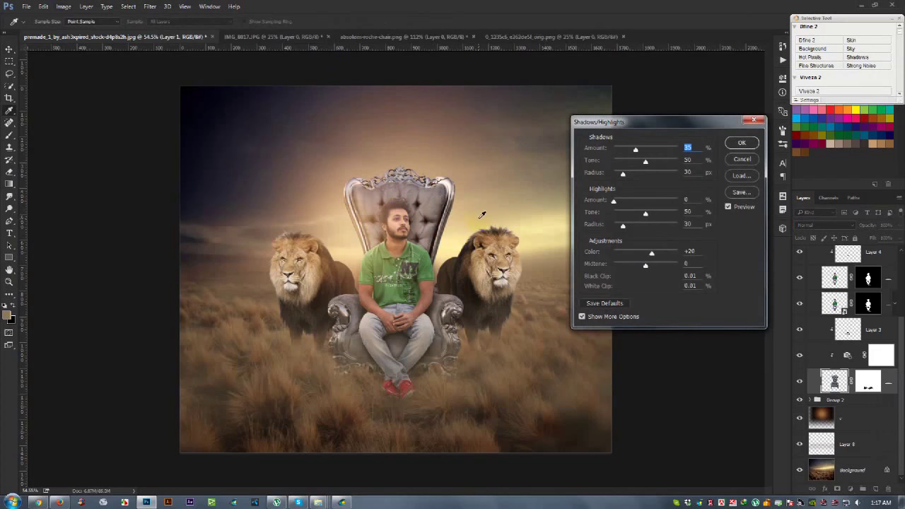
drag(635, 151, 622, 153)
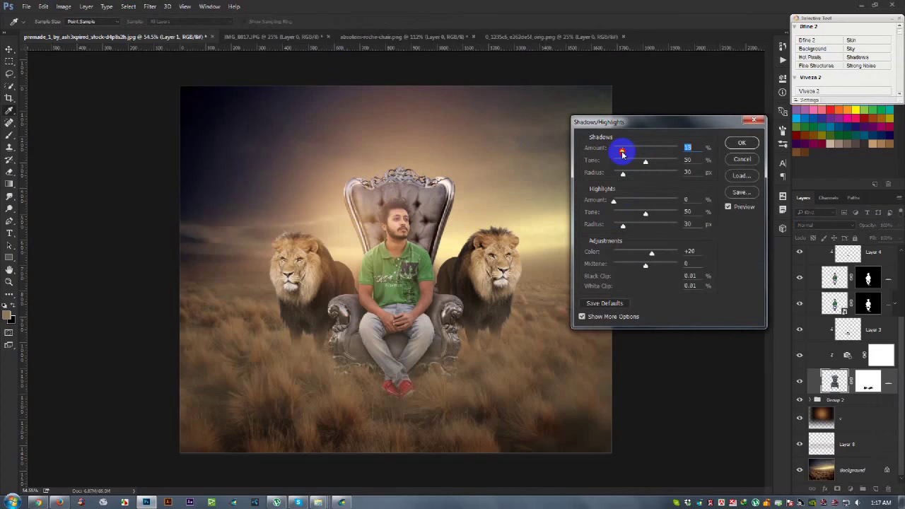
click(742, 142)
key(v)
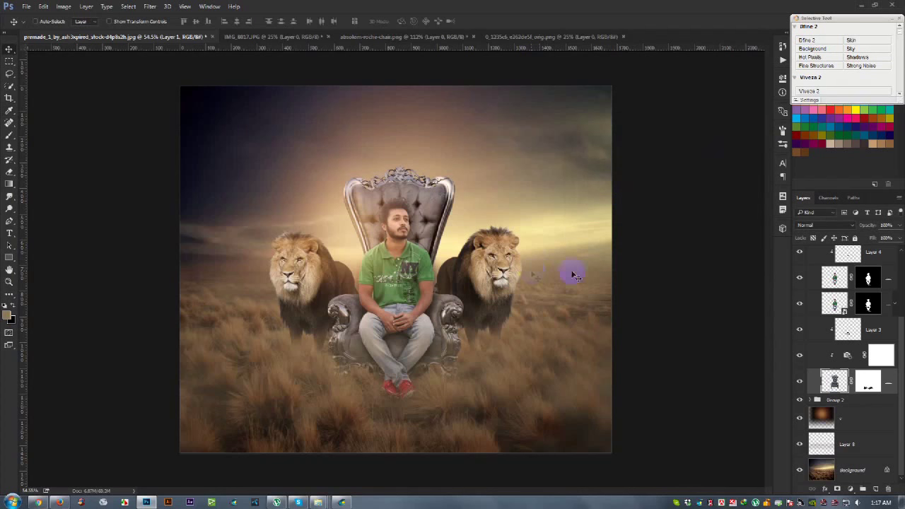
scroll(848, 318, up, 3)
click(809, 304)
- Lower the 'c copy' glow layer's opacity to 71%
click(810, 304)
click(845, 285)
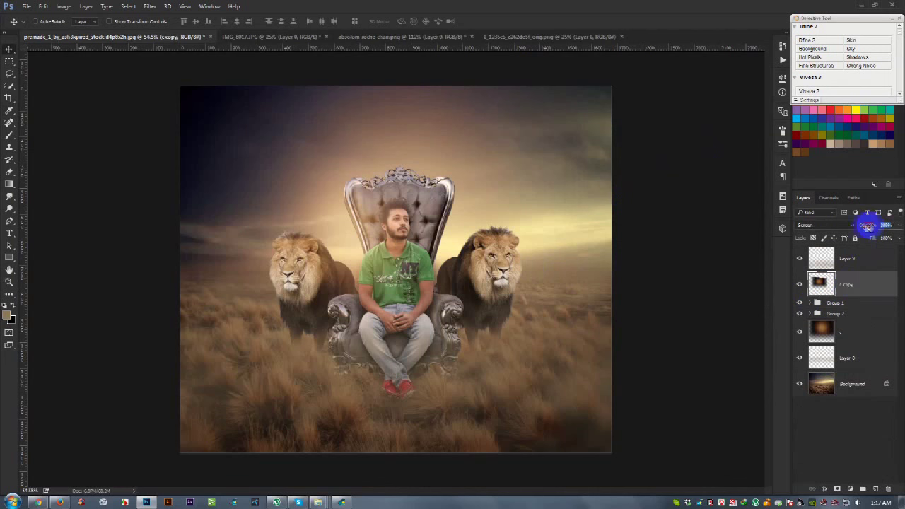
drag(867, 226, 856, 227)
click(709, 271)
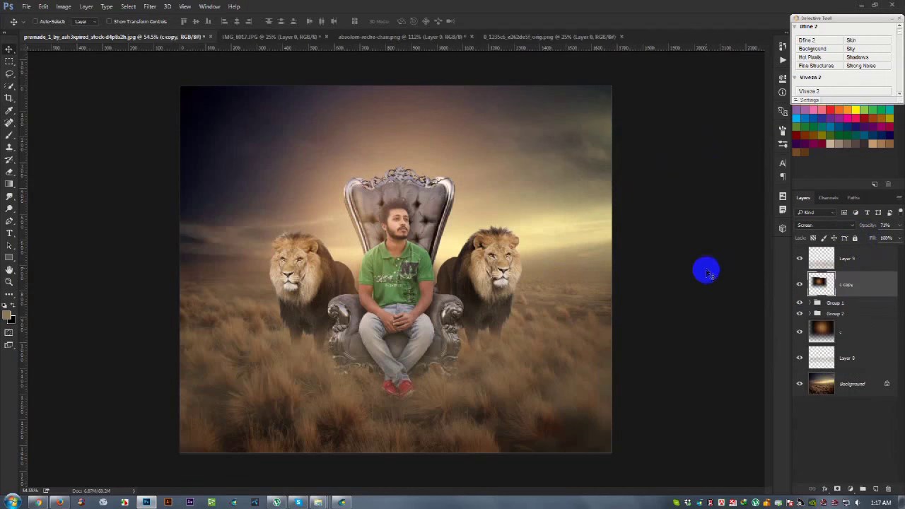
mouse_move(317, 502)
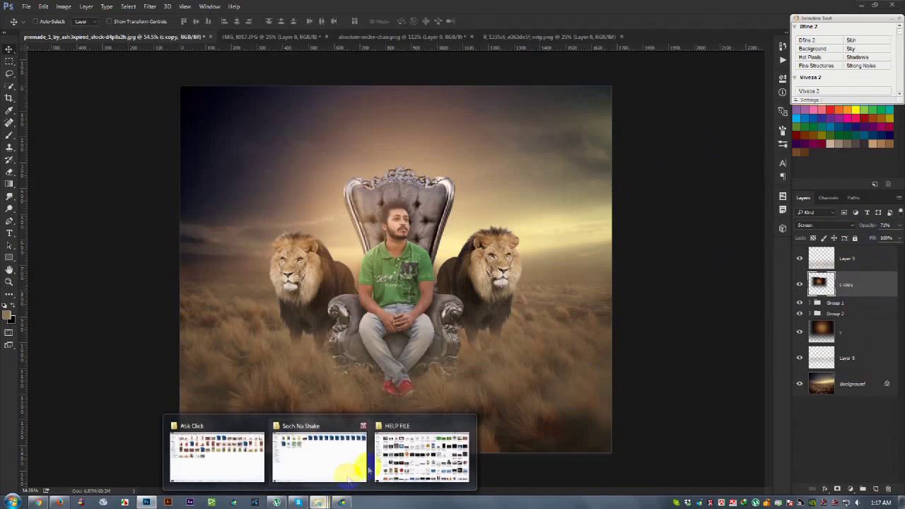
- Drag the 'c' light-burst image from Explorer onto the composite canvas
click(403, 456)
click(266, 318)
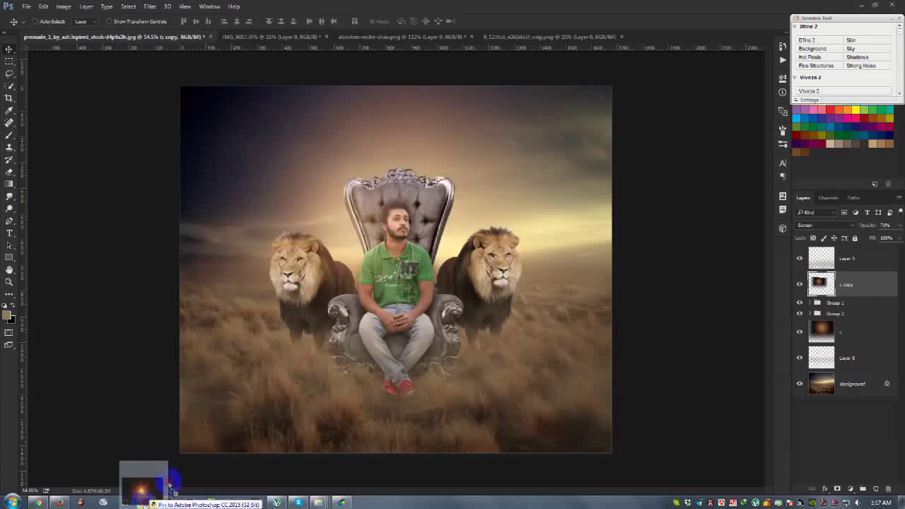
drag(256, 306, 369, 286)
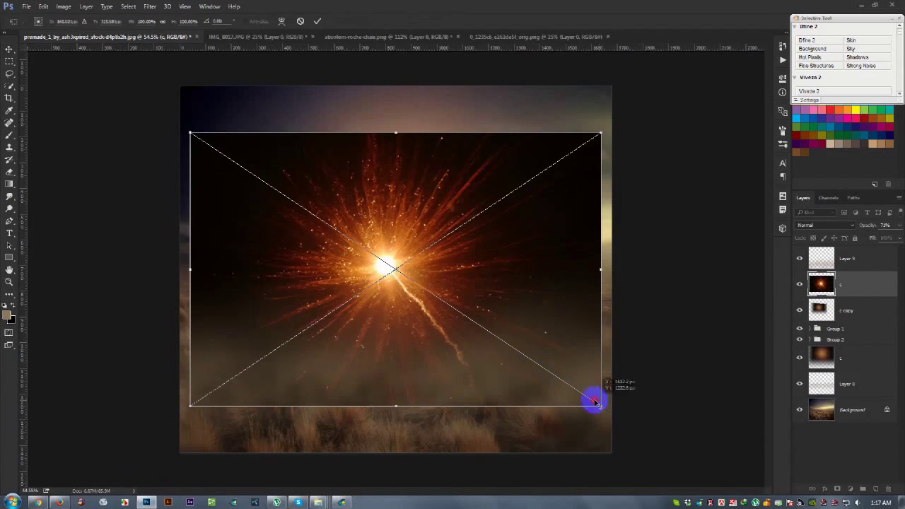
- Set the placed burst to Screen mode and shrink it over the throne behind the man
click(824, 225)
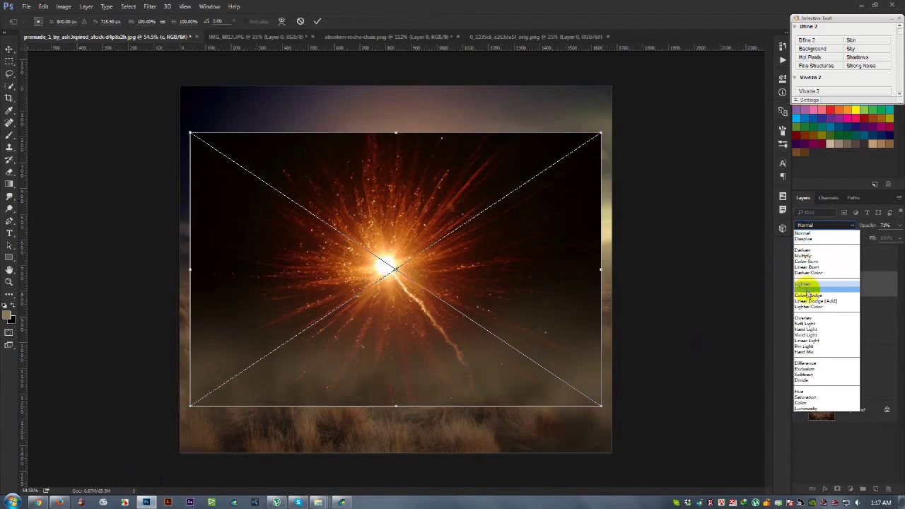
click(806, 287)
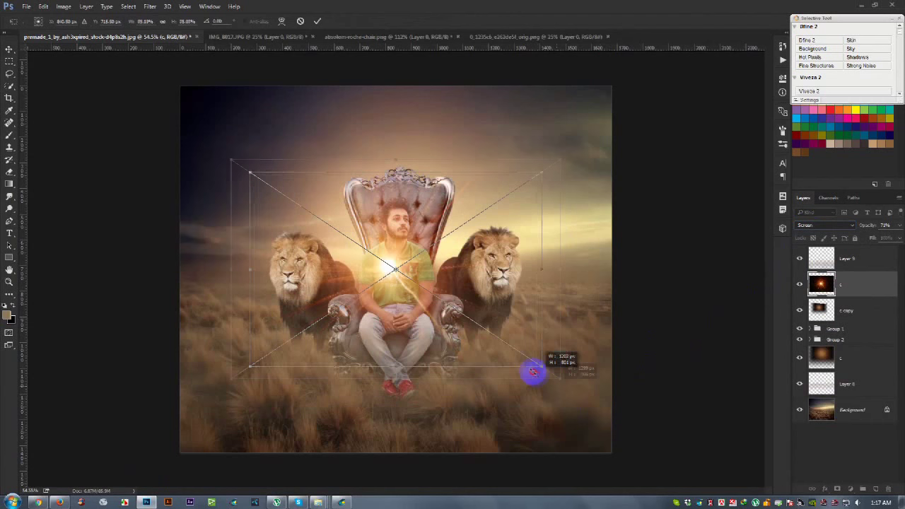
drag(600, 408, 539, 362)
drag(481, 303, 448, 284)
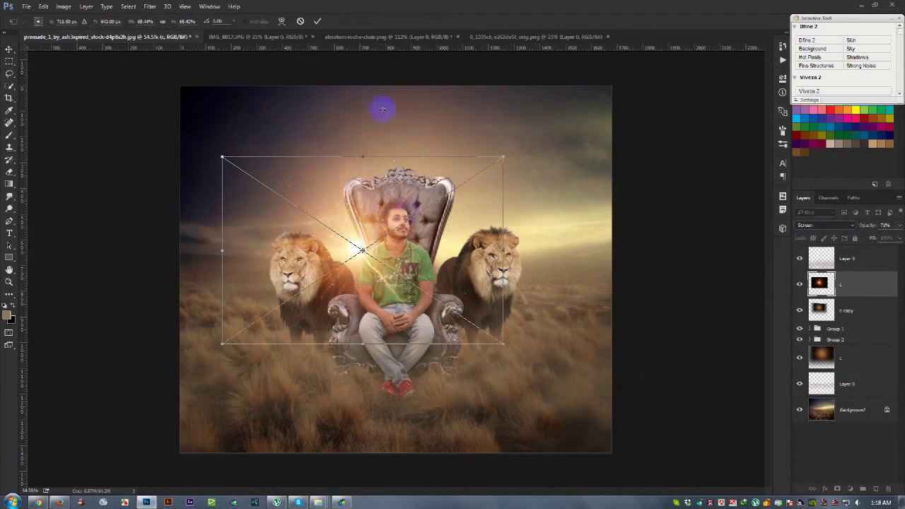
click(318, 20)
scroll(357, 209, up, 2)
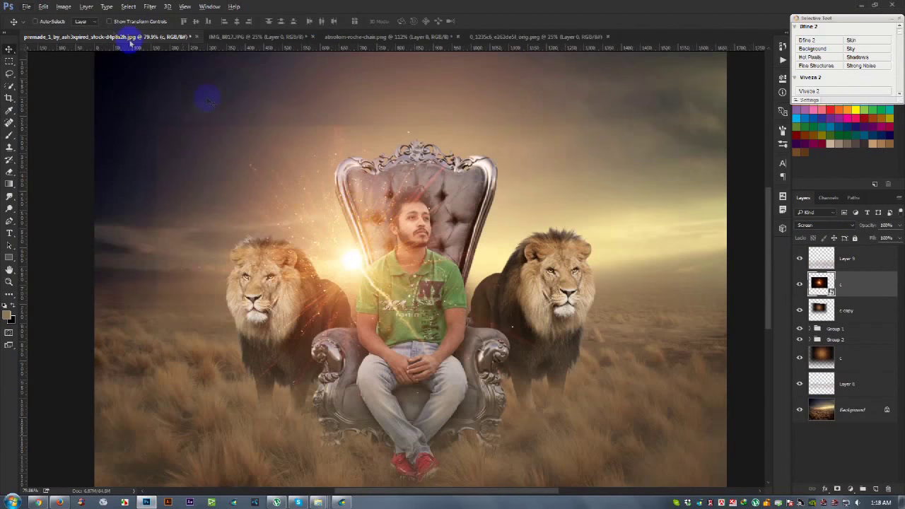
click(63, 6)
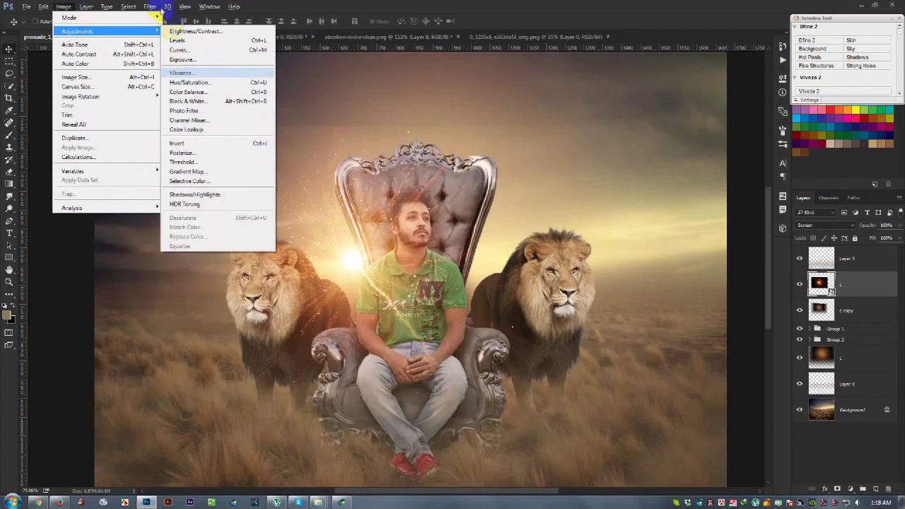
mouse_move(155, 115)
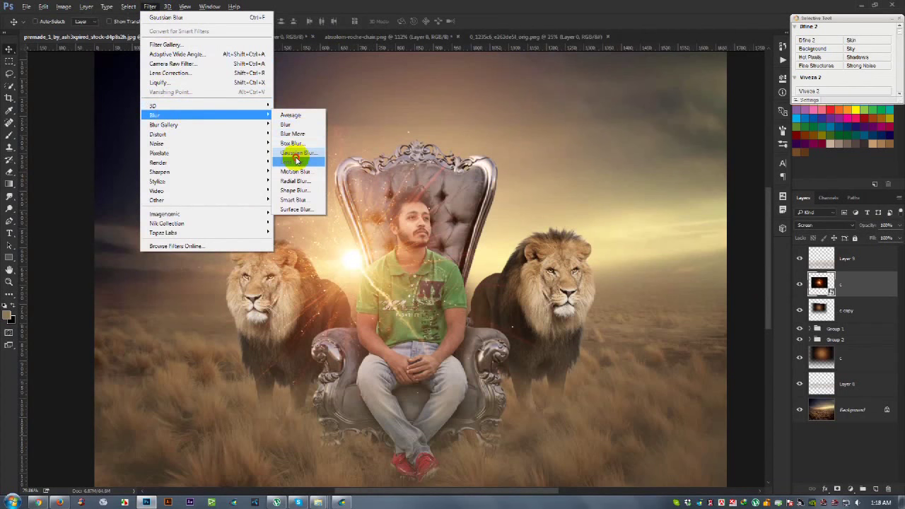
- Apply a small-radius Gaussian Blur to the glow and move it behind the man
click(294, 152)
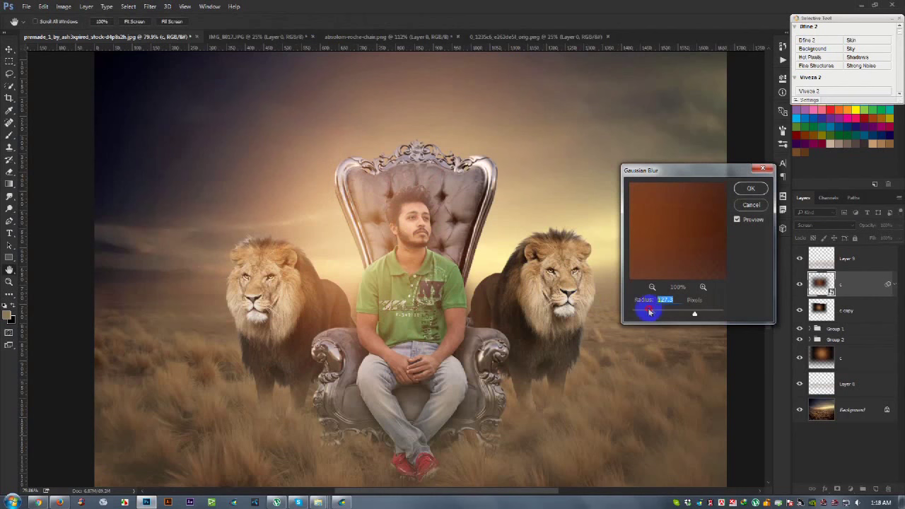
drag(650, 313, 672, 313)
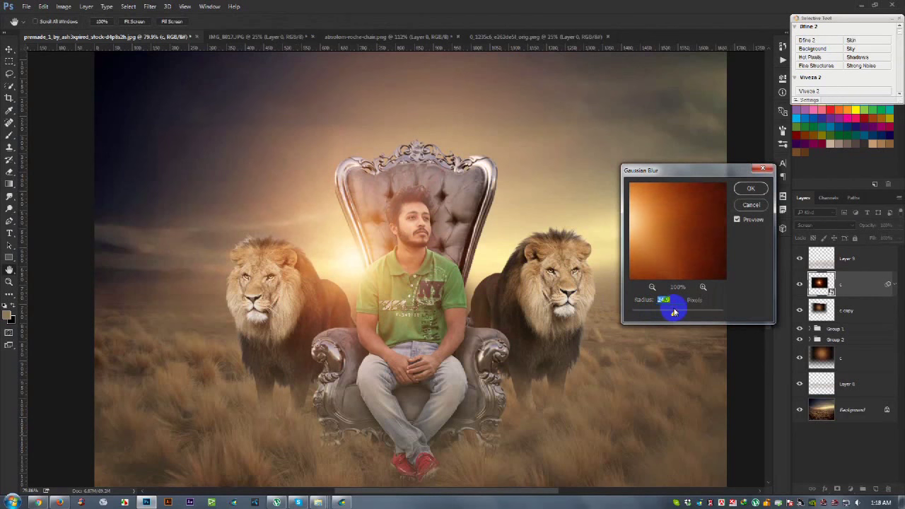
click(751, 188)
mouse_move(394, 253)
mouse_down()
mouse_move(388, 263)
mouse_move(398, 272)
mouse_up()
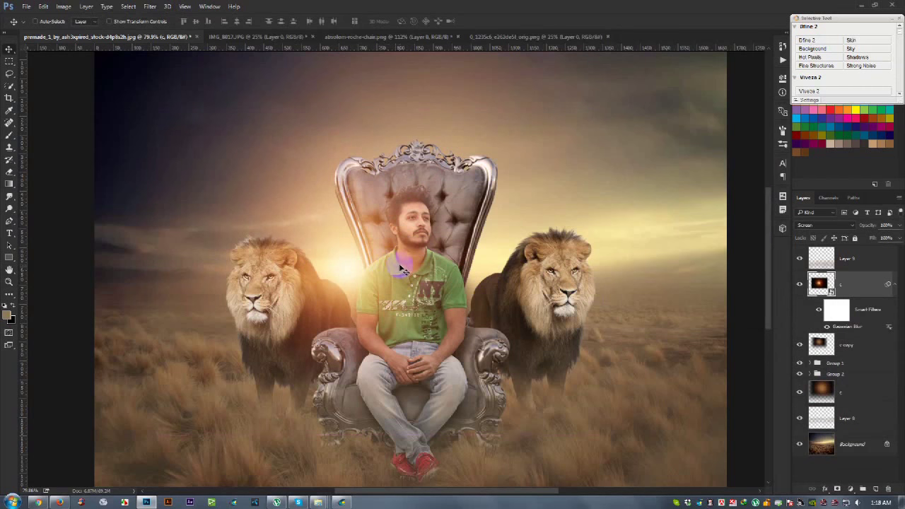
- Drop the glow's opacity to about 85% and stamp a merged copy above Layer 9
scroll(392, 263, down, 2)
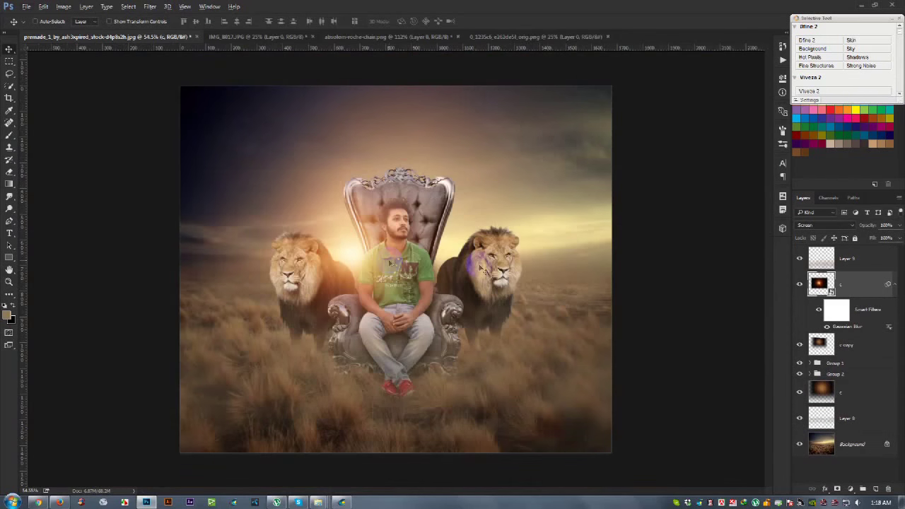
drag(866, 225, 901, 232)
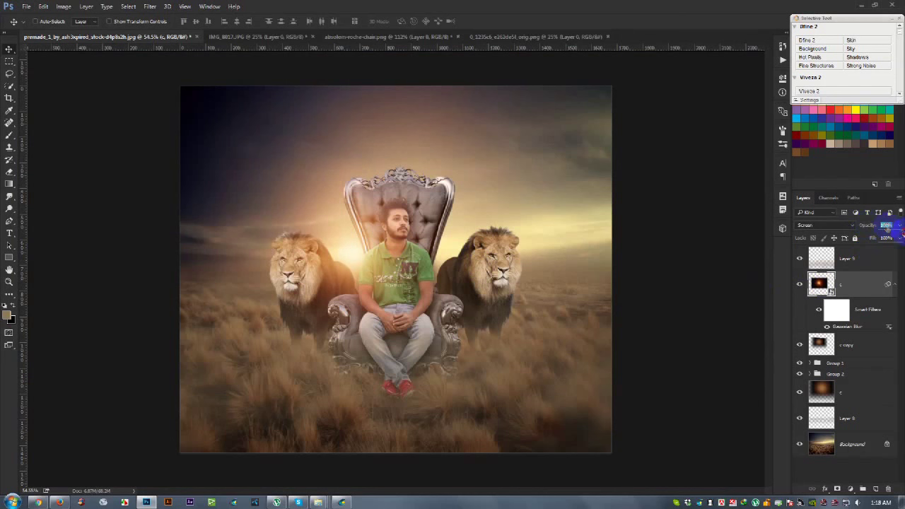
click(893, 285)
click(873, 259)
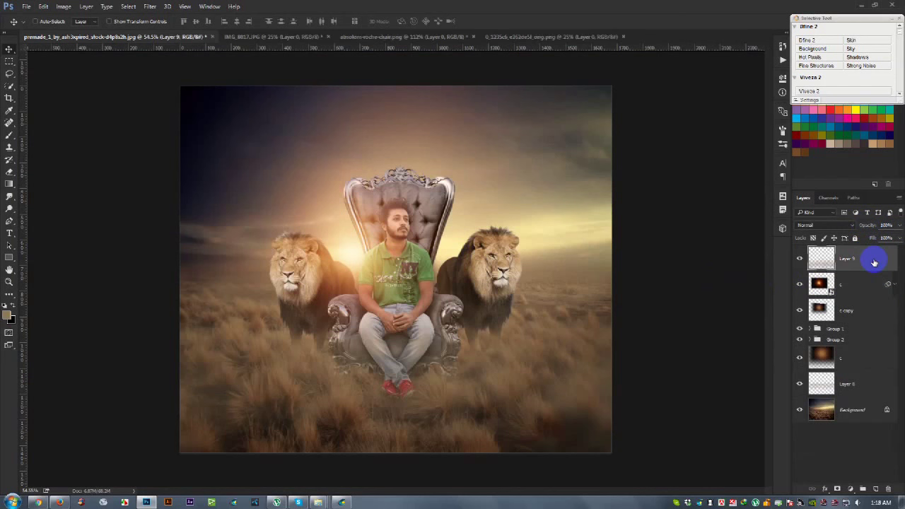
key(ctrl+shift+alt+e)
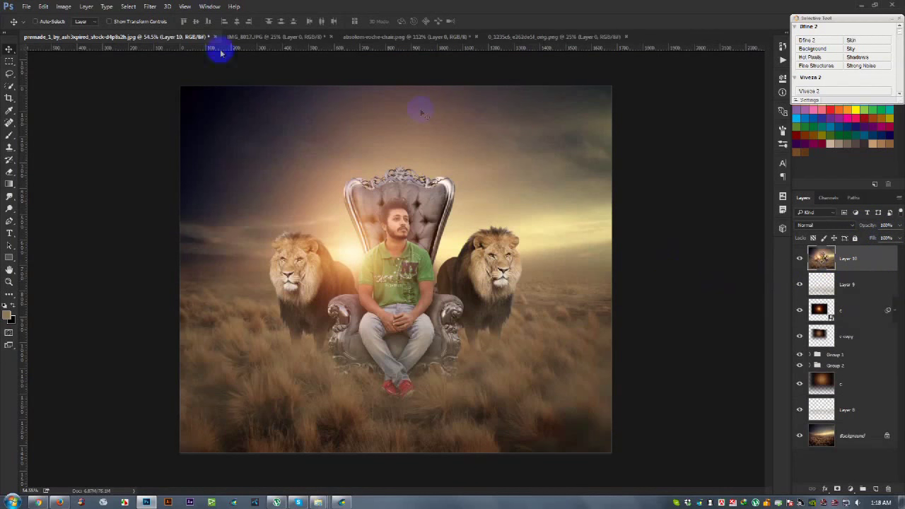
click(148, 7)
mouse_move(157, 181)
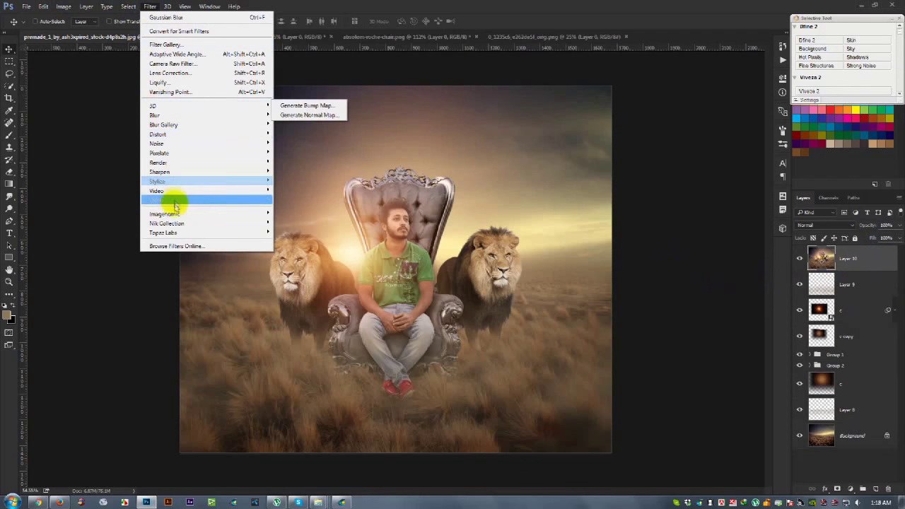
- Launch Color Efex Pro on the merged layer, compare Contrast Only, and add a filter slot
click(320, 236)
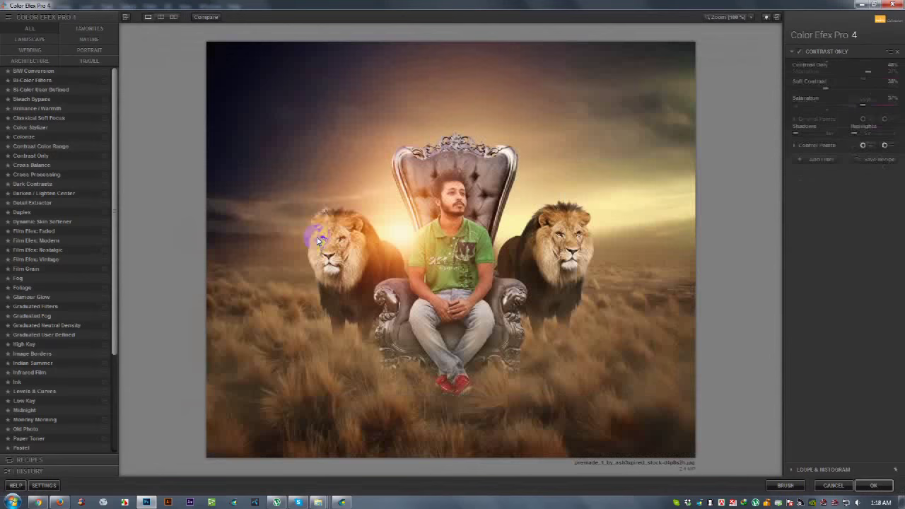
click(797, 53)
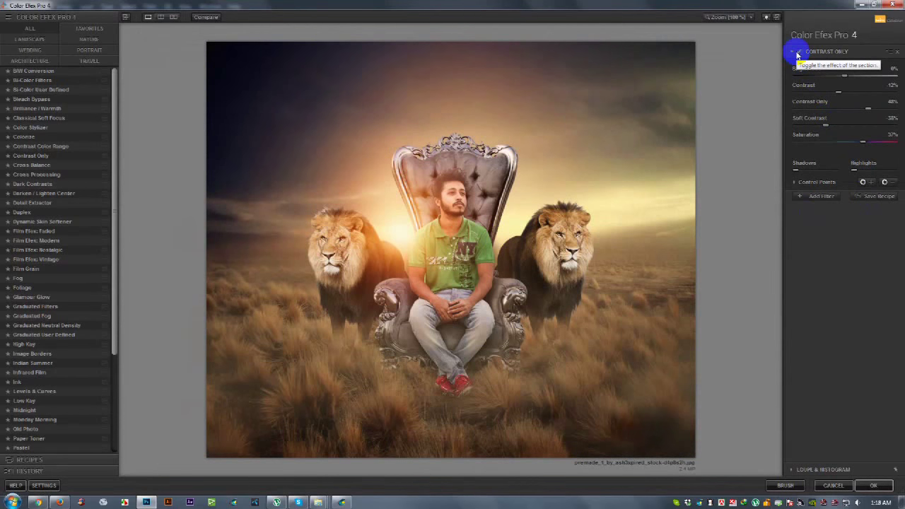
click(818, 195)
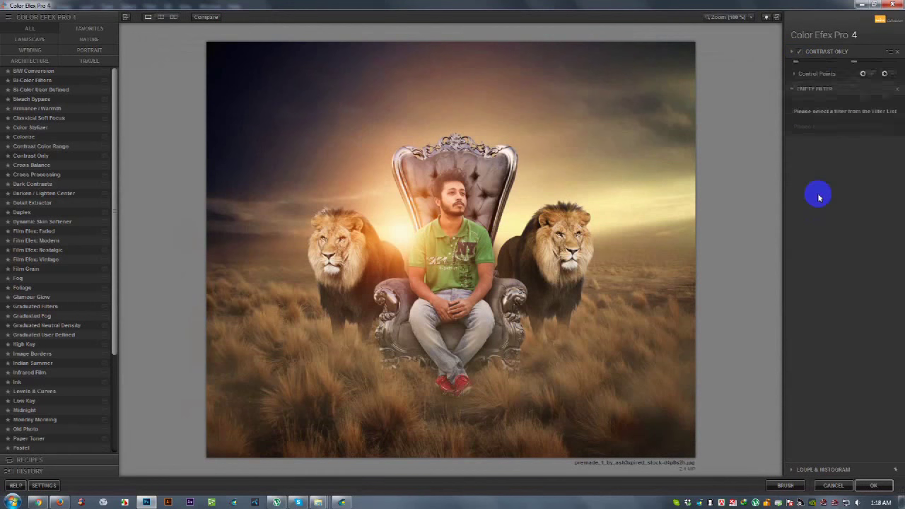
- Preview looks from Bi-Color Filters through Cross Processing for the new filter slot
click(47, 82)
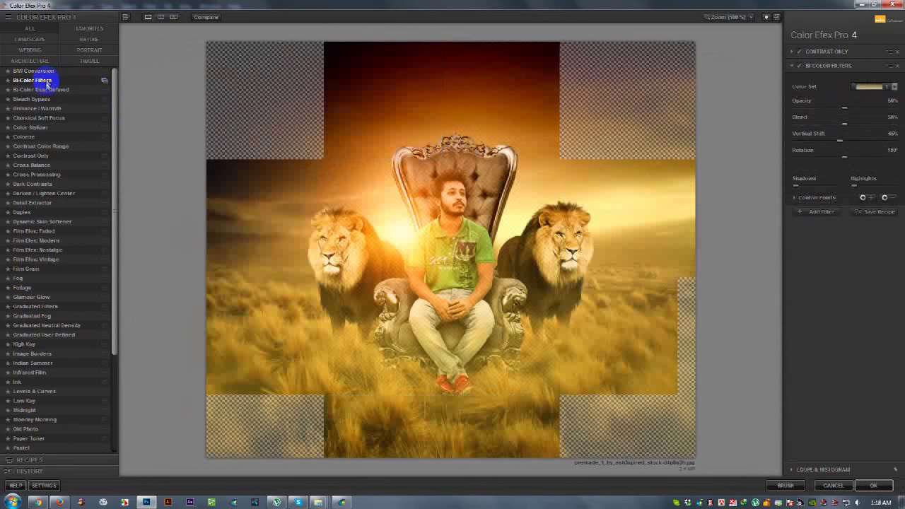
click(41, 90)
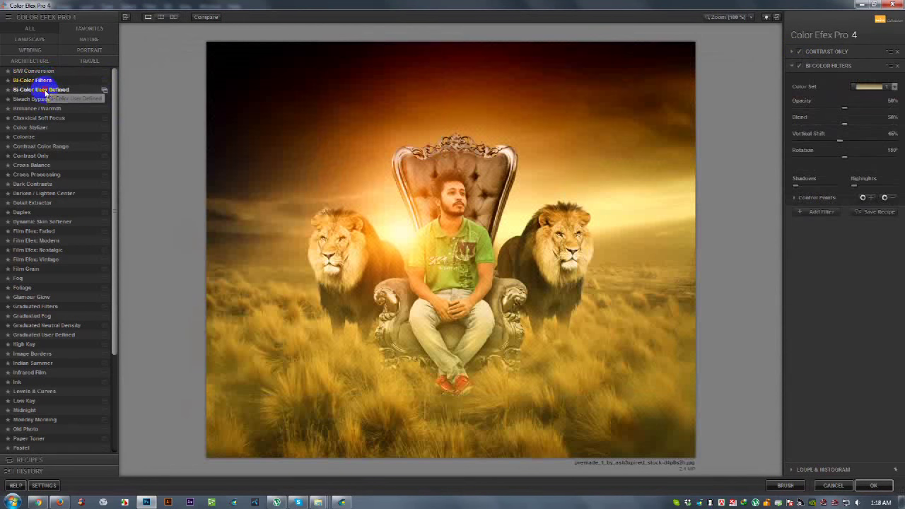
click(41, 99)
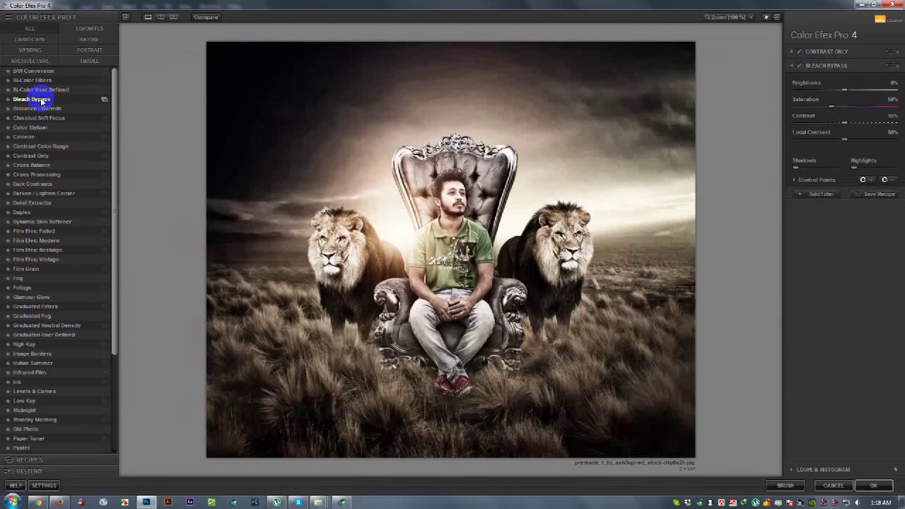
click(39, 108)
click(37, 119)
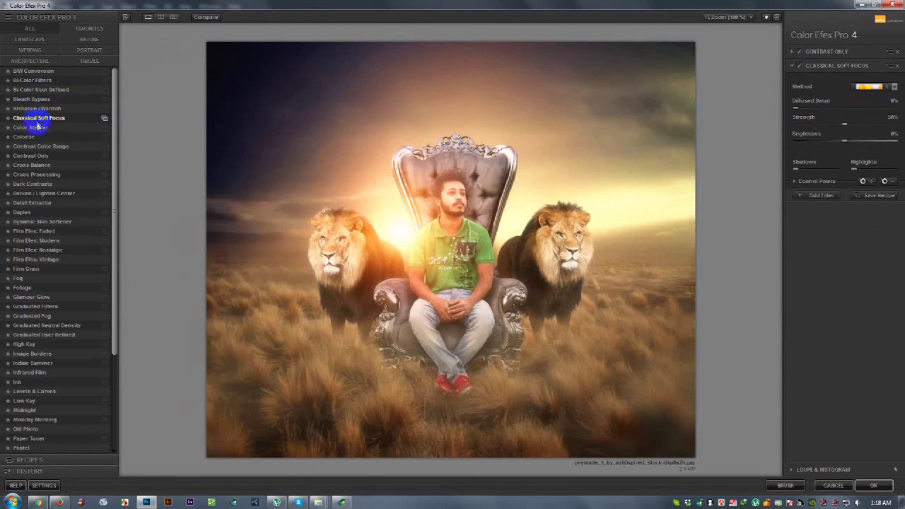
click(36, 128)
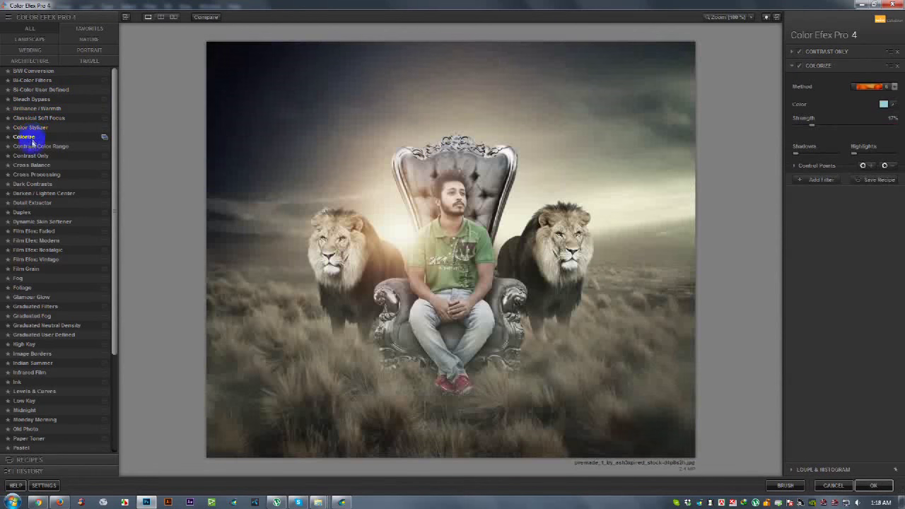
click(31, 146)
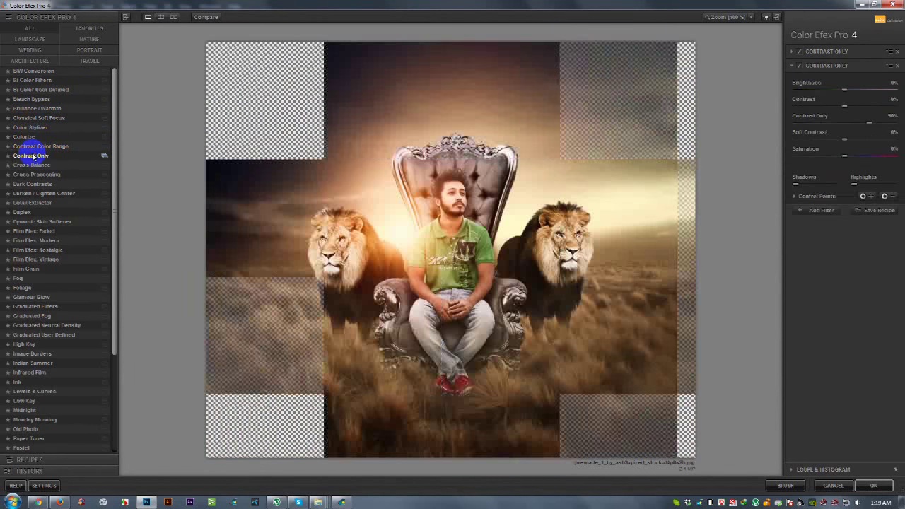
click(31, 164)
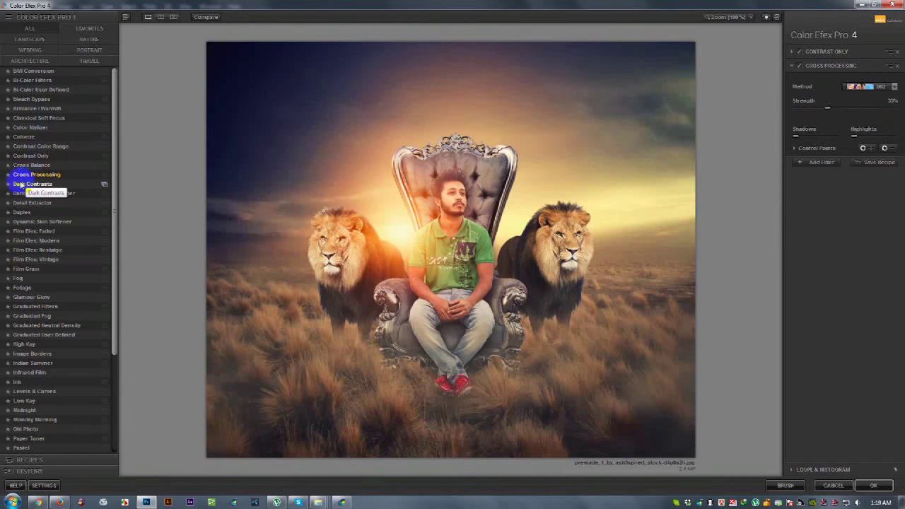
- Settle on the Darken / Lighten Center vignette, compare before/after, and apply to Photoshop
click(26, 194)
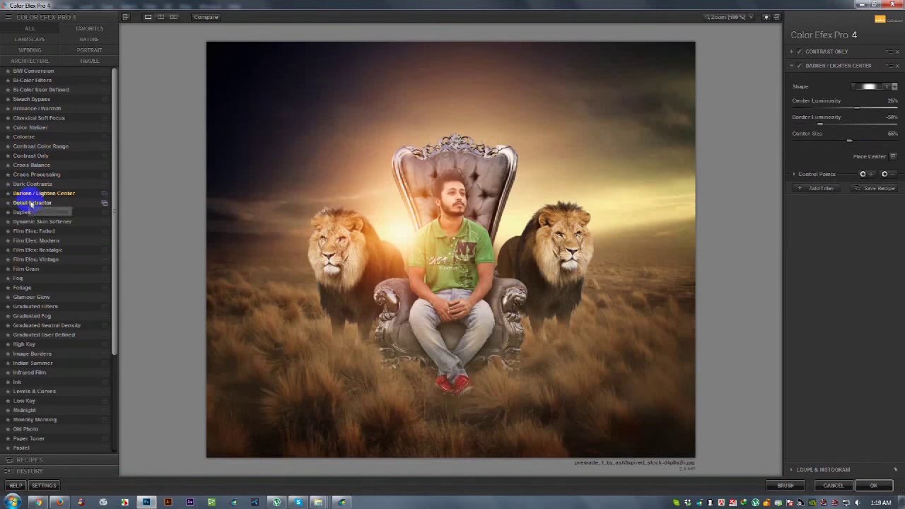
click(32, 203)
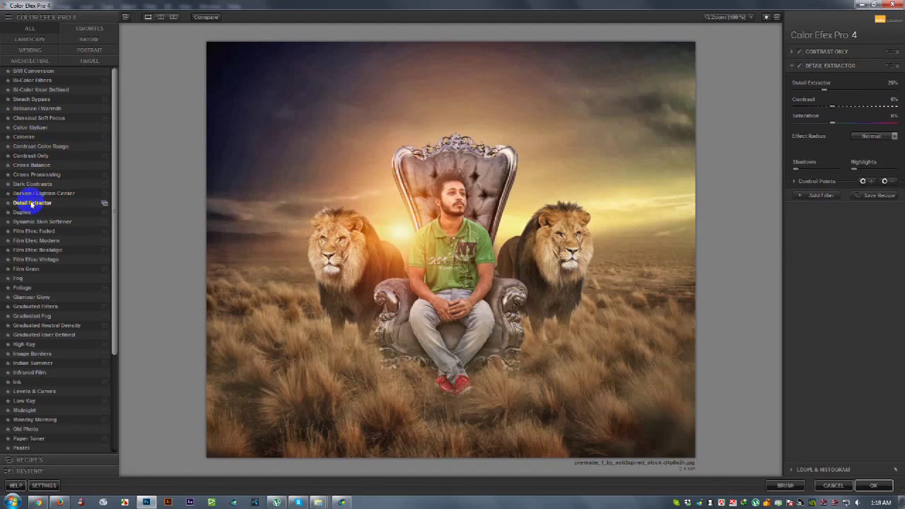
click(32, 193)
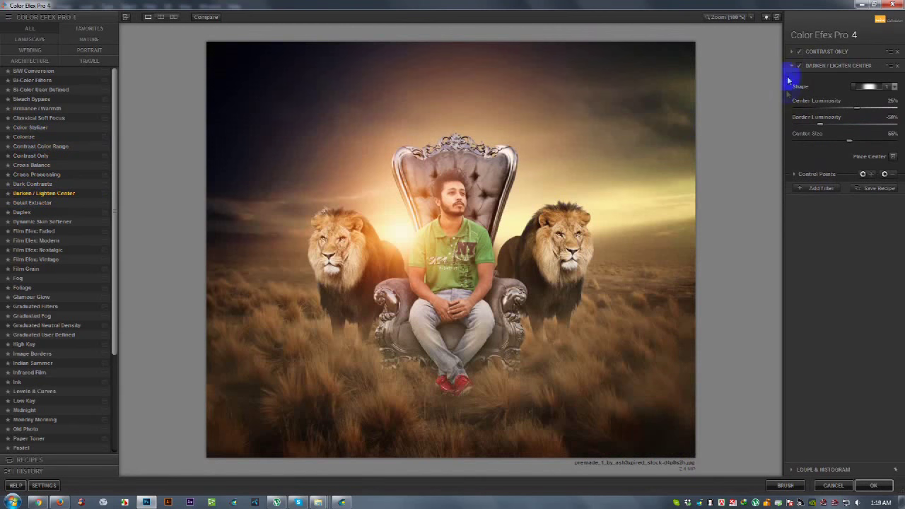
click(799, 68)
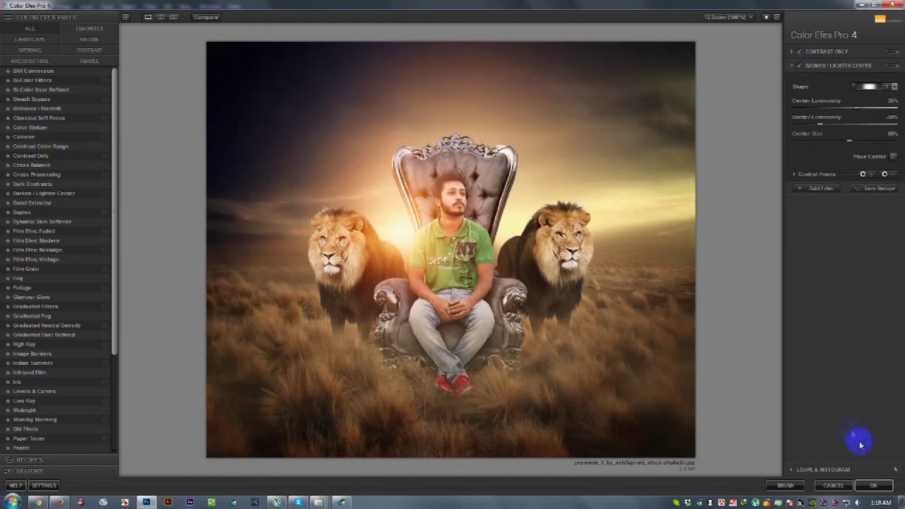
click(873, 485)
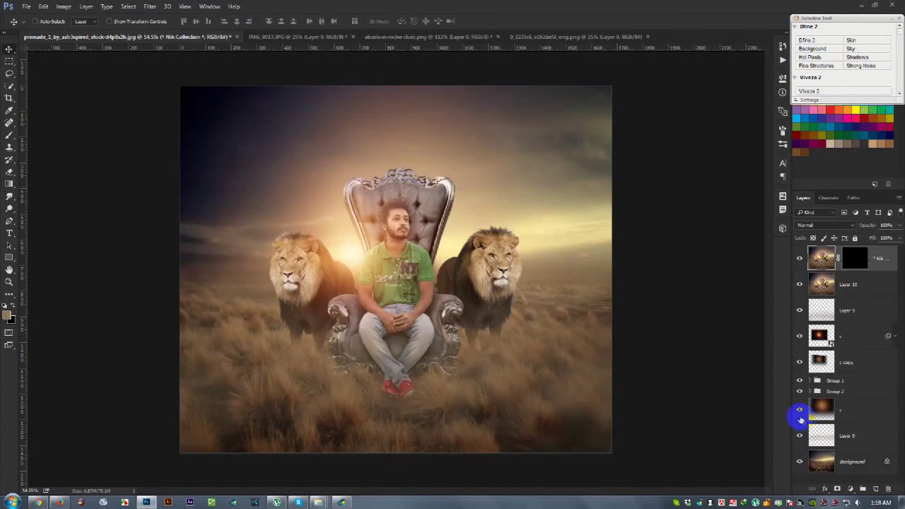